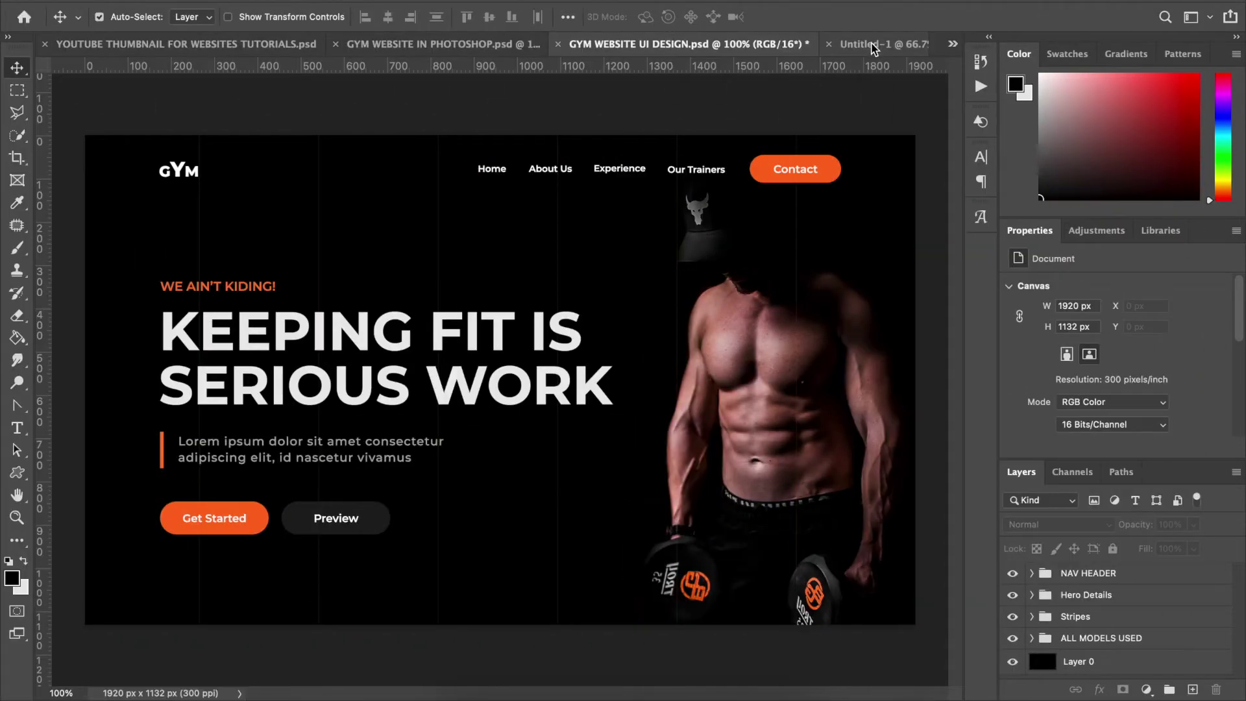
Look over the blank 375 x 812 px Untitled-1 canvas and the layer groups of GYM WEBSITE UI DESIGN.psd.
left_click(872, 46)
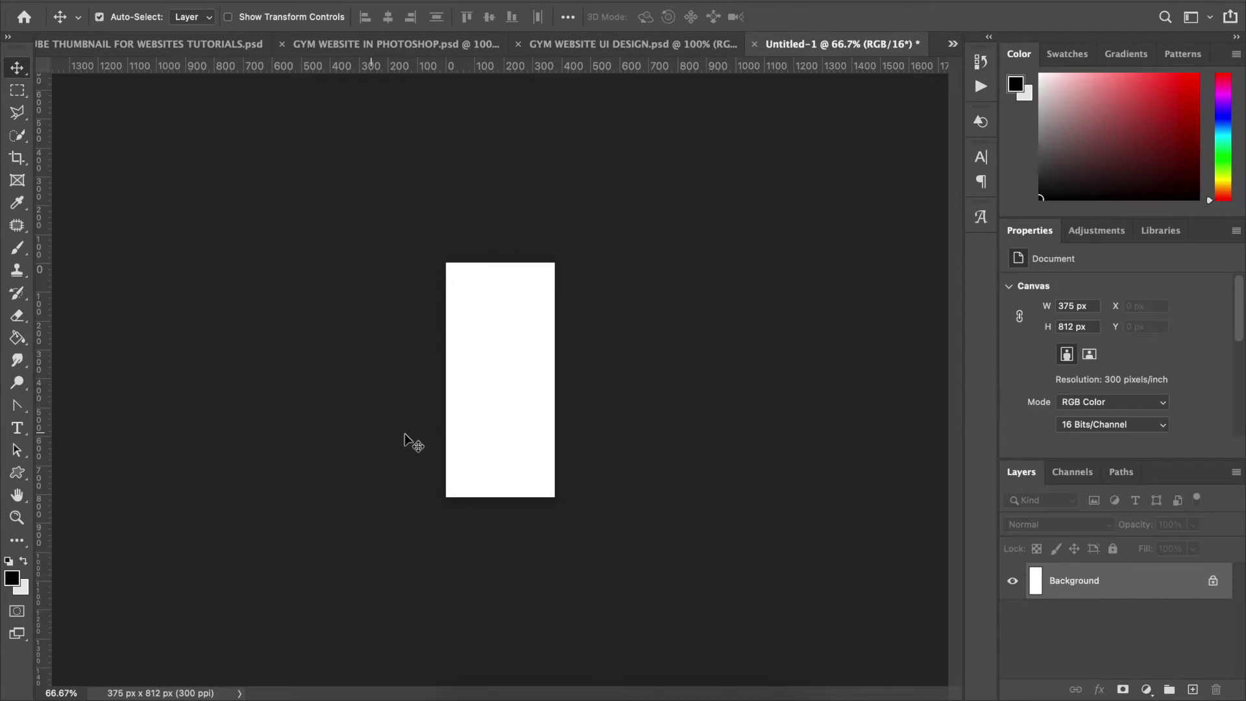
scroll(446, 391, "up", 5)
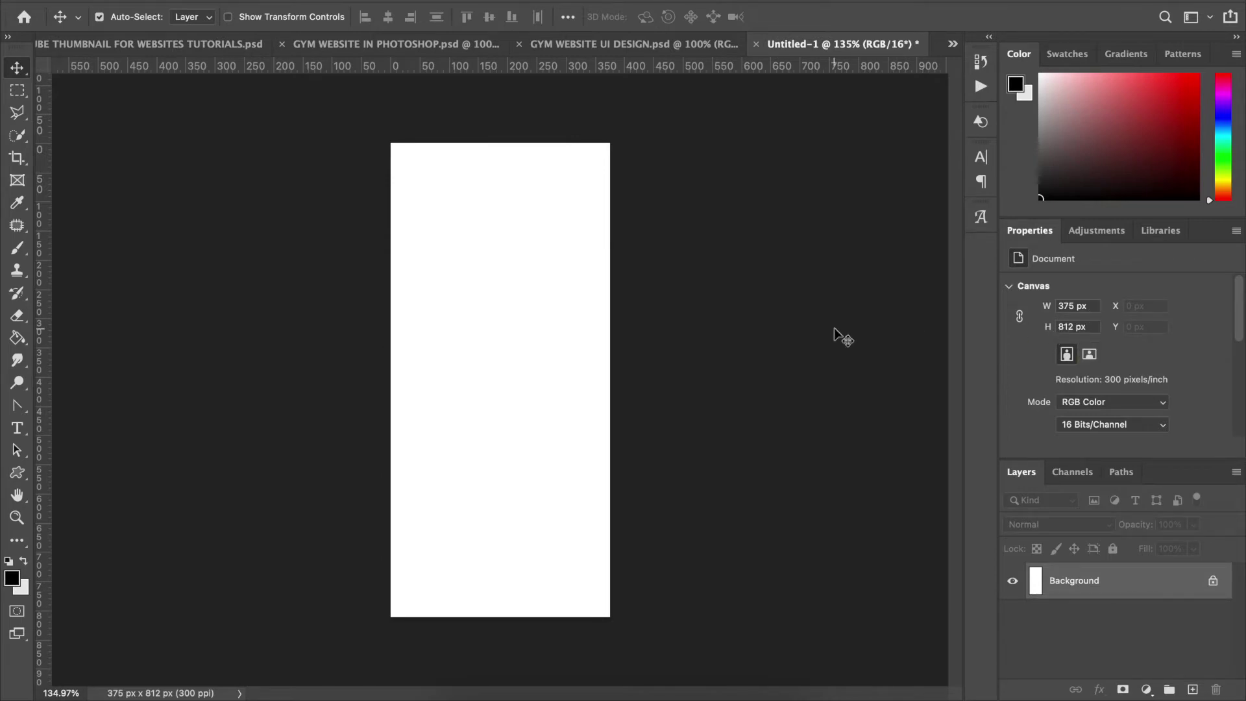
left_click(646, 44)
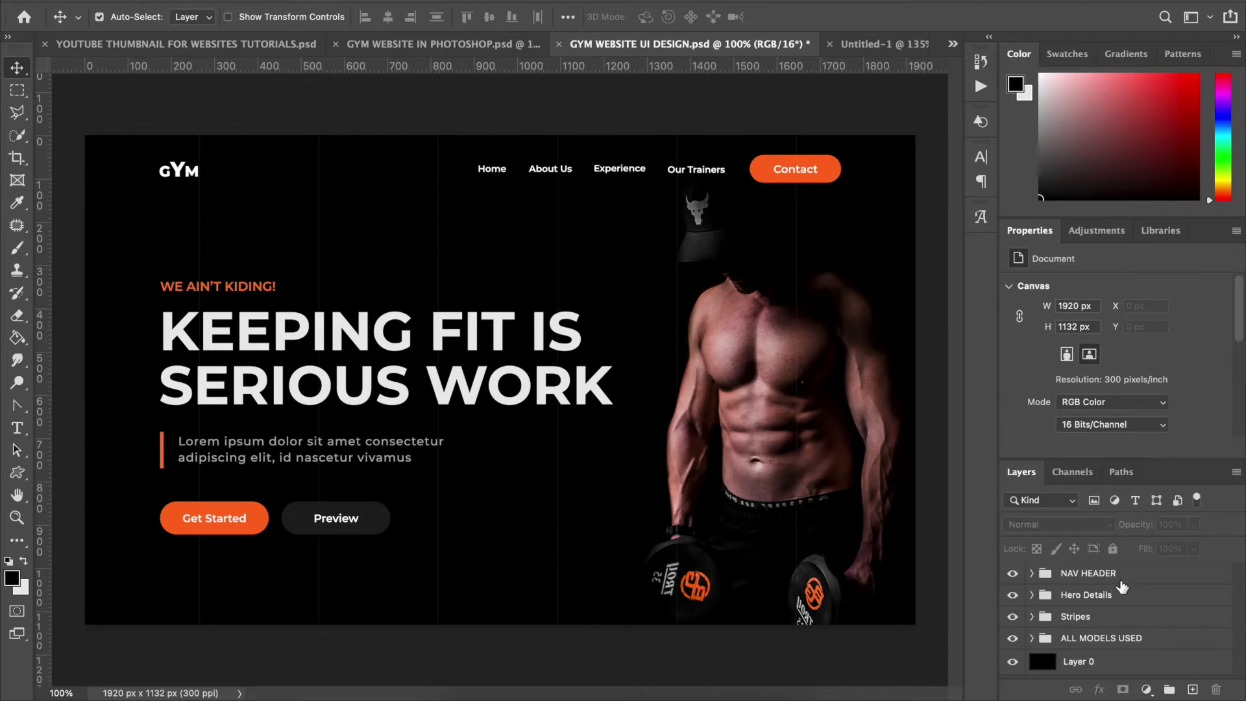
left_click(1098, 576)
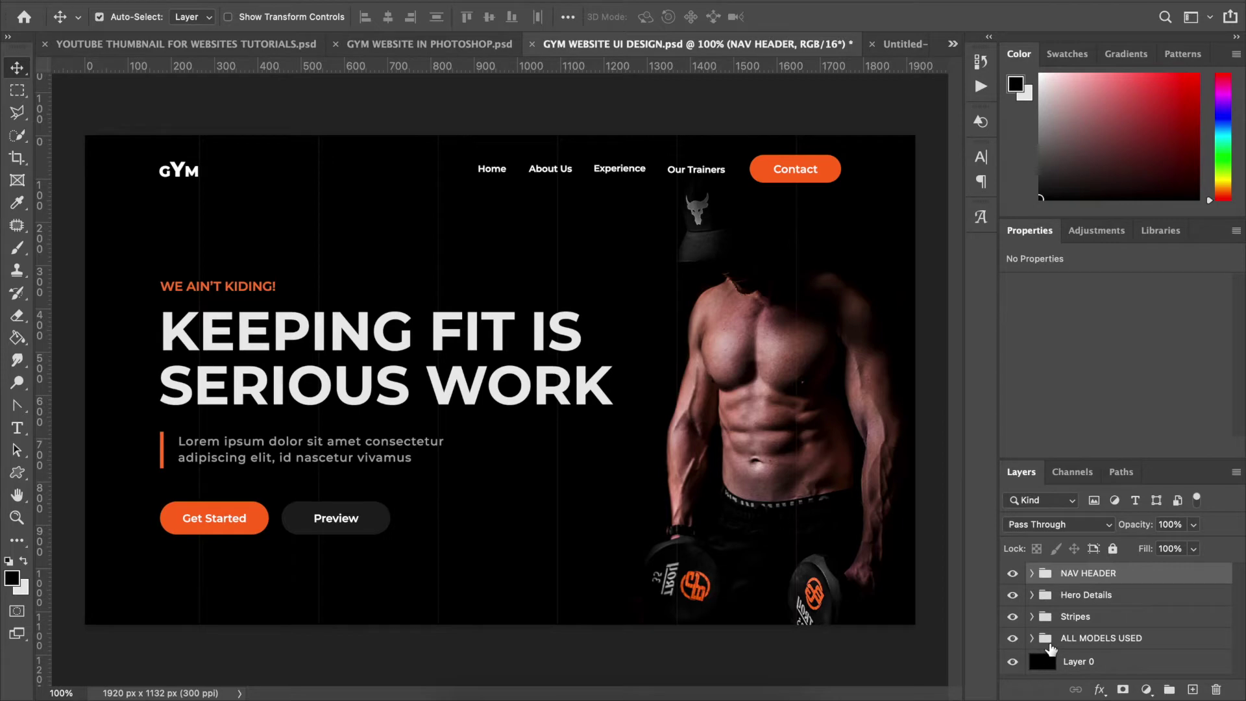
mouse_move(1012, 573)
left_mouse_down()
mouse_move(1014, 643)
mouse_move(1013, 575)
left_mouse_up()
Lock the black background Layer 0 and unlock it again.
left_click(1130, 662)
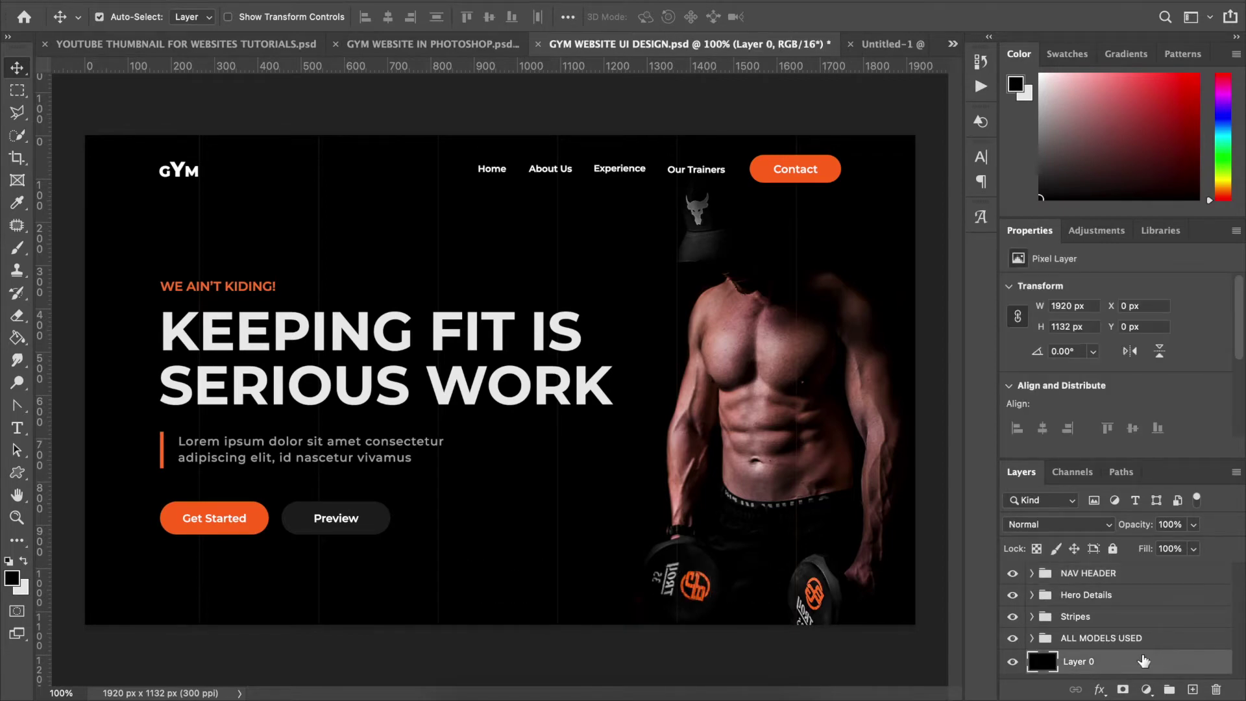
left_click(1112, 549)
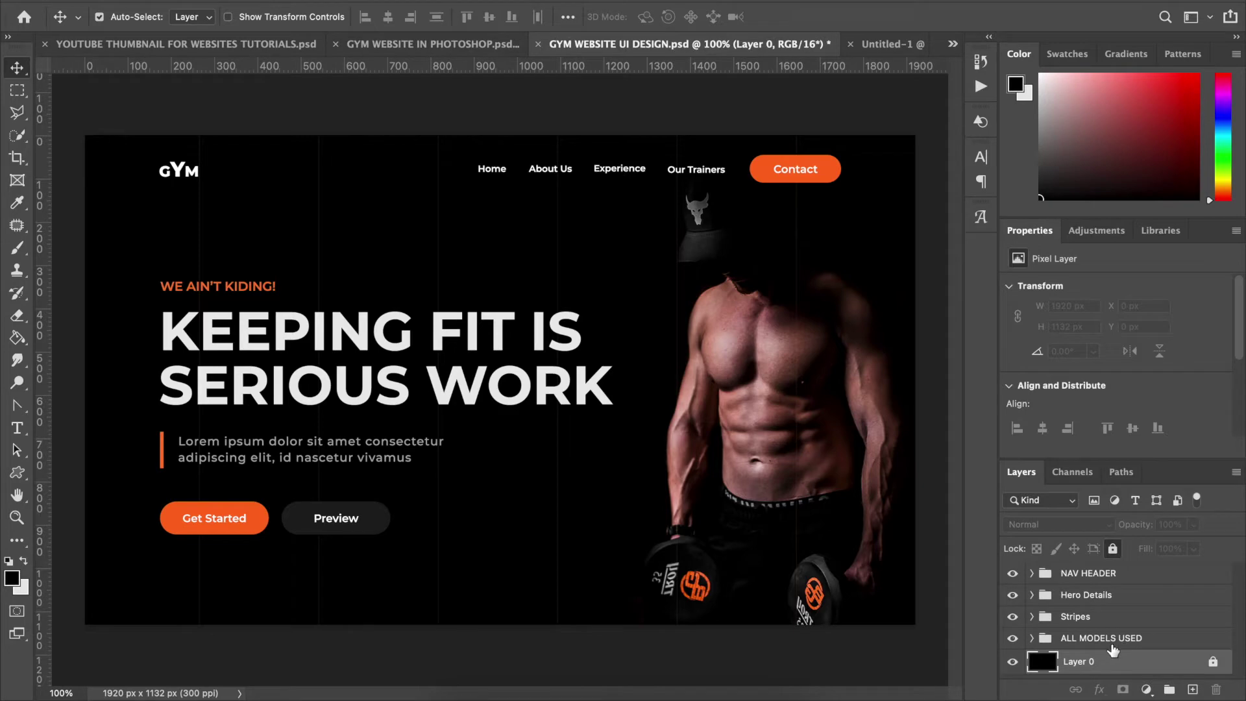
left_click(1212, 663)
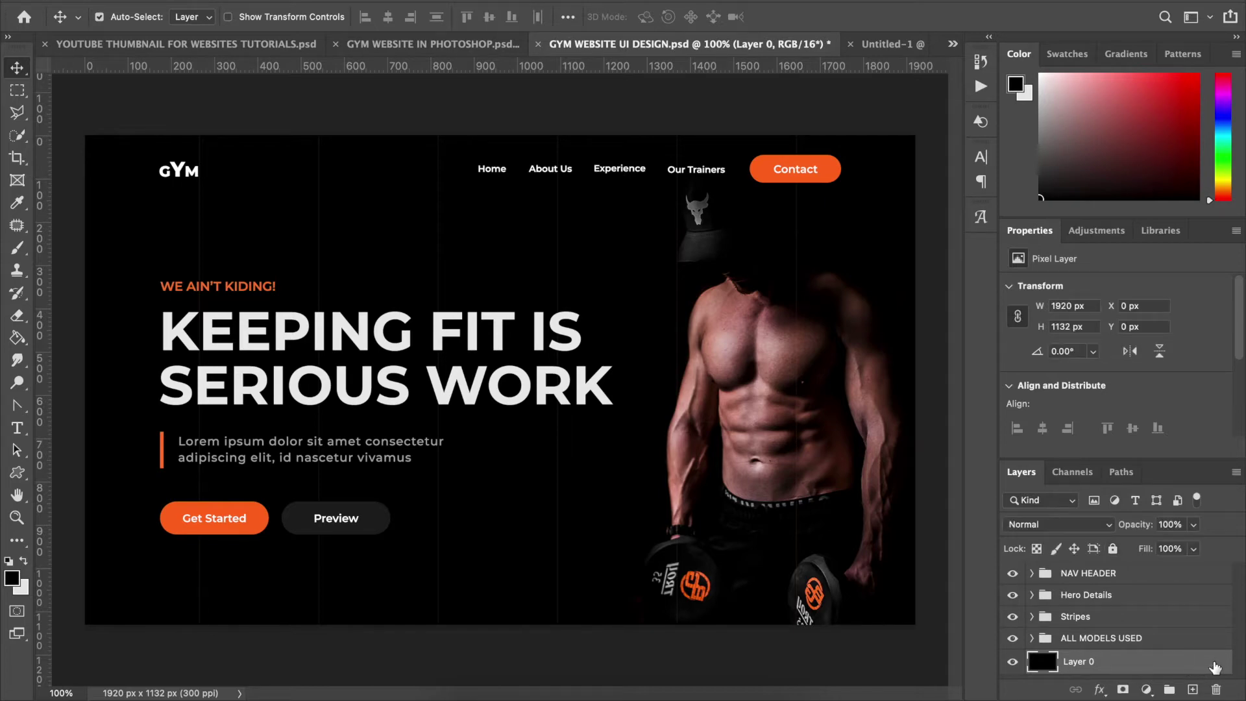
Copy all four groups and Layer 0 into the Untitled-1 document, and hide the copied NAV HEADER and Hero Details groups.
left_click(1125, 579)
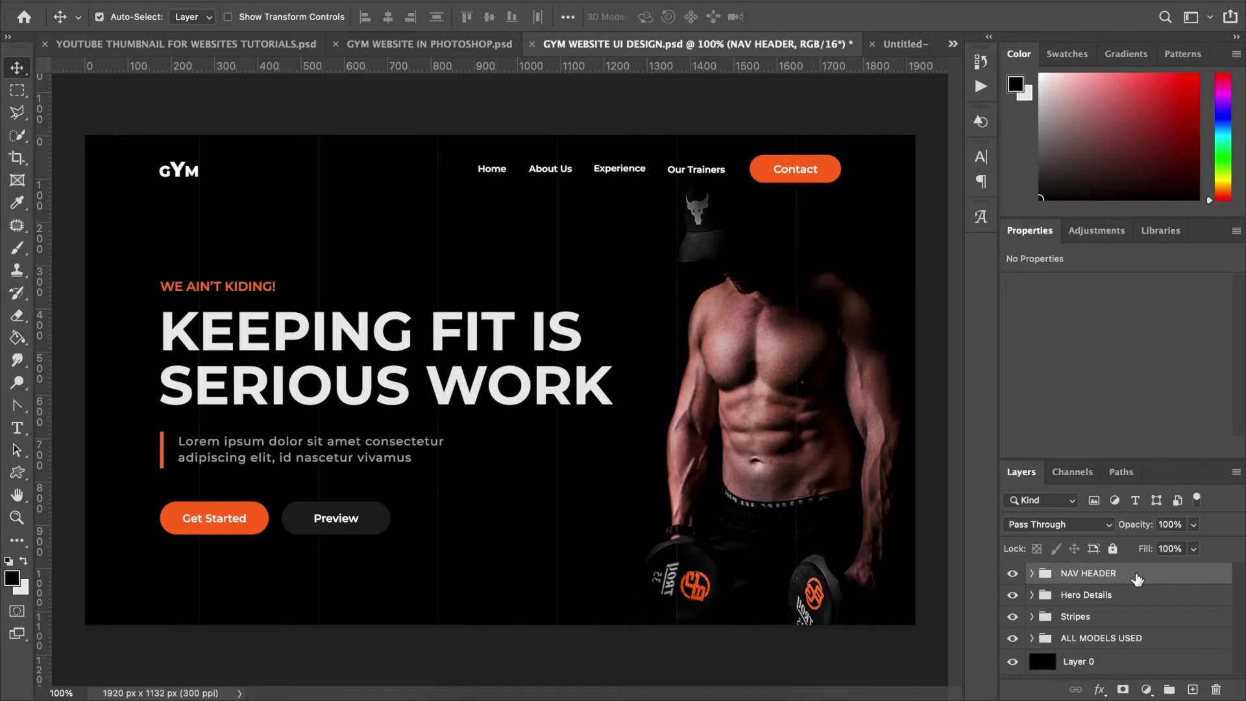
left_click(1121, 666, "shift")
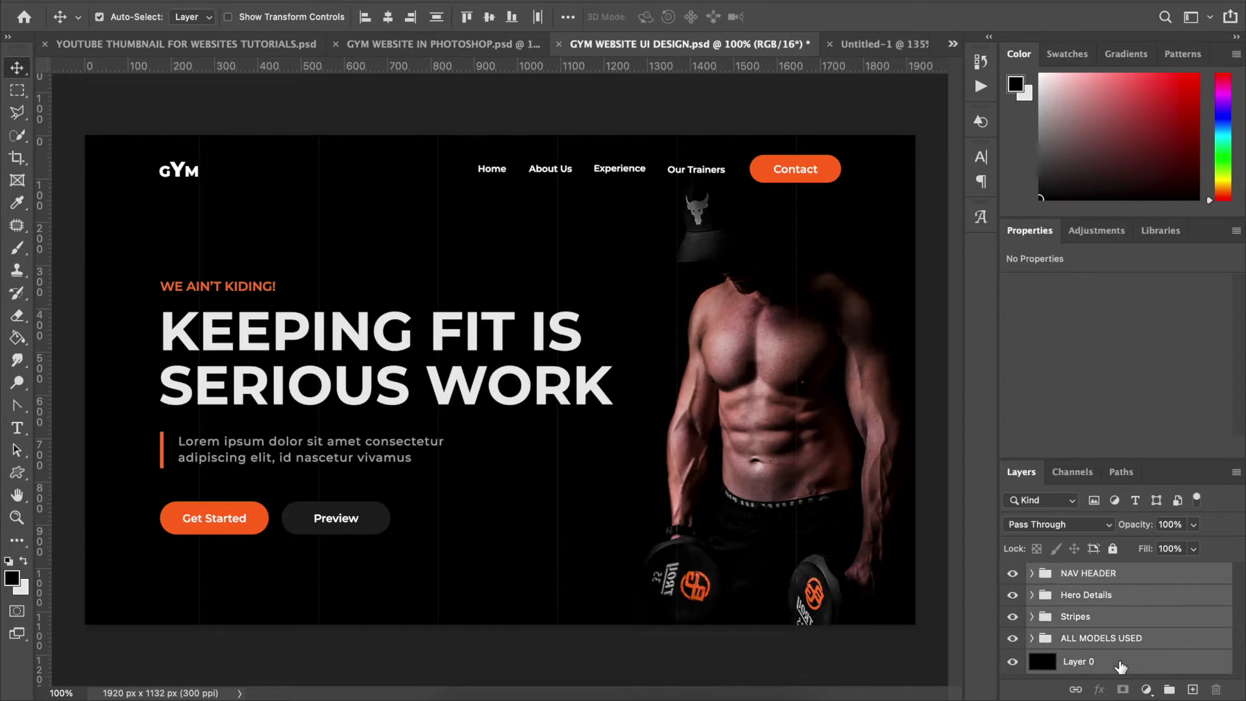
left_click(1089, 594)
left_click_drag(1089, 594, 472, 379)
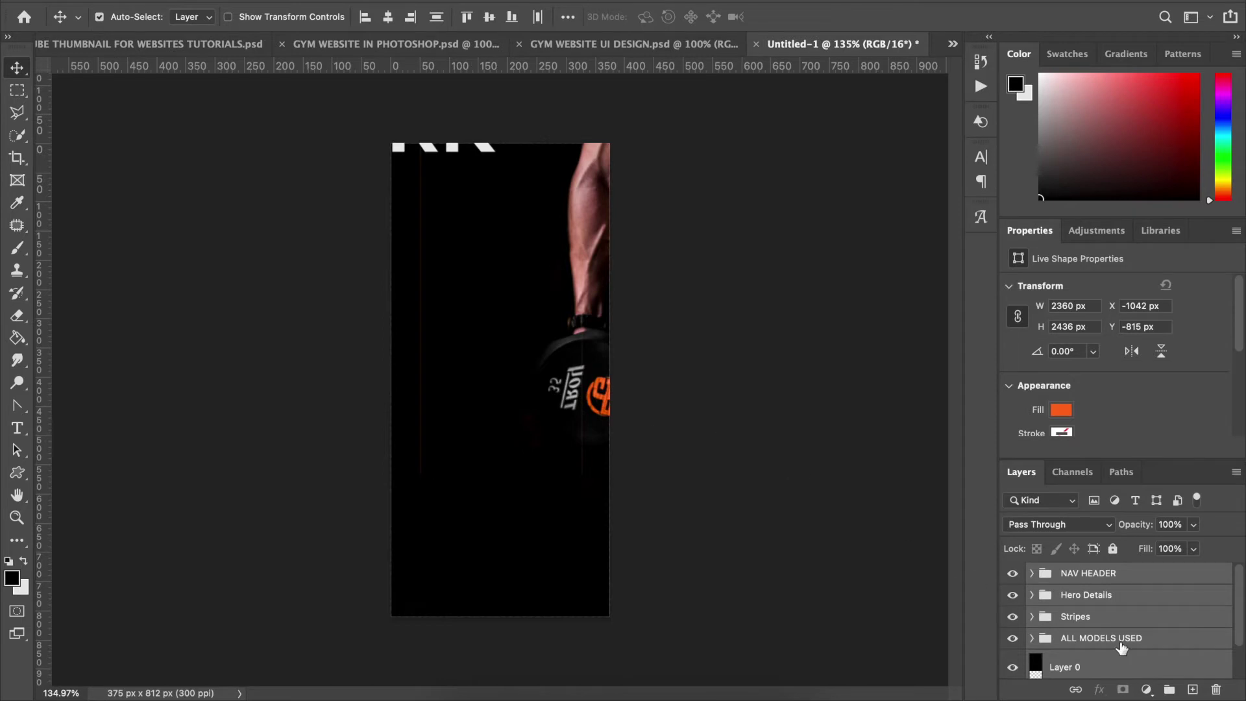
left_click_drag(1014, 575, 1012, 595)
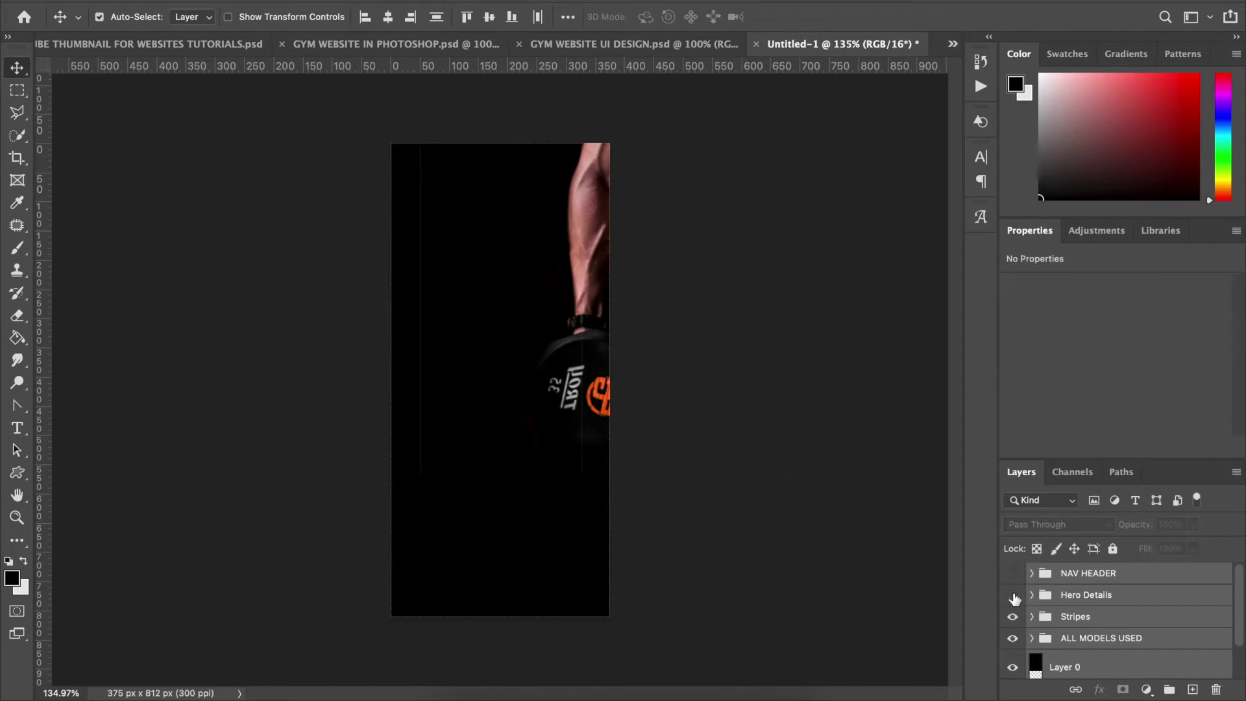
Scale the Stripes group, the ALL MODELS USED group and Layer 0 together down to about 68%.
left_click(1104, 616)
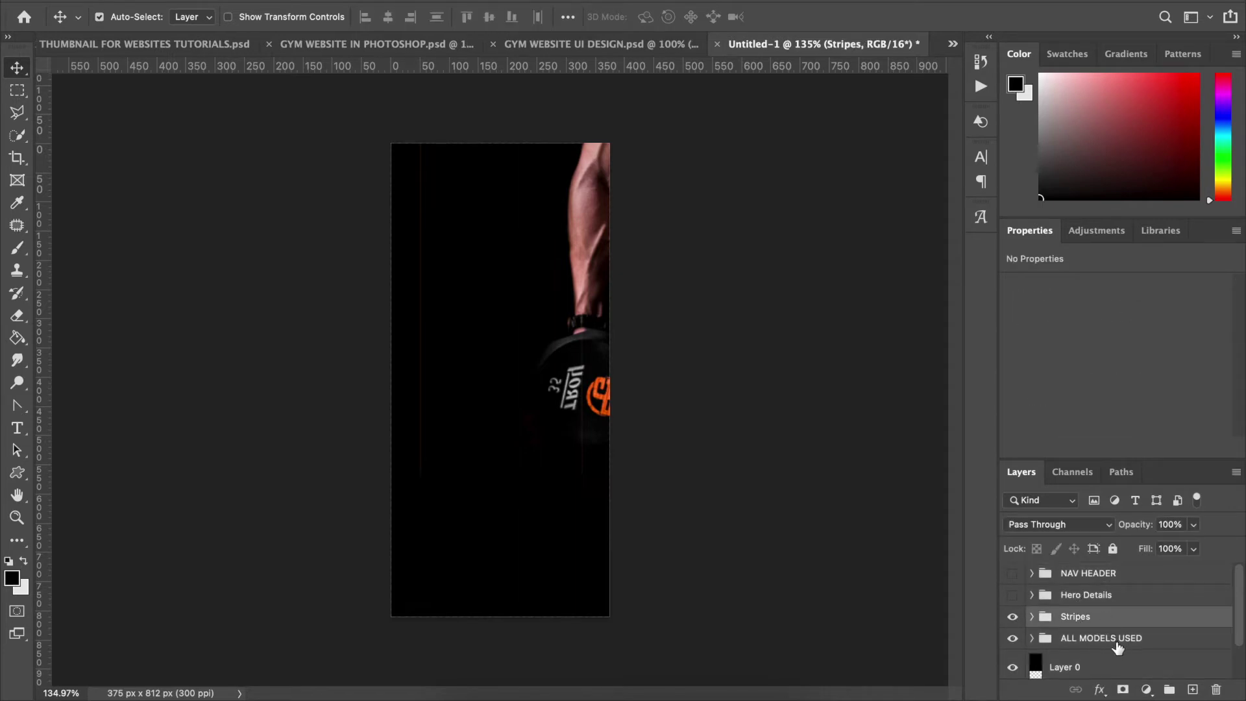
left_click(1117, 643, "shift")
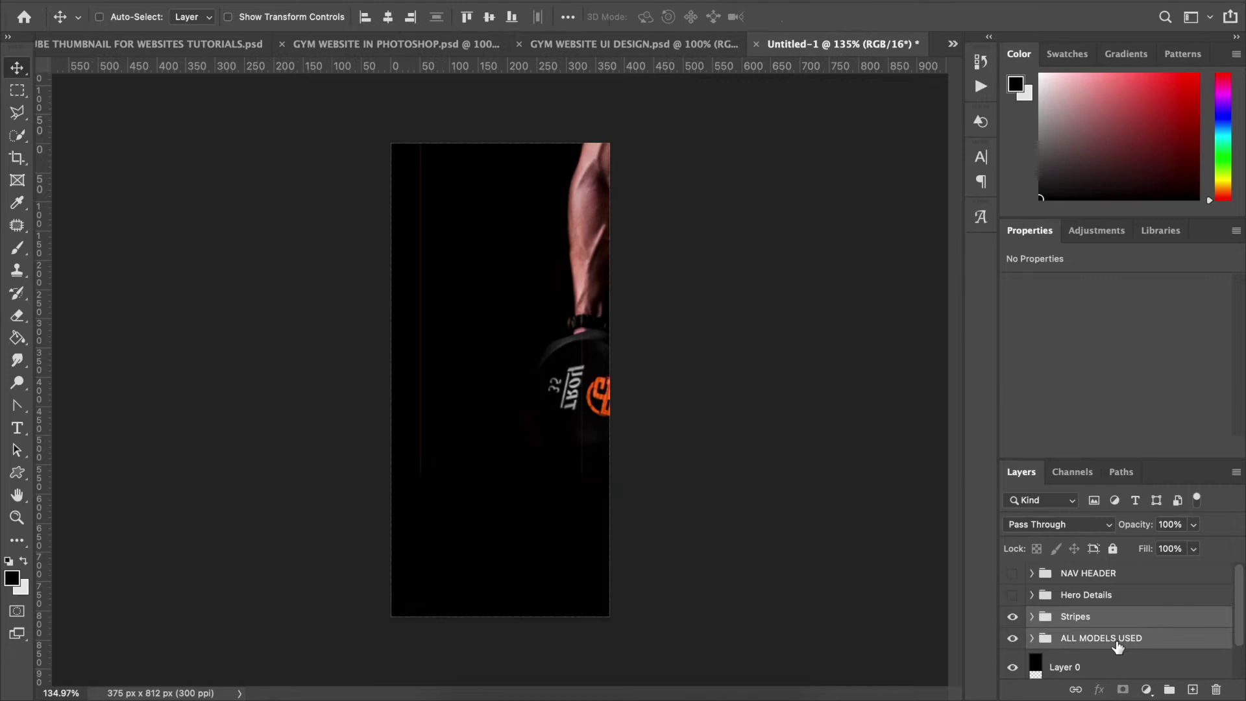
left_click(1117, 665, "shift")
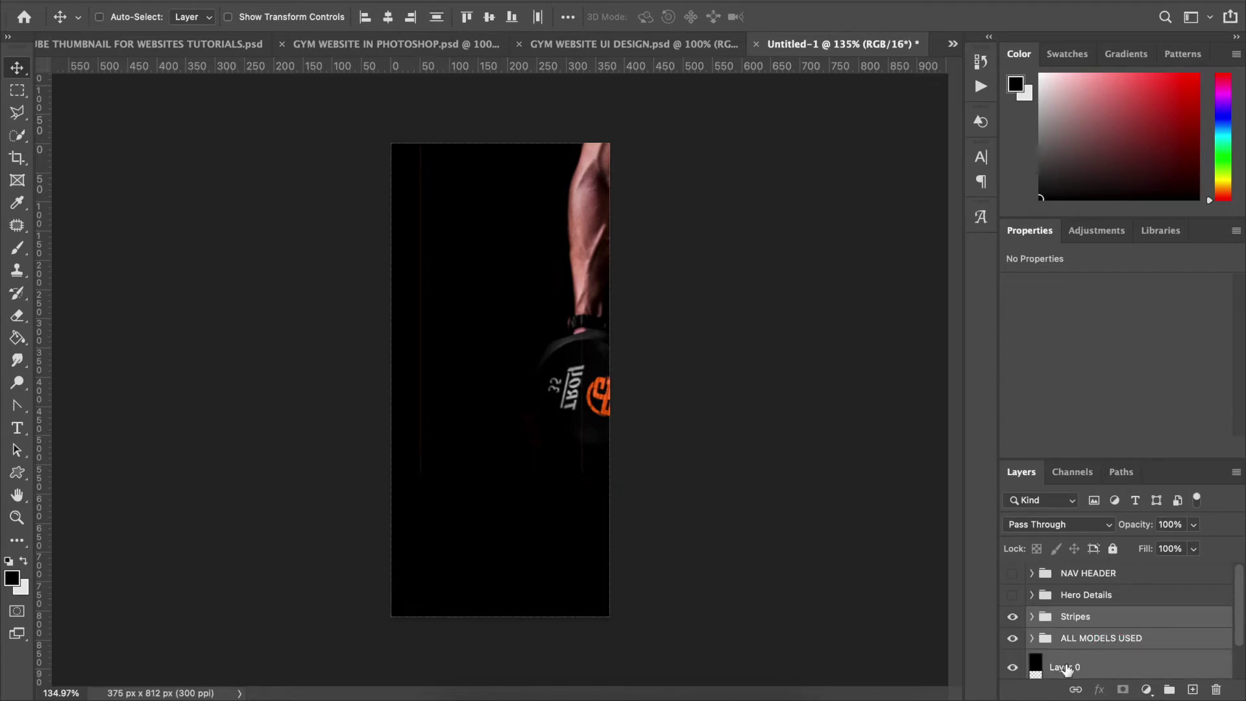
key("super")
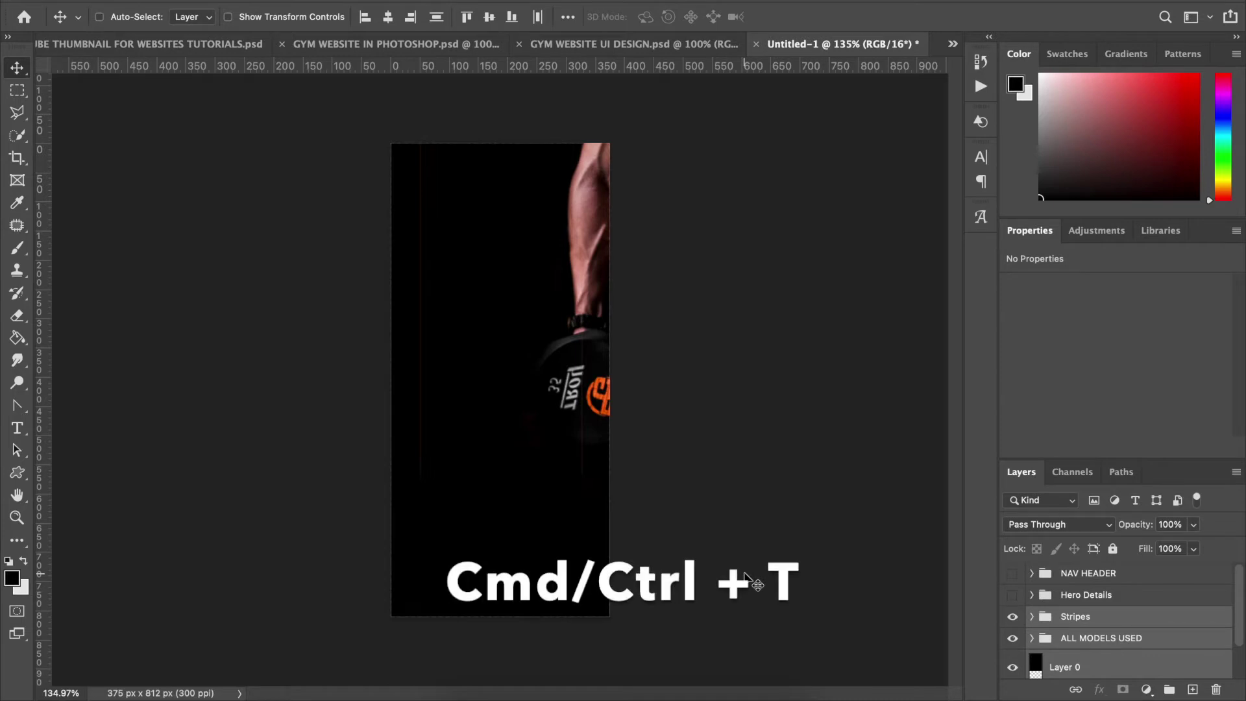
key("super+t")
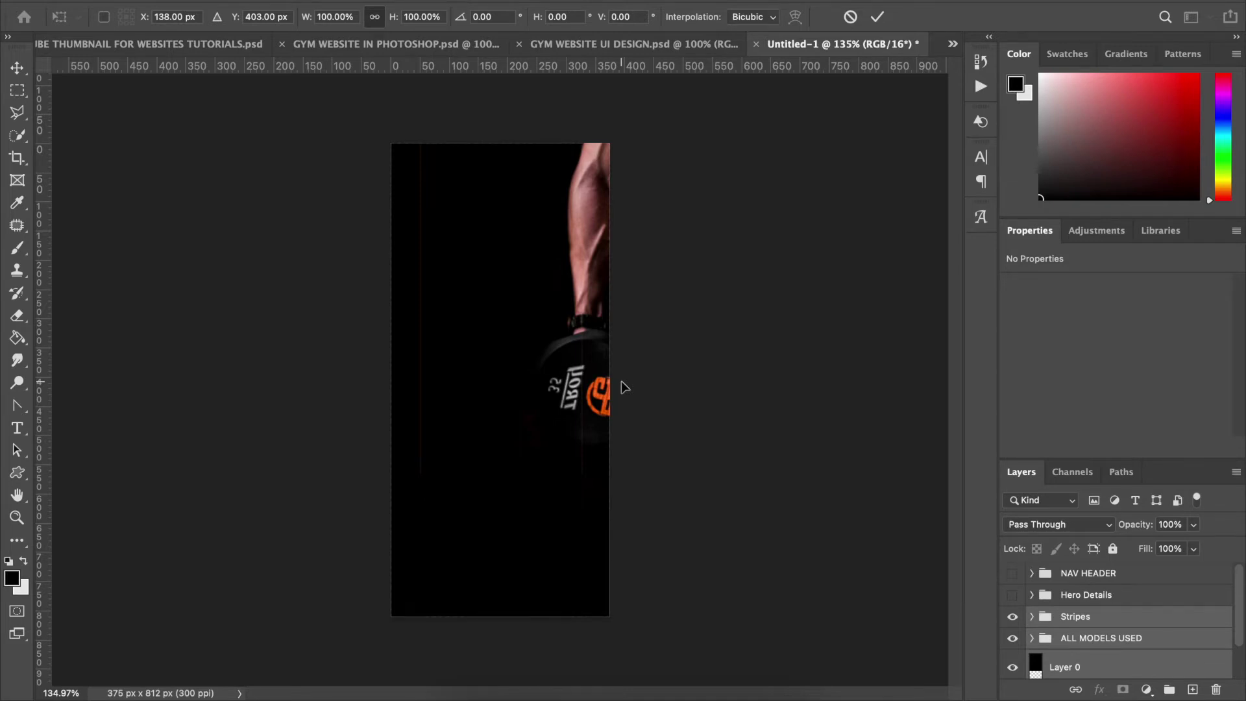
key("super+minus")
key("super+minus")
key("super+minus")
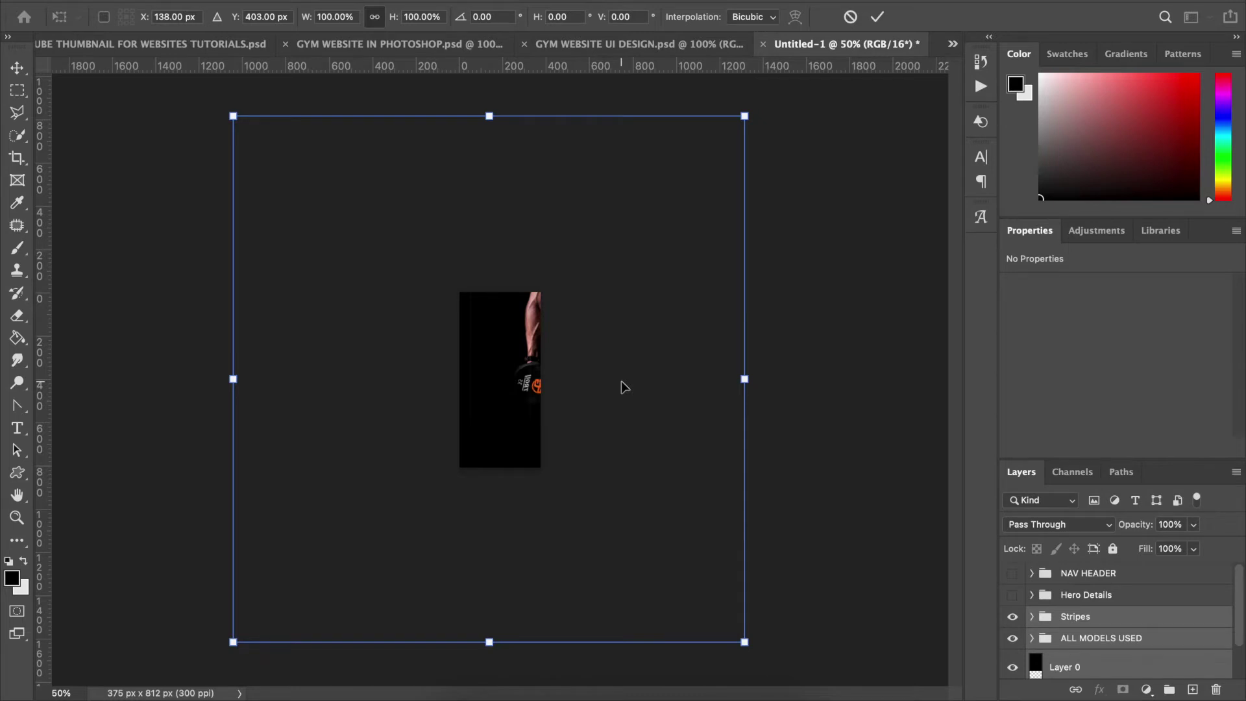
scroll(622, 386, "up", 2)
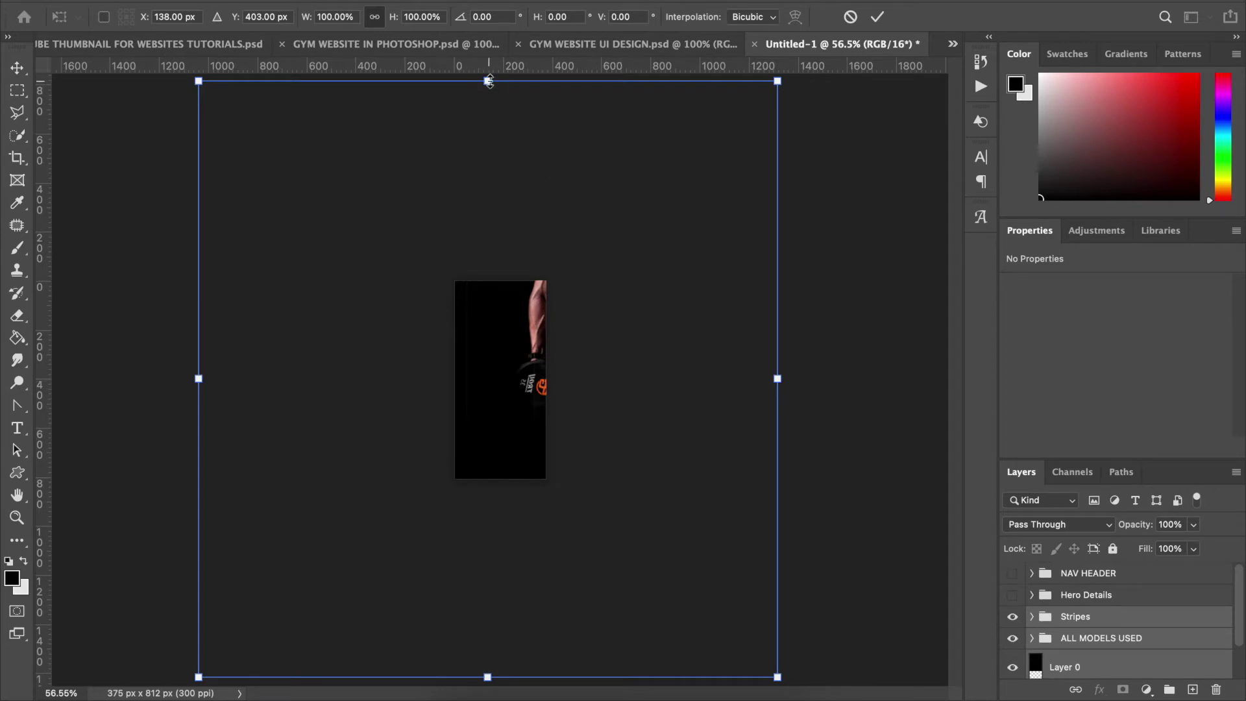
left_click_drag(489, 81, 529, 352)
left_click_drag(517, 308, 507, 283)
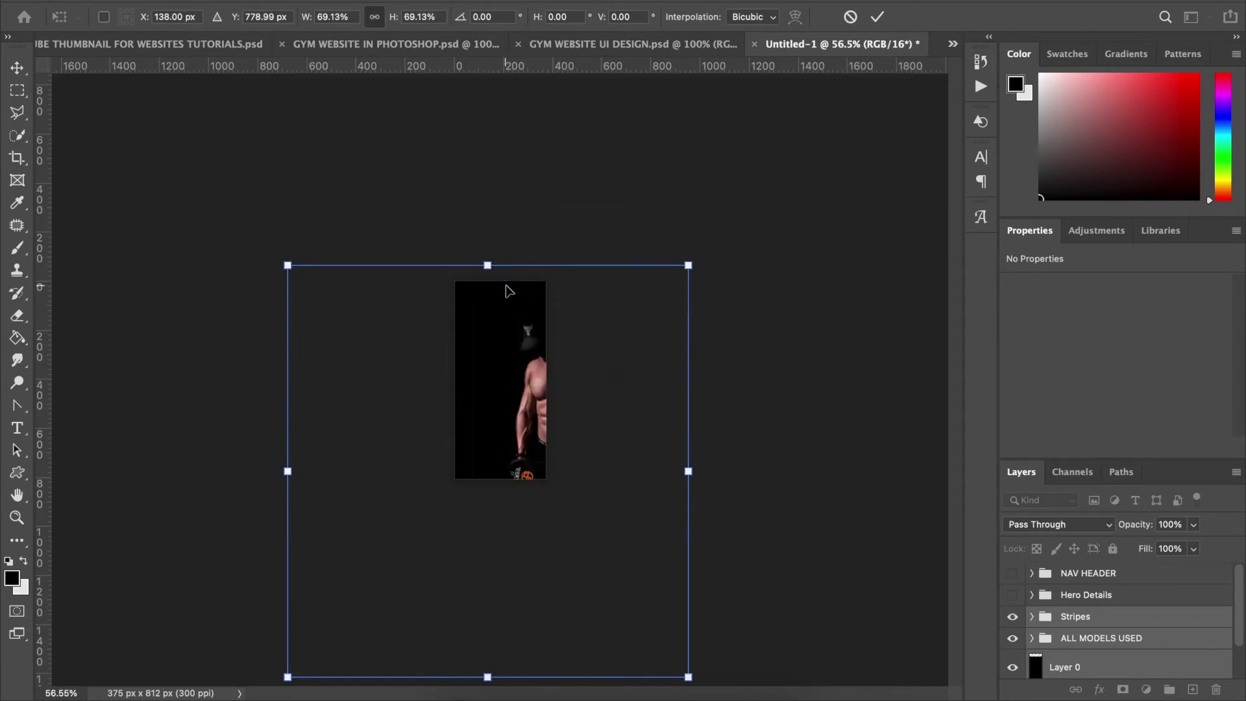
left_click_drag(484, 264, 487, 271)
Move the scaled layers up and to the left so the model stands centred on the mobile canvas.
left_click_drag(518, 351, 470, 333)
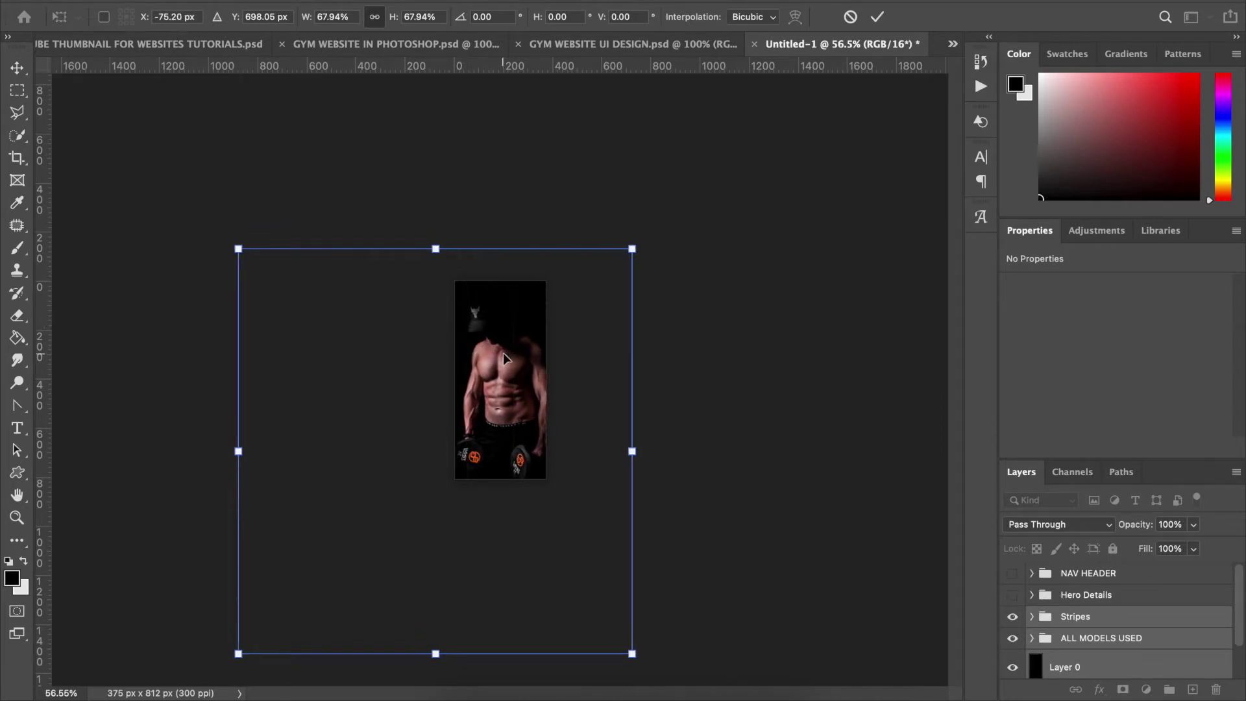
key("Left")
key("Left")
key("Left")
key("Left")
key("Left")
key("Left")
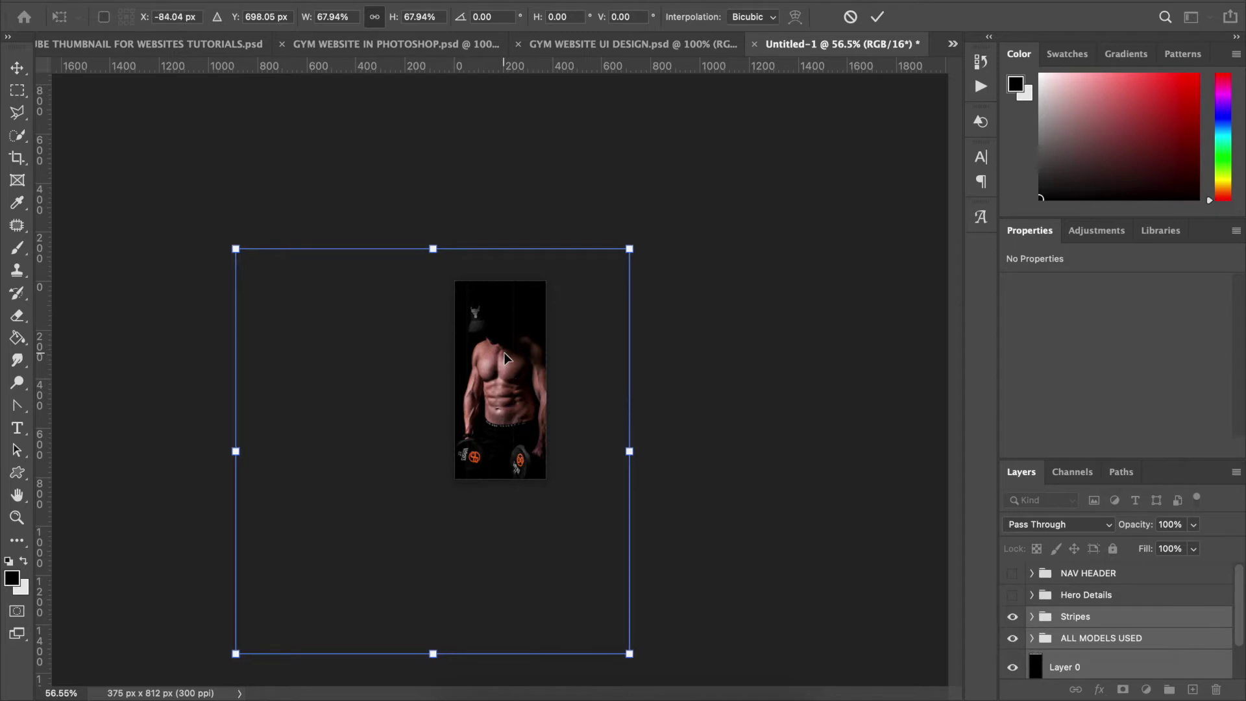
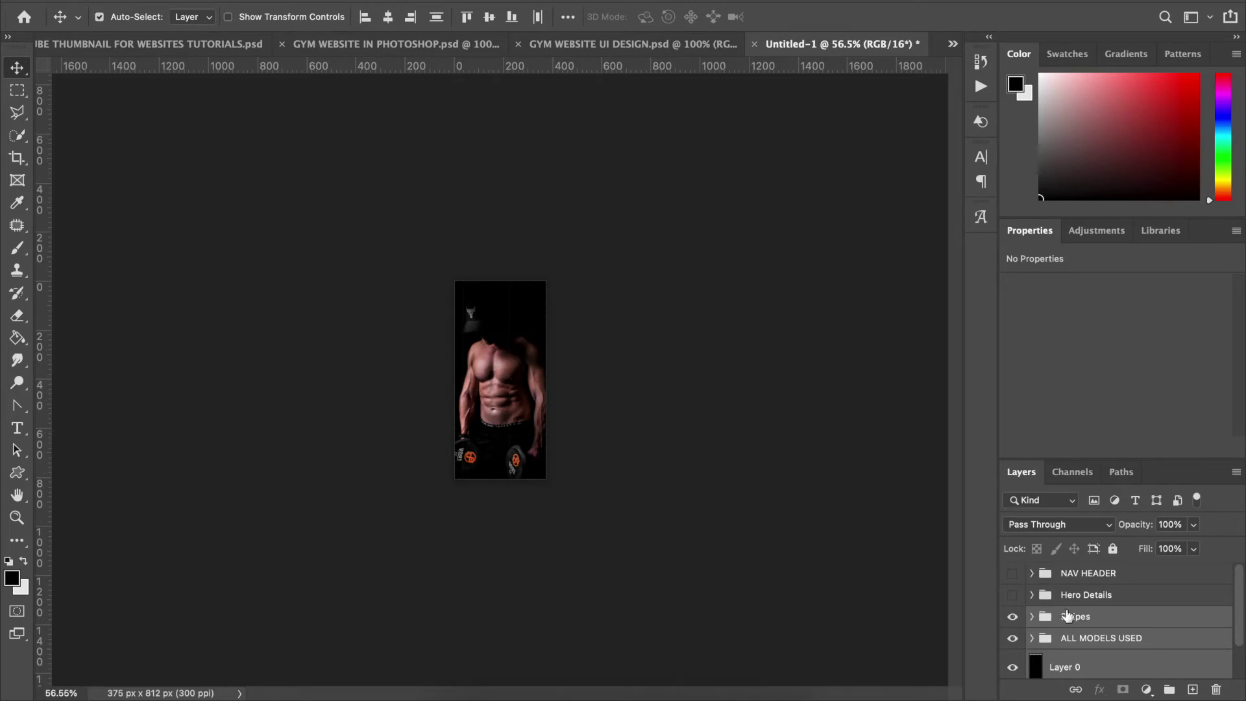
Add a new empty layer directly above the Stripes group.
left_click(1120, 595)
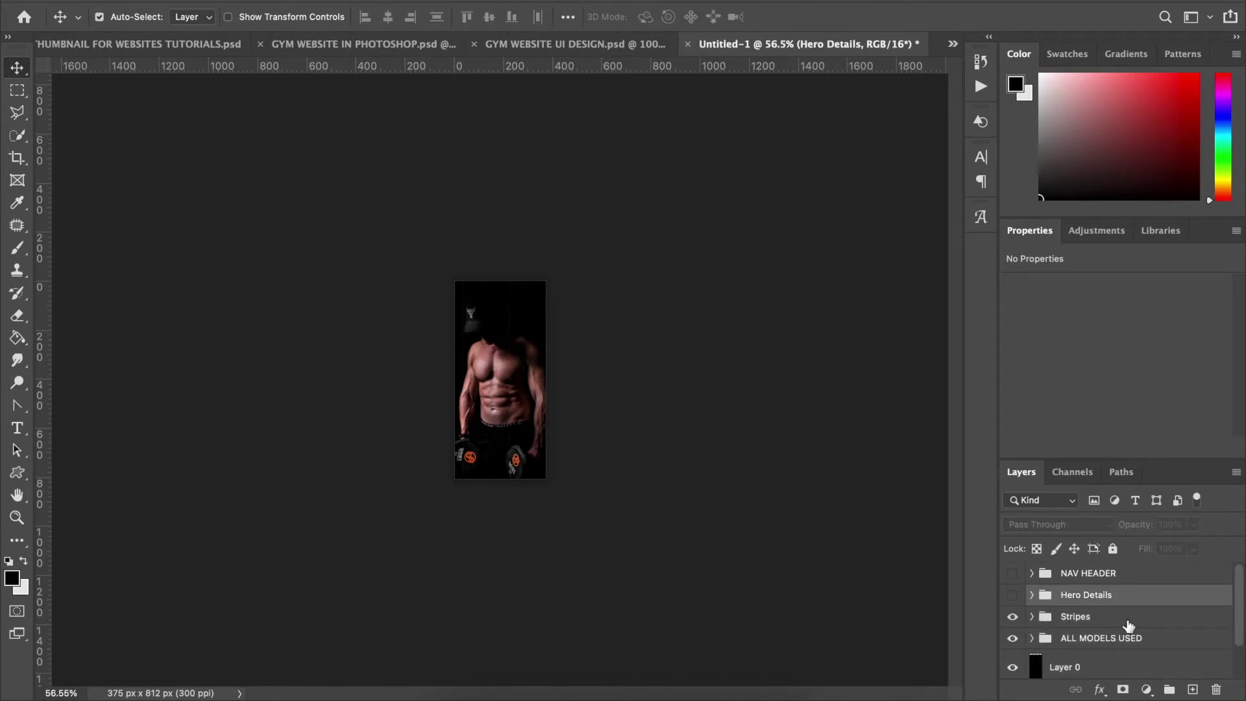
left_click(1093, 622)
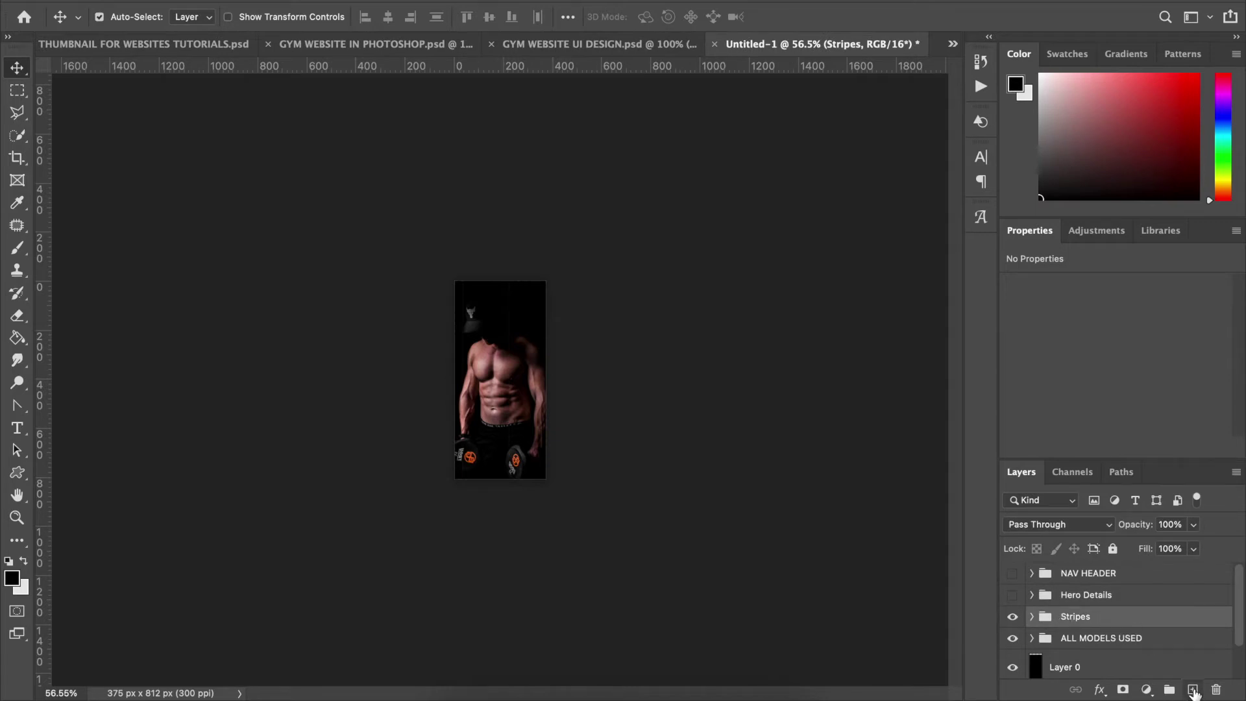
left_click(1192, 690)
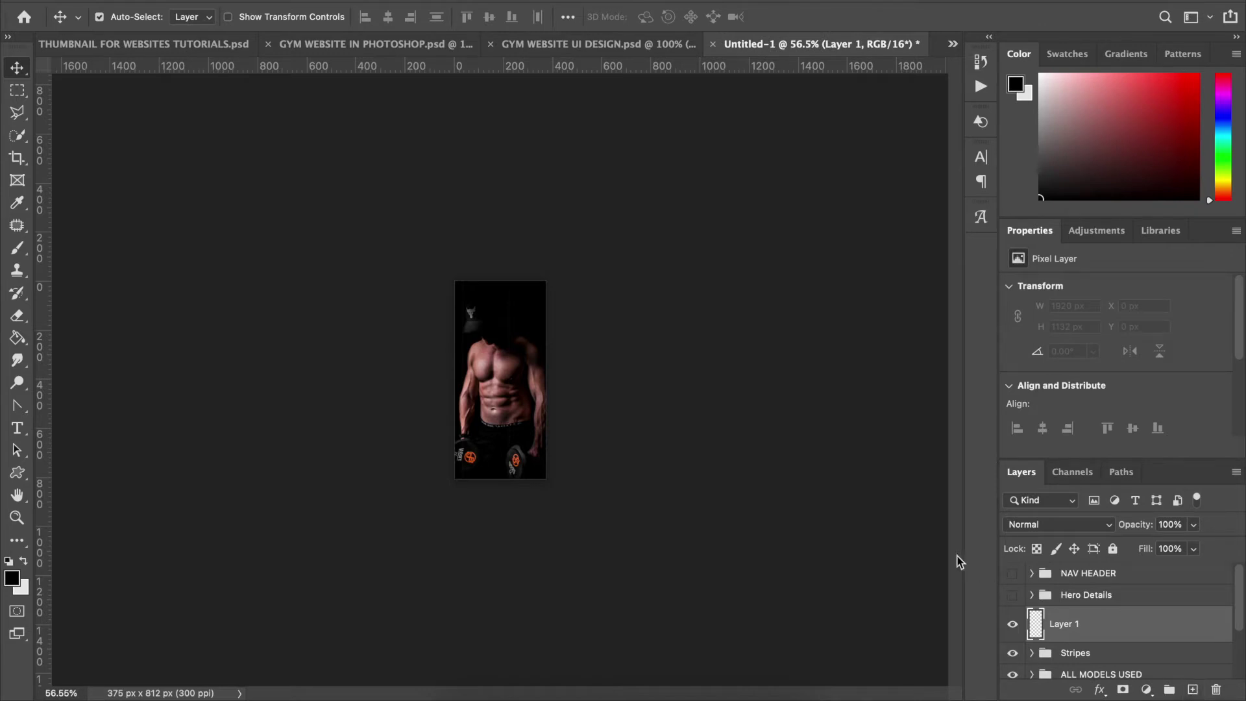
Set the foreground colour to #020202.
left_click(12, 578)
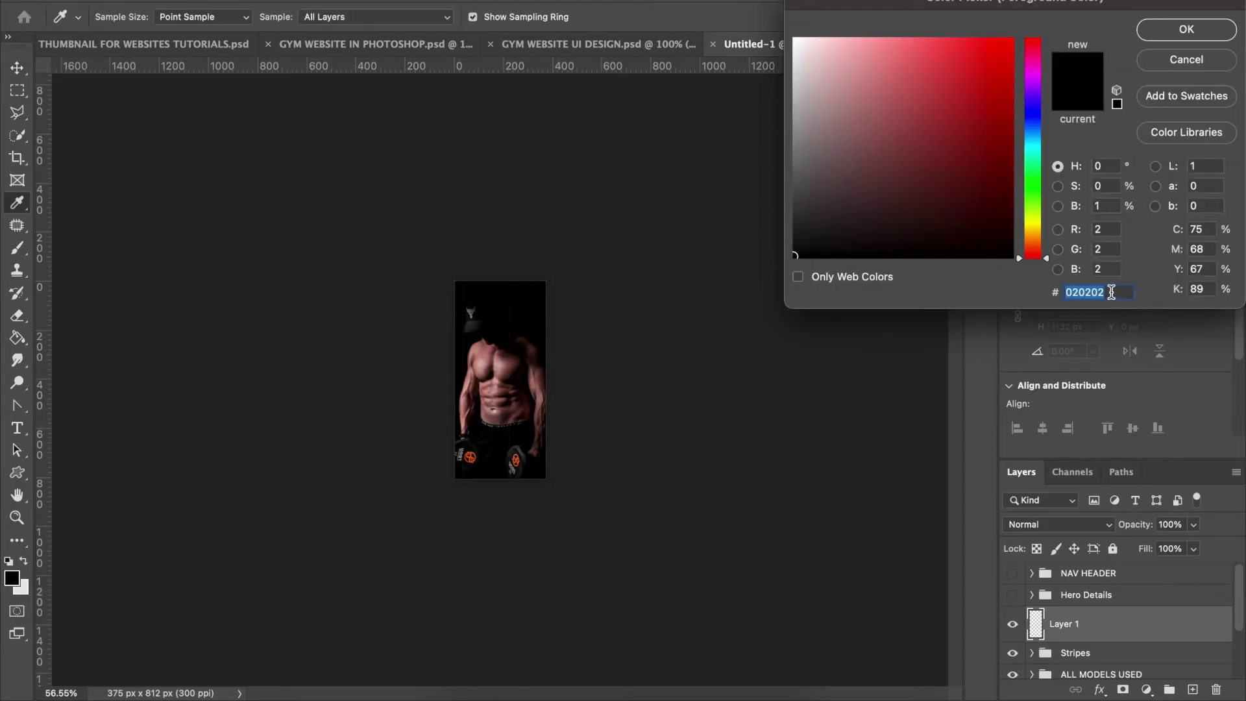
type("1f1f1f")
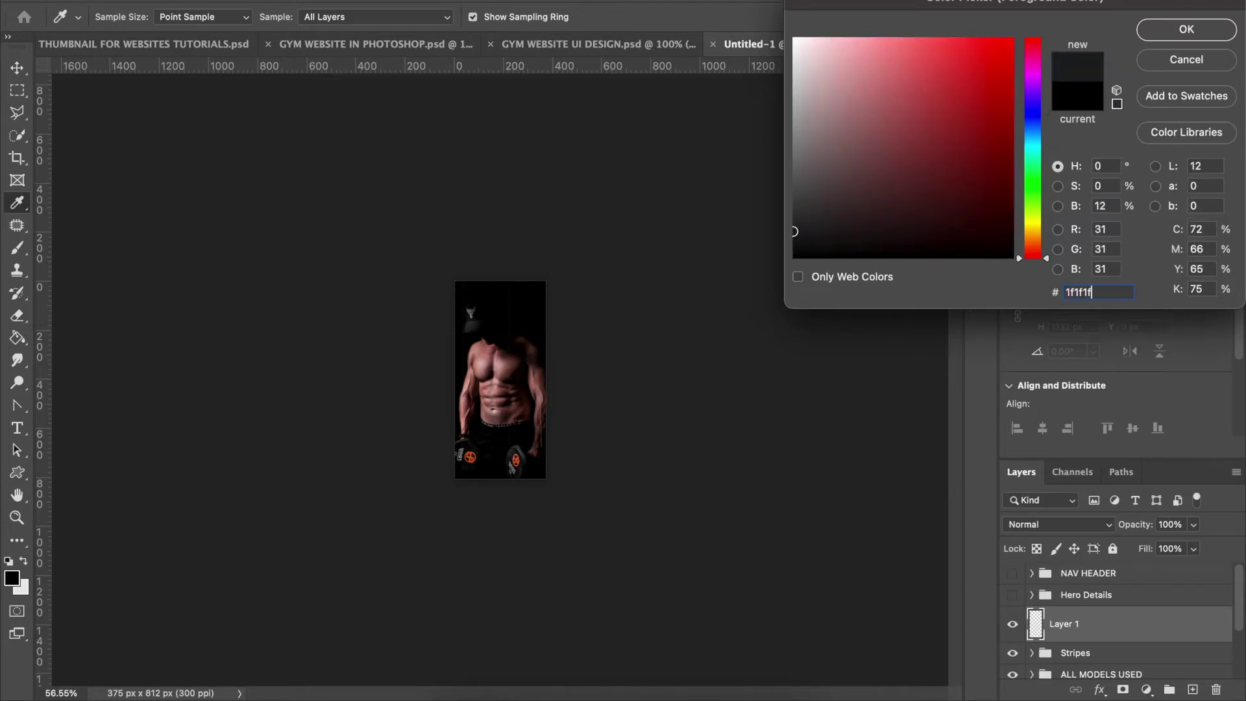
key("super+a")
type("020202")
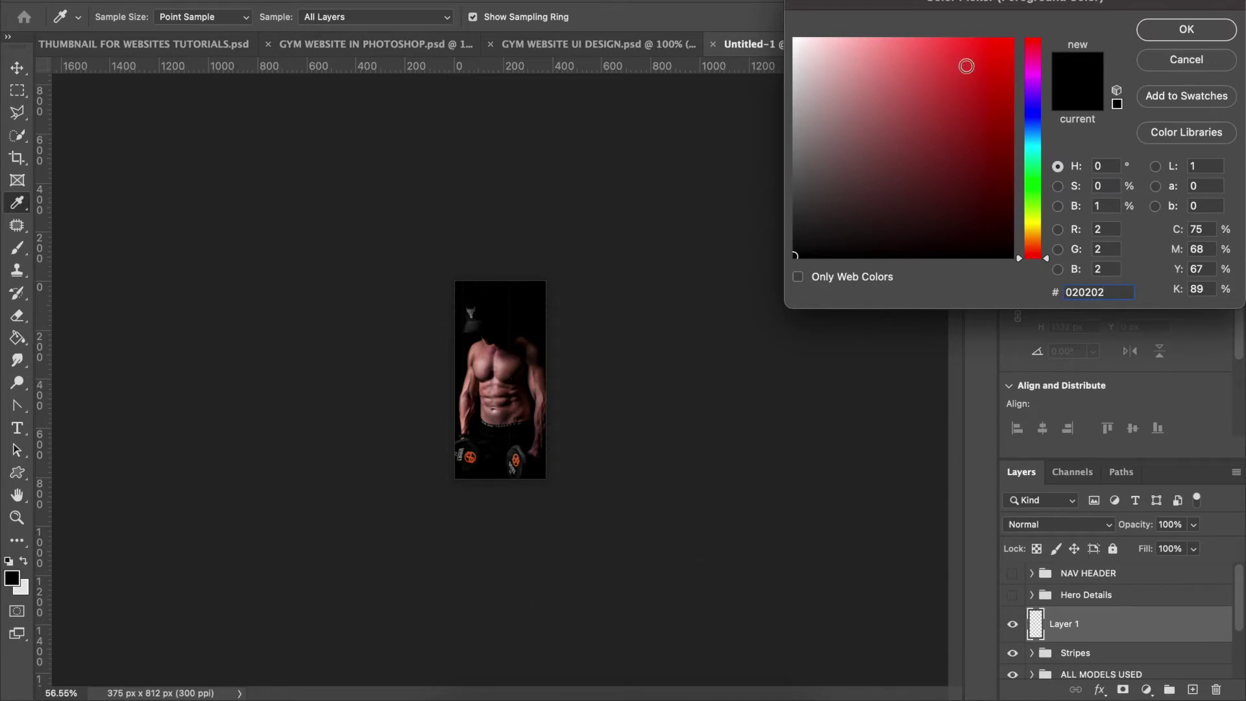
left_click(1184, 30)
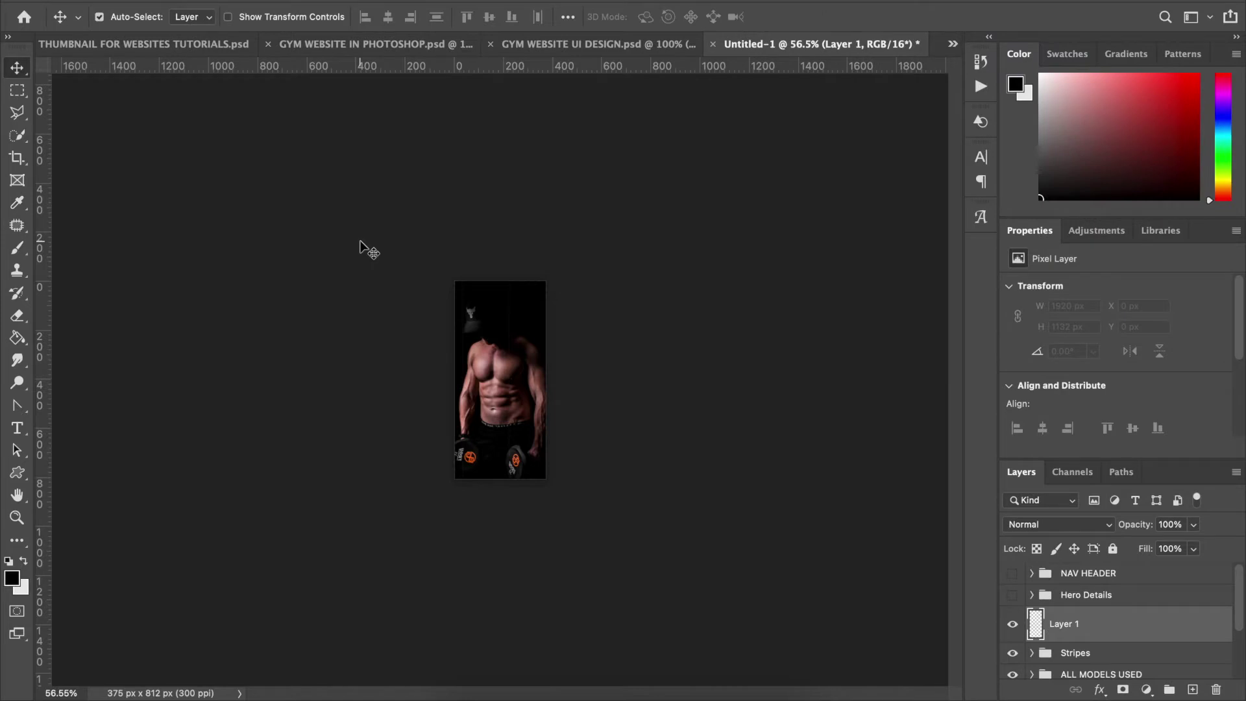
Fill the new layer above Stripes with the foreground colour using the Paint Bucket tool.
left_click(19, 344)
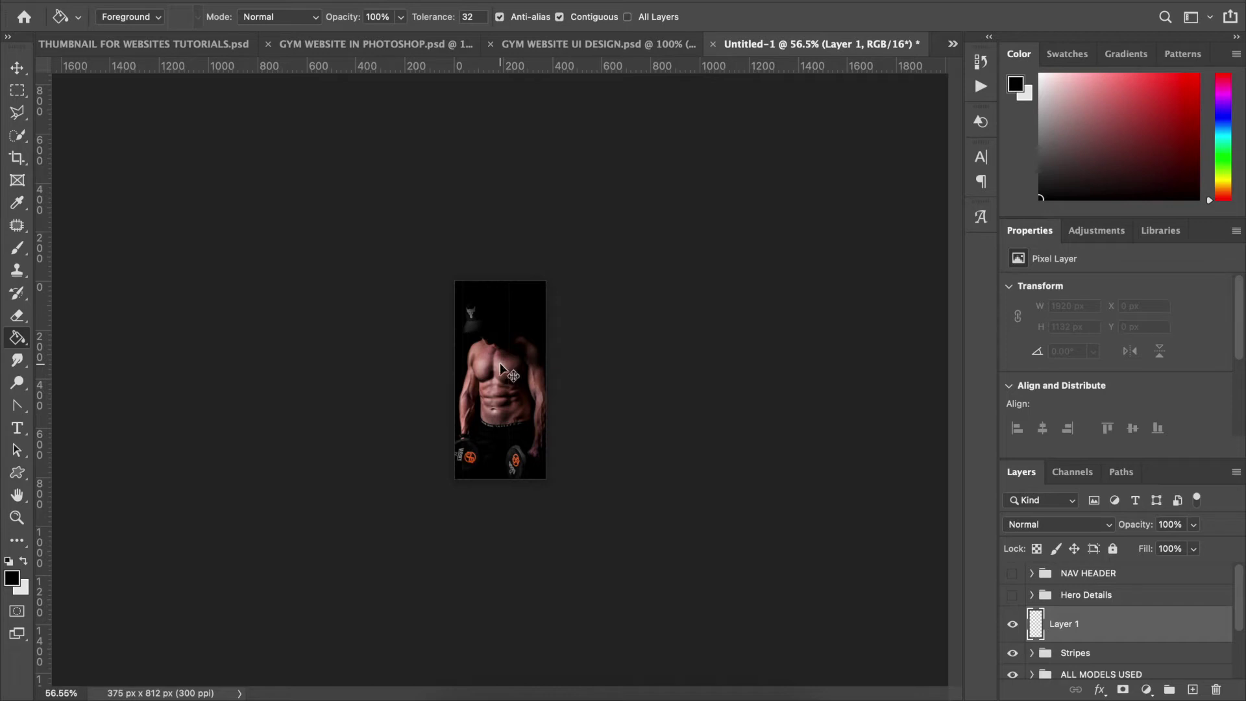
key("super+0")
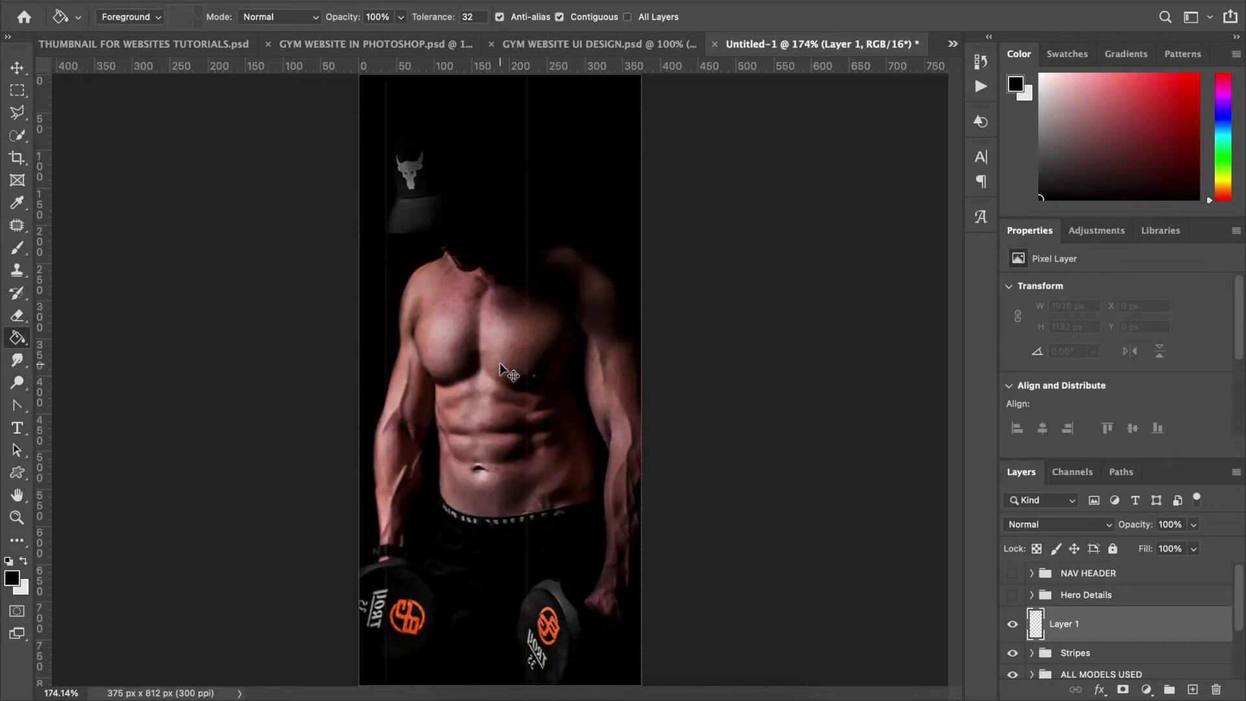
key("super+1")
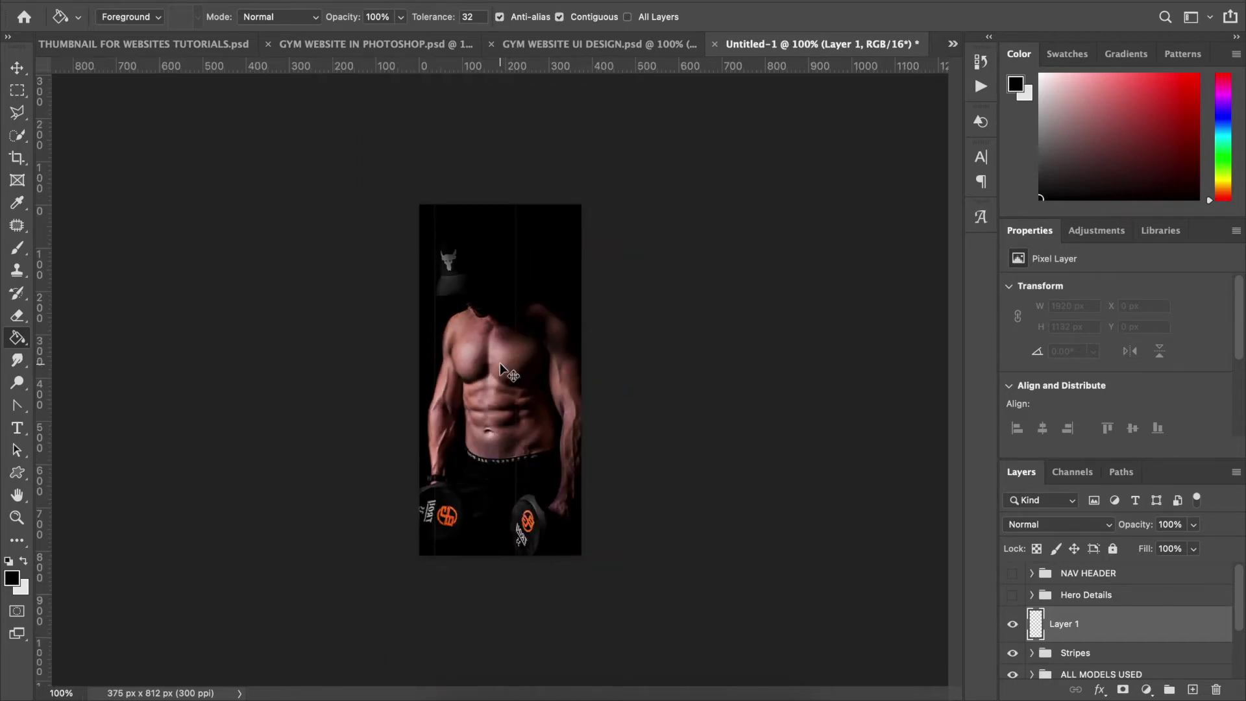
key("super+plus")
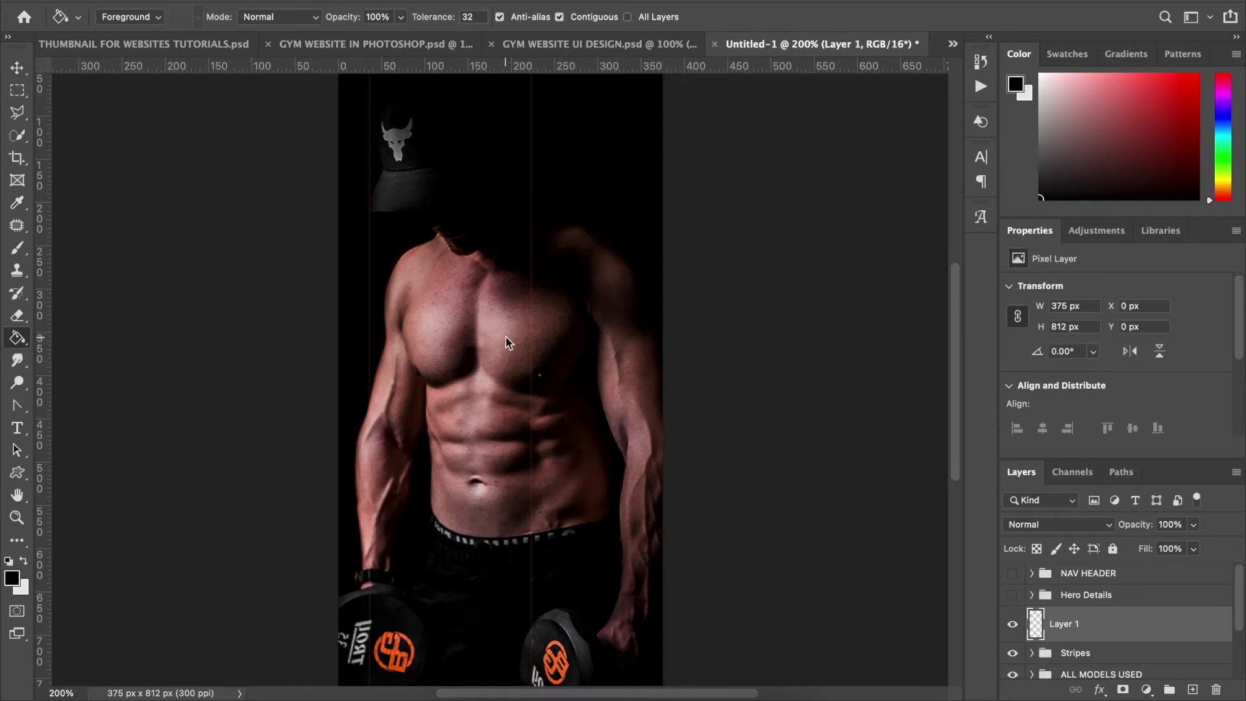
left_click(504, 337)
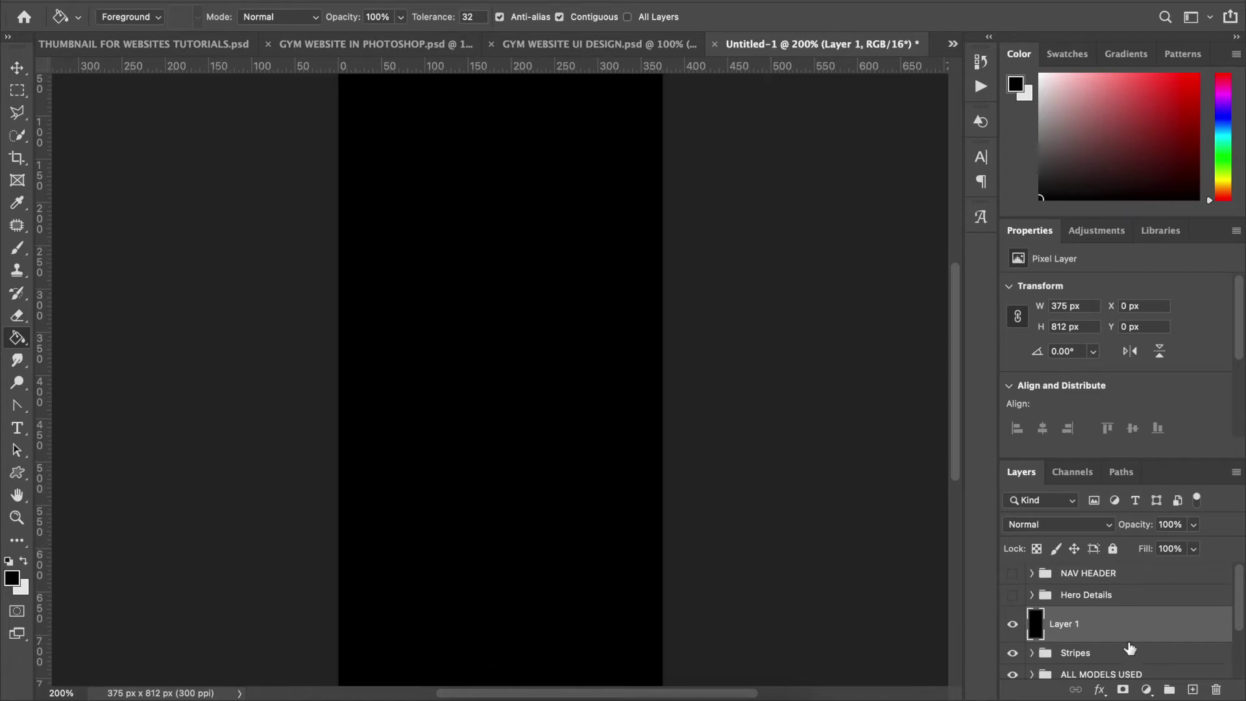
Lower the black overlay layer's opacity to 50% and switch to the Move tool.
left_click(1193, 524)
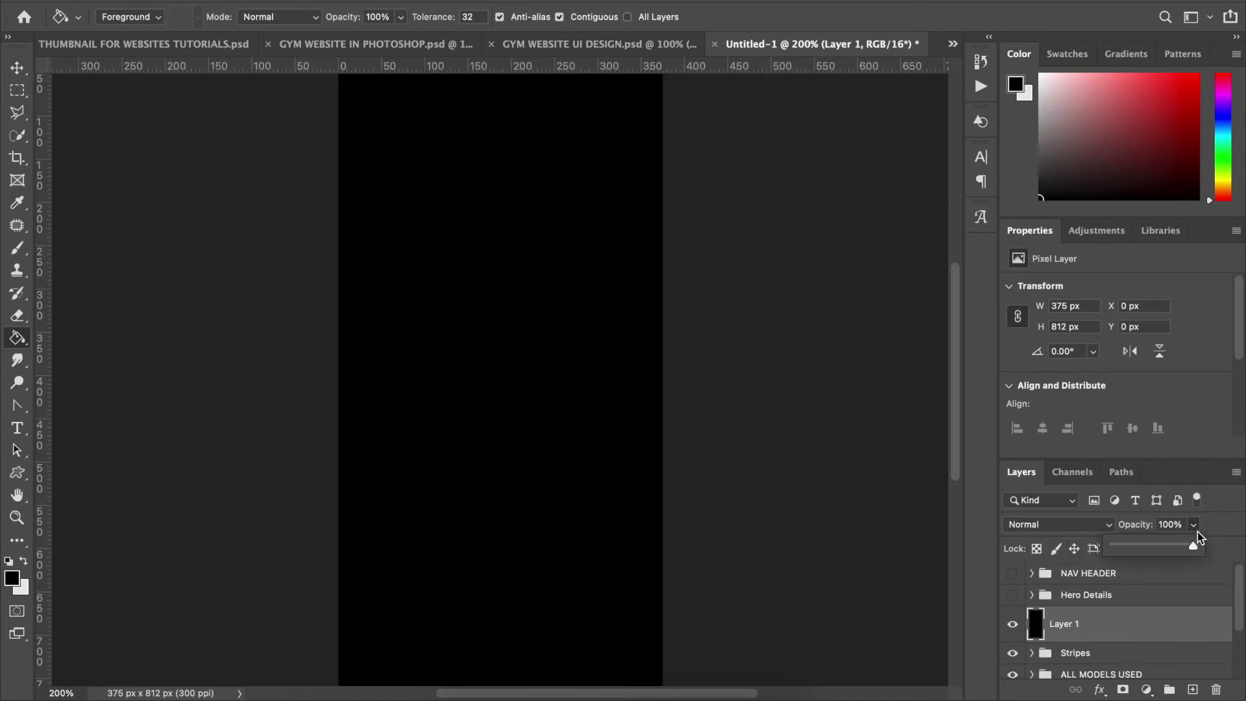
left_click_drag(1197, 543, 1152, 548)
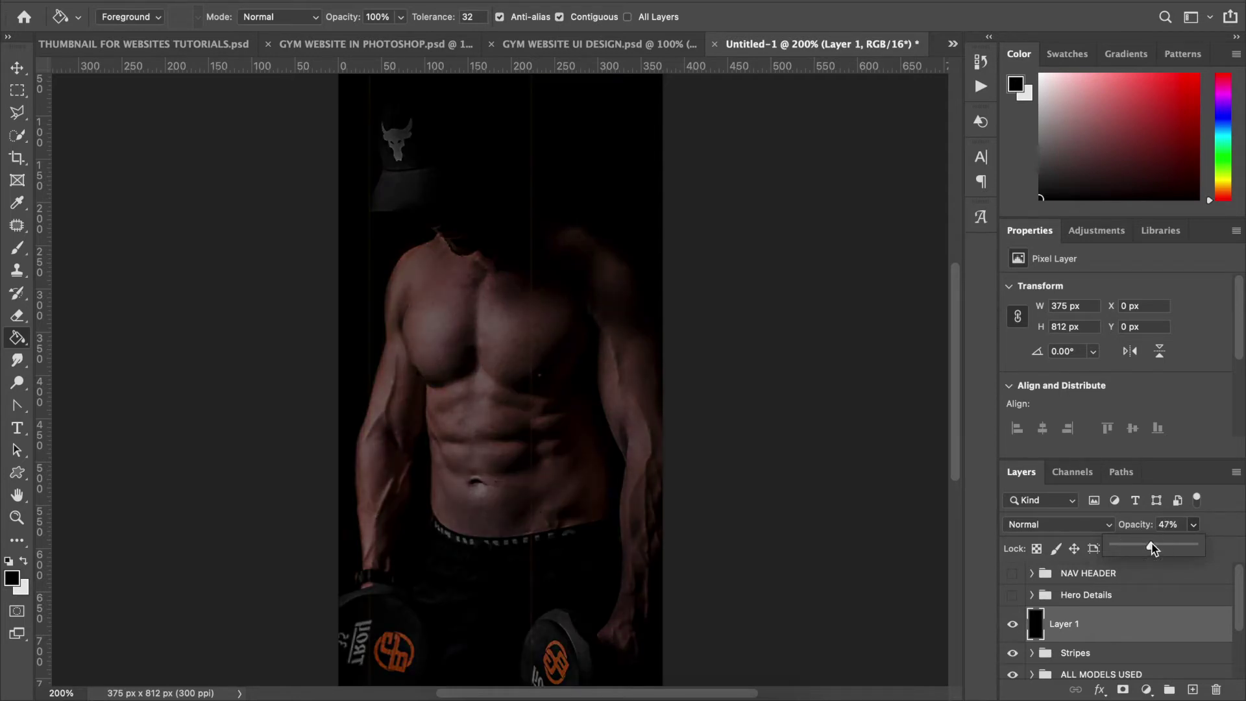
left_click(1167, 525)
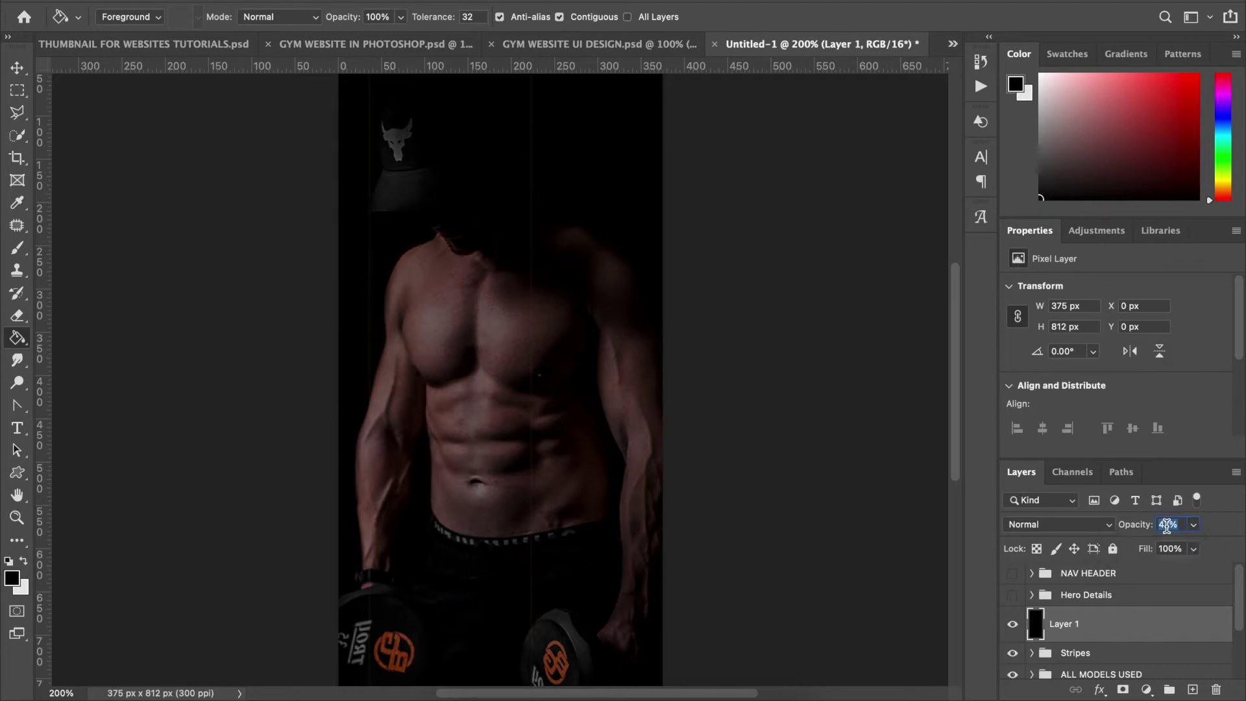
type("50")
type("v")
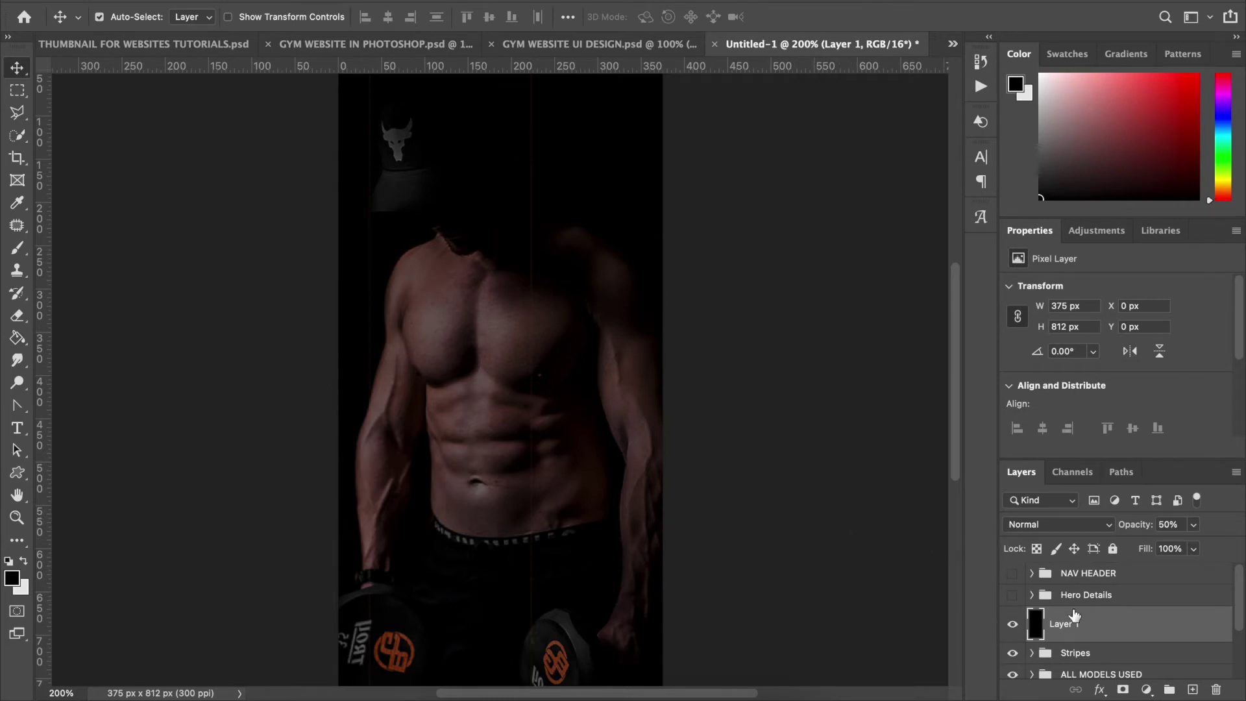
Show the Hero Details group and scale it down to about 25.73%, placing it over the model's torso.
left_click(1013, 596)
left_click(1076, 602)
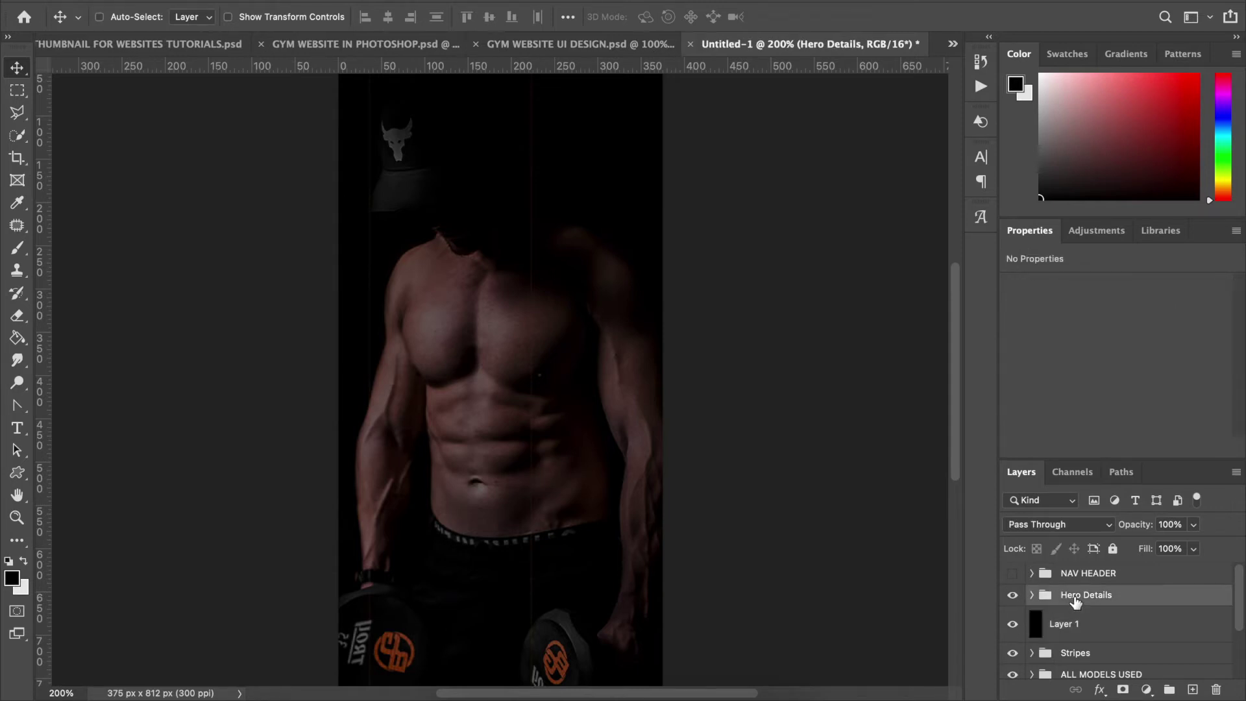
key("ctrl+minus")
key("ctrl+minus")
key("ctrl+minus")
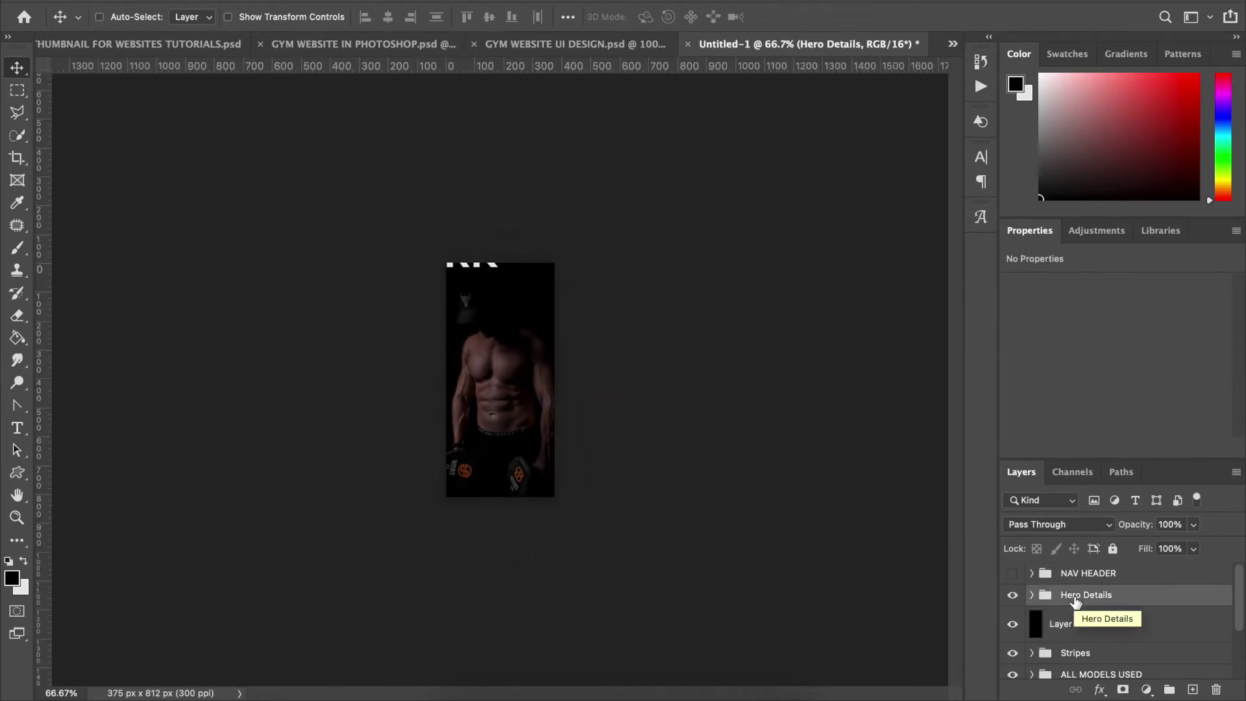
key("ctrl+t")
left_click_drag(190, 183, 496, 374)
scroll(495, 373, "up", 5)
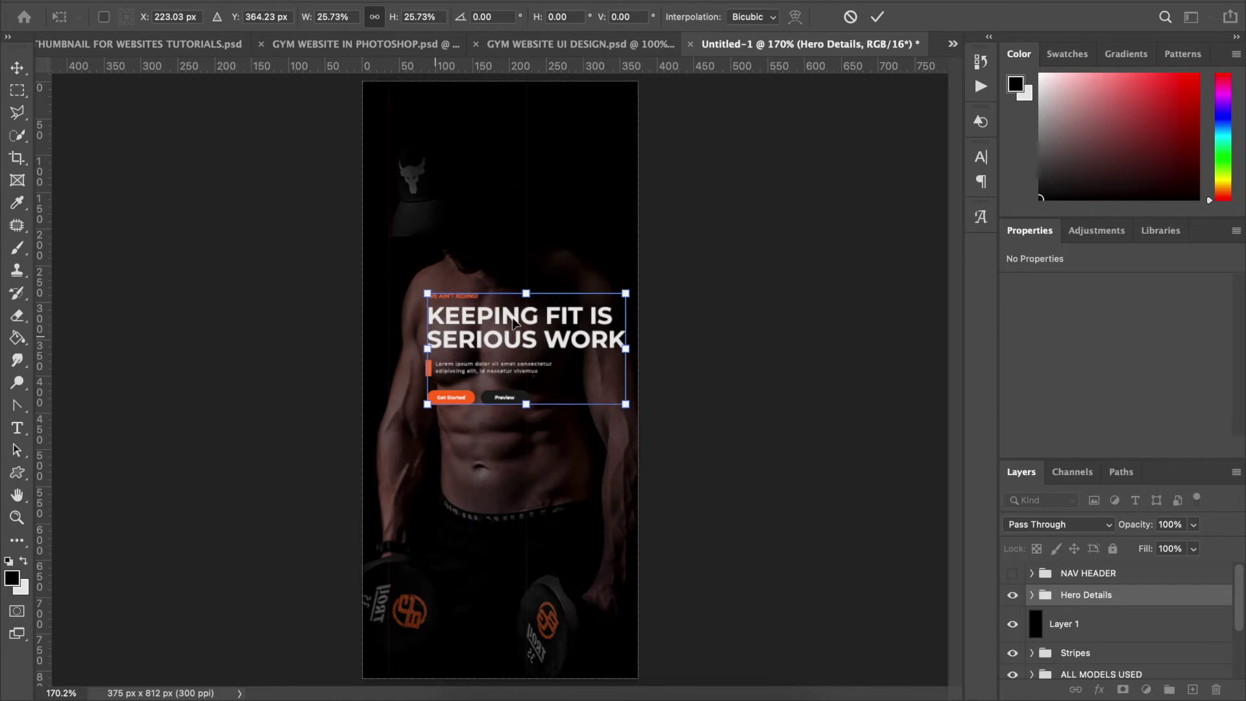
Shift the Hero Details group about 53 px left to the margin guide, enlarge it to about 29.96%, and apply the transform.
key("shift+Left")
key("shift+Left")
key("shift+Left")
key("shift+Left")
key("shift+Left")
key("Left")
key("Left")
key("Left")
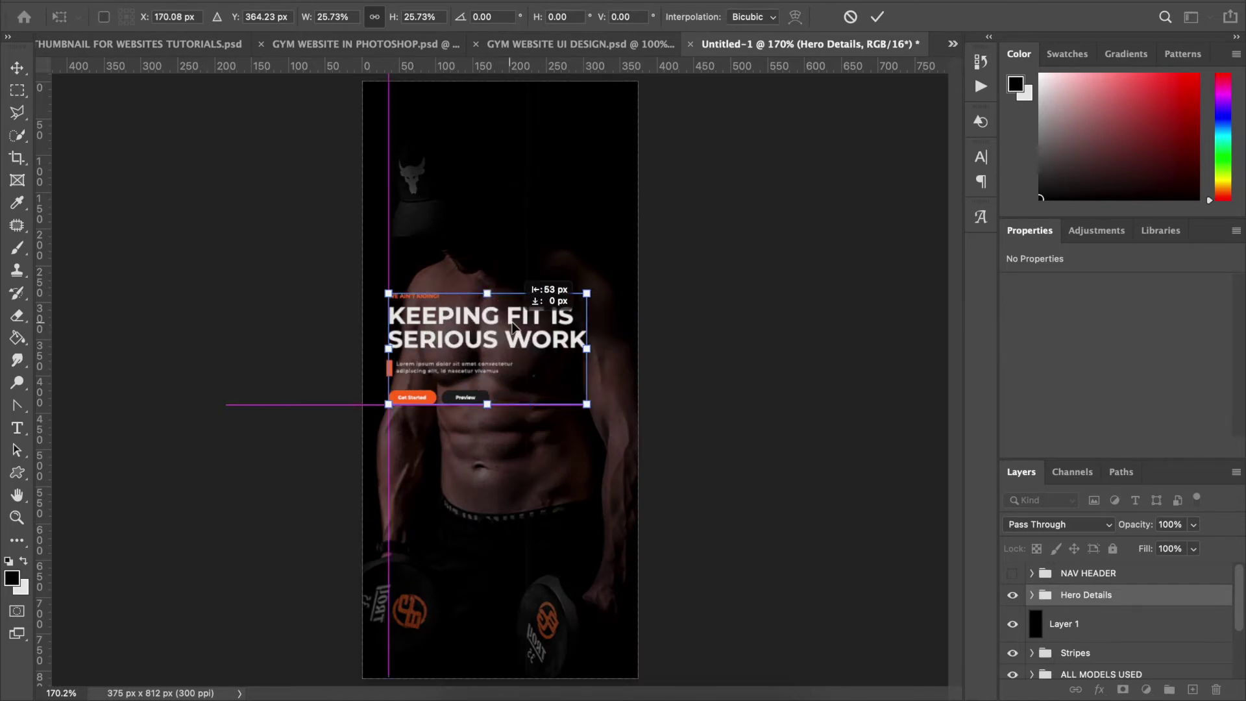
left_click_drag(588, 349, 619, 352)
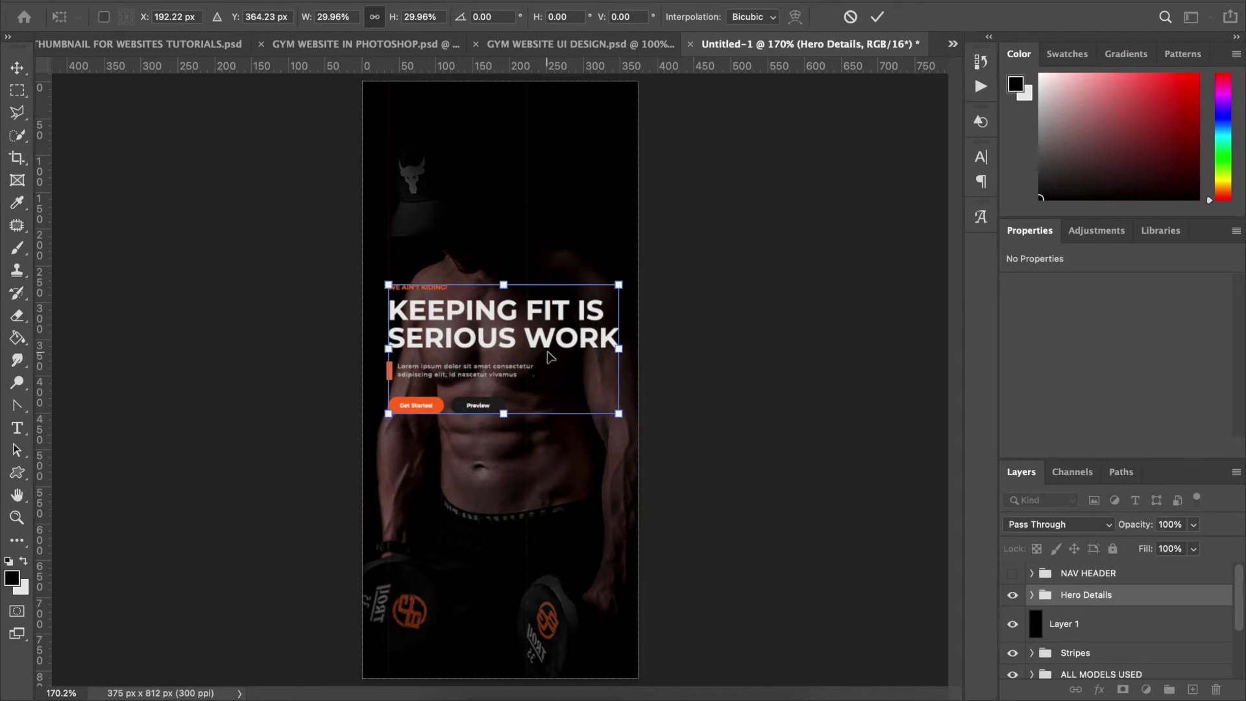
key("Return")
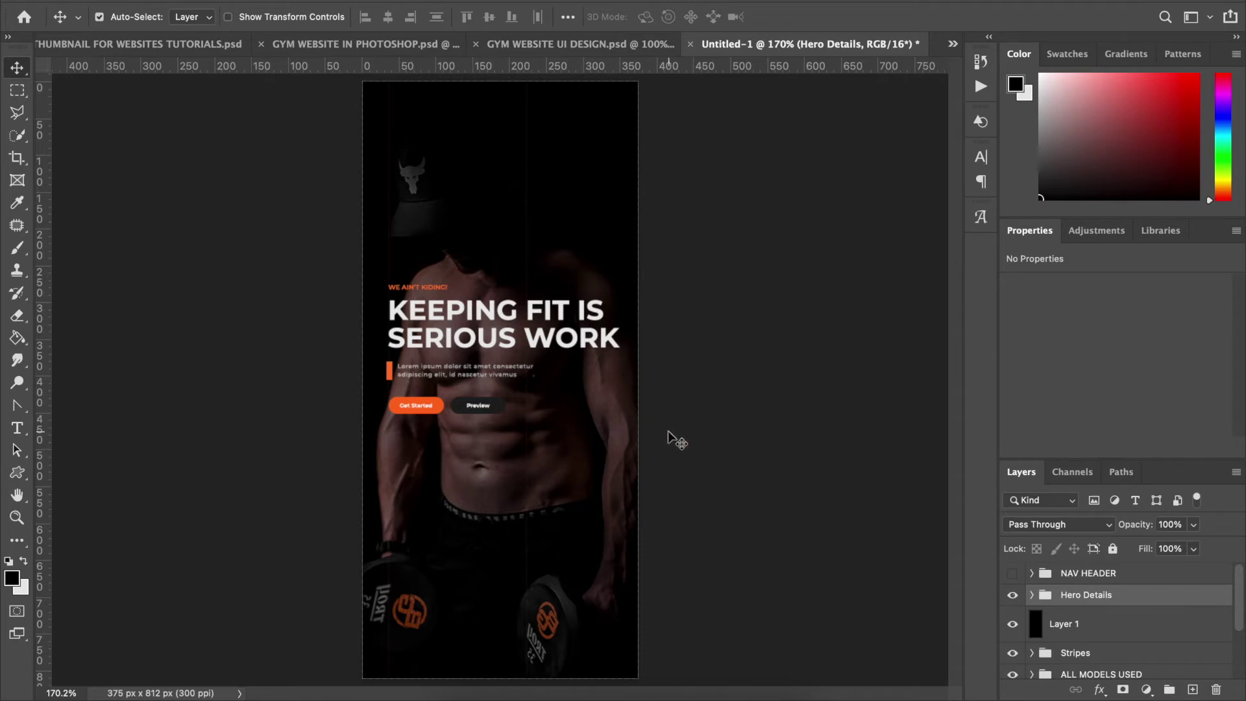
Hide the orange bar Shape 1 beside the paragraph in the Hero Details group.
left_click(1031, 595)
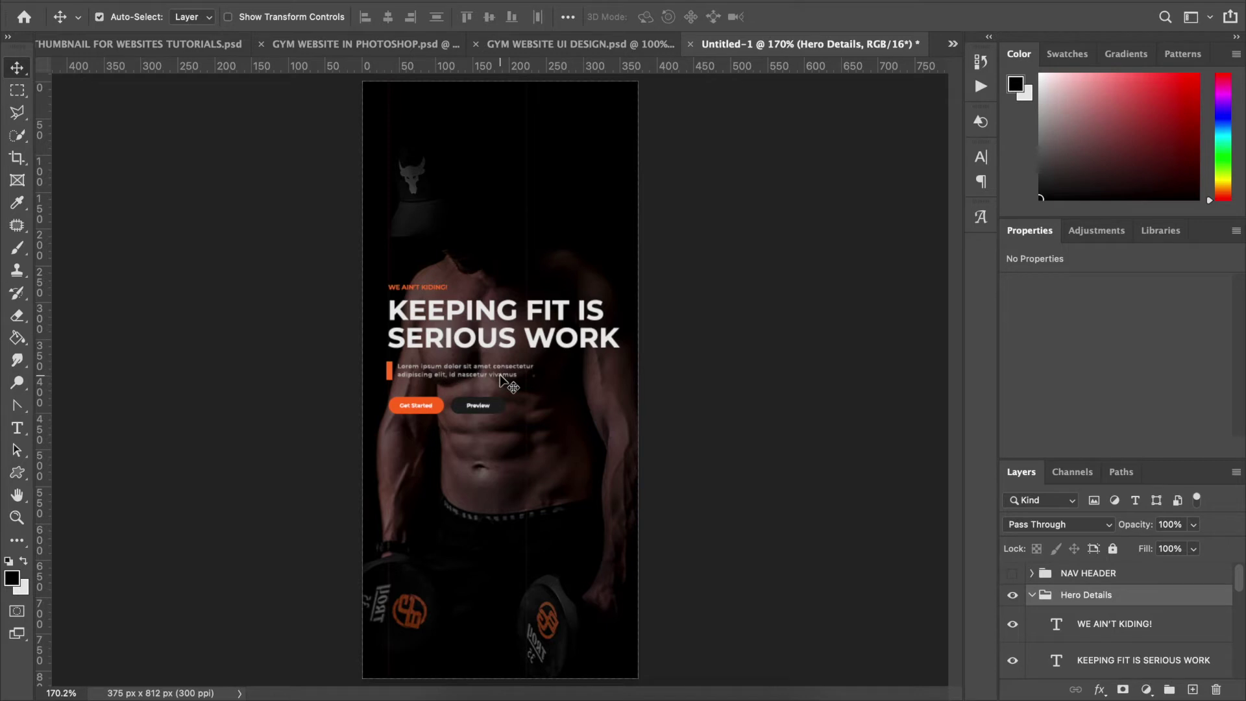
left_click(659, 411)
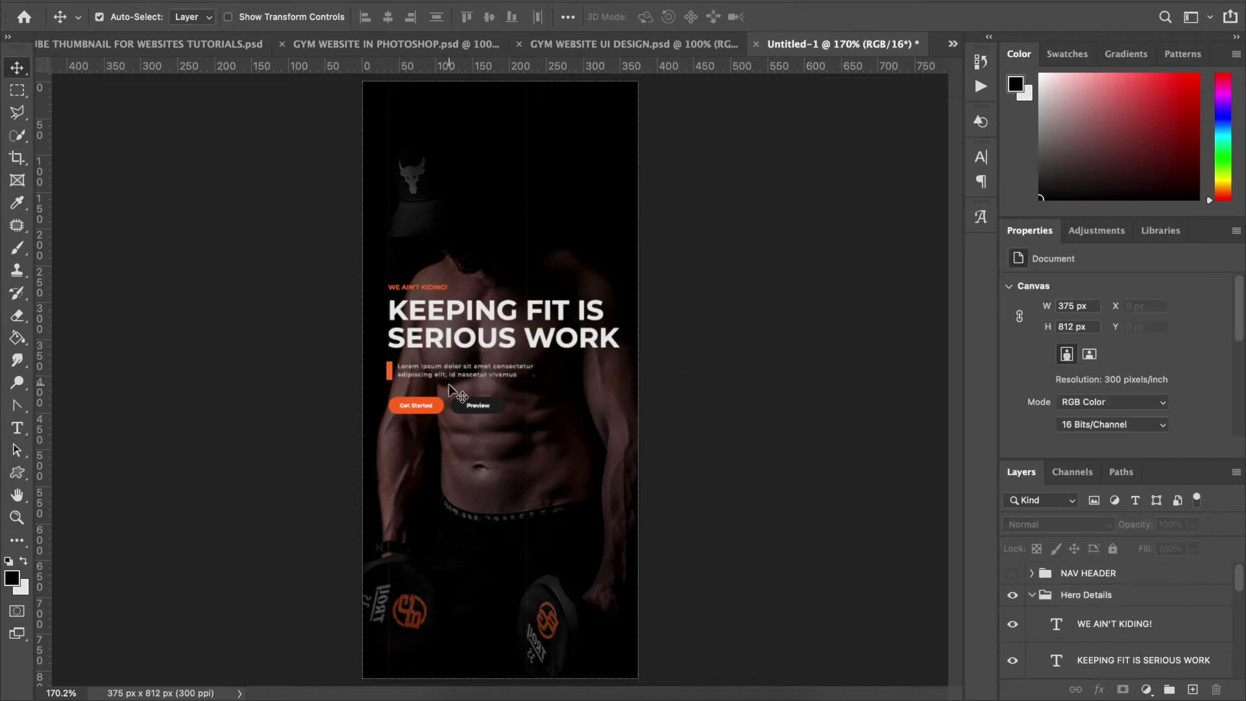
left_click(390, 371)
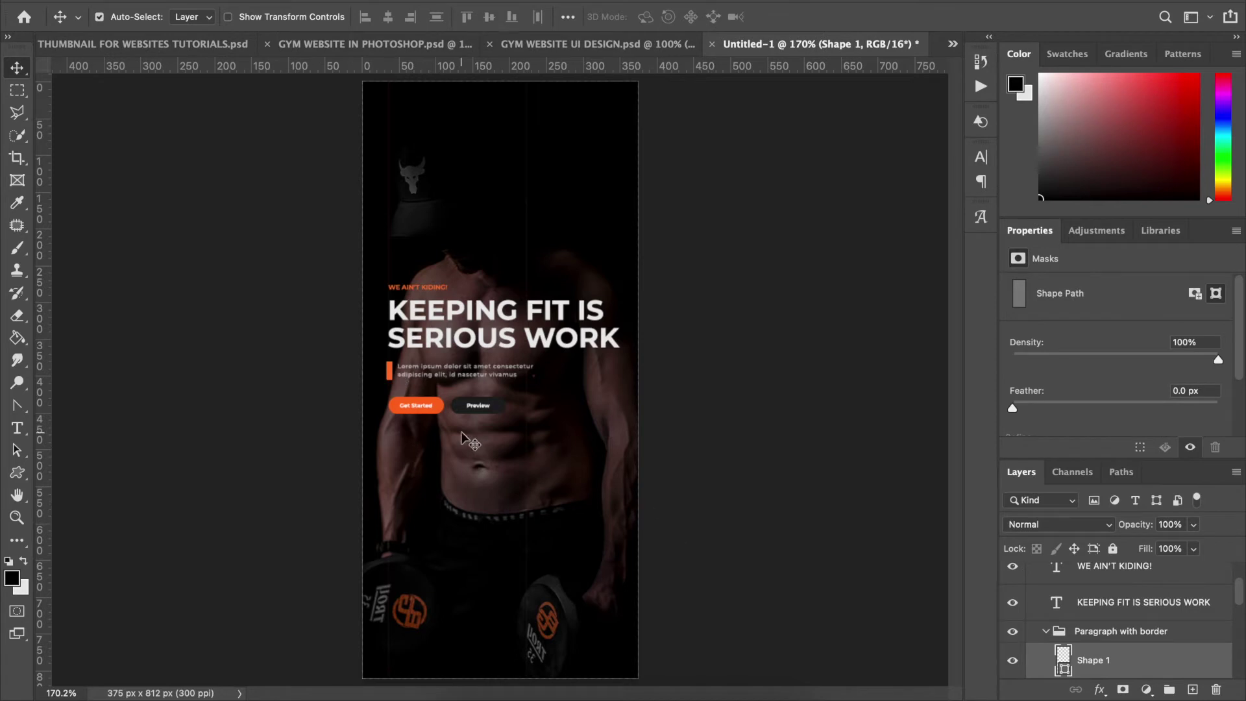
left_click(1012, 668)
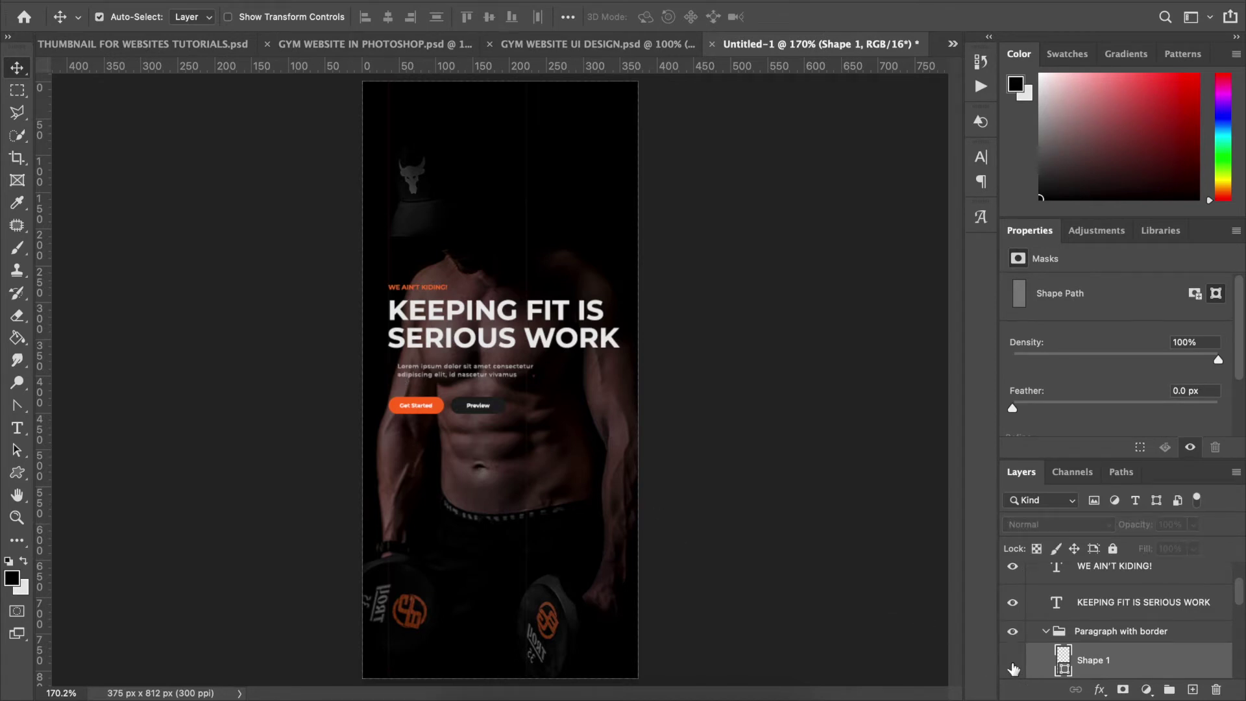
Set the font size of the Lorem ipsum paragraph to 3 pt, trying 4 pt for comparison.
left_click(493, 376)
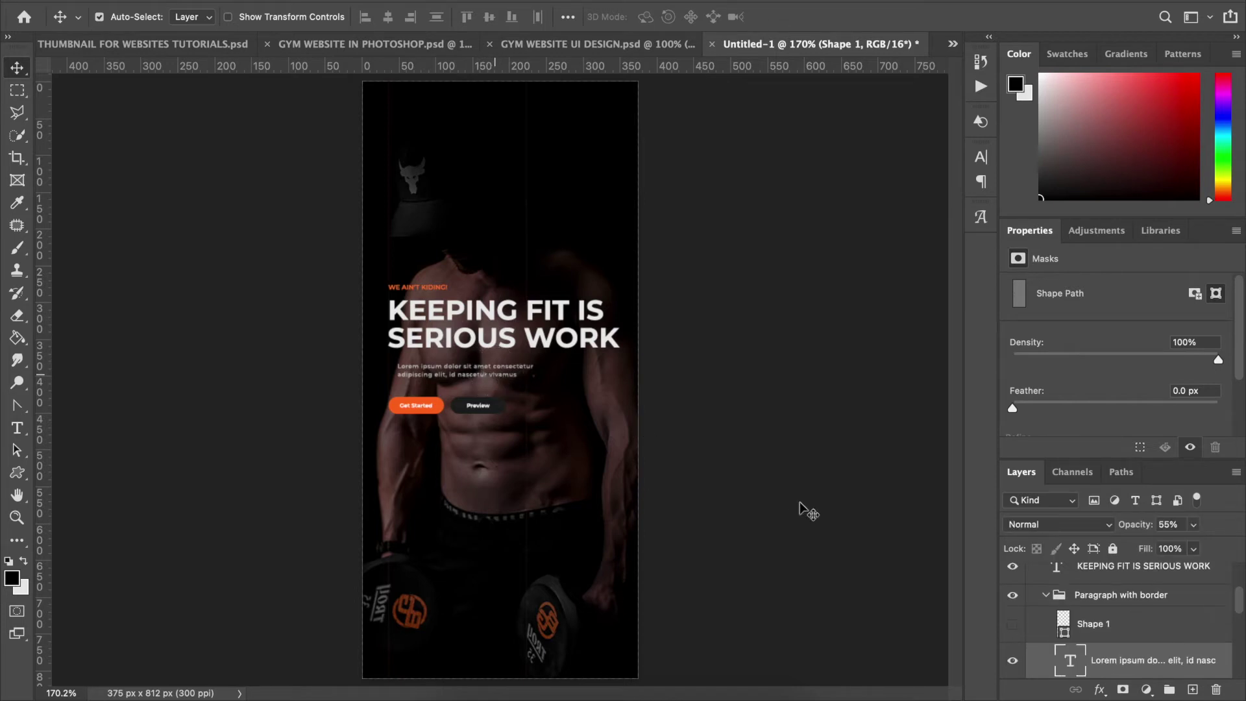
left_click(1117, 668)
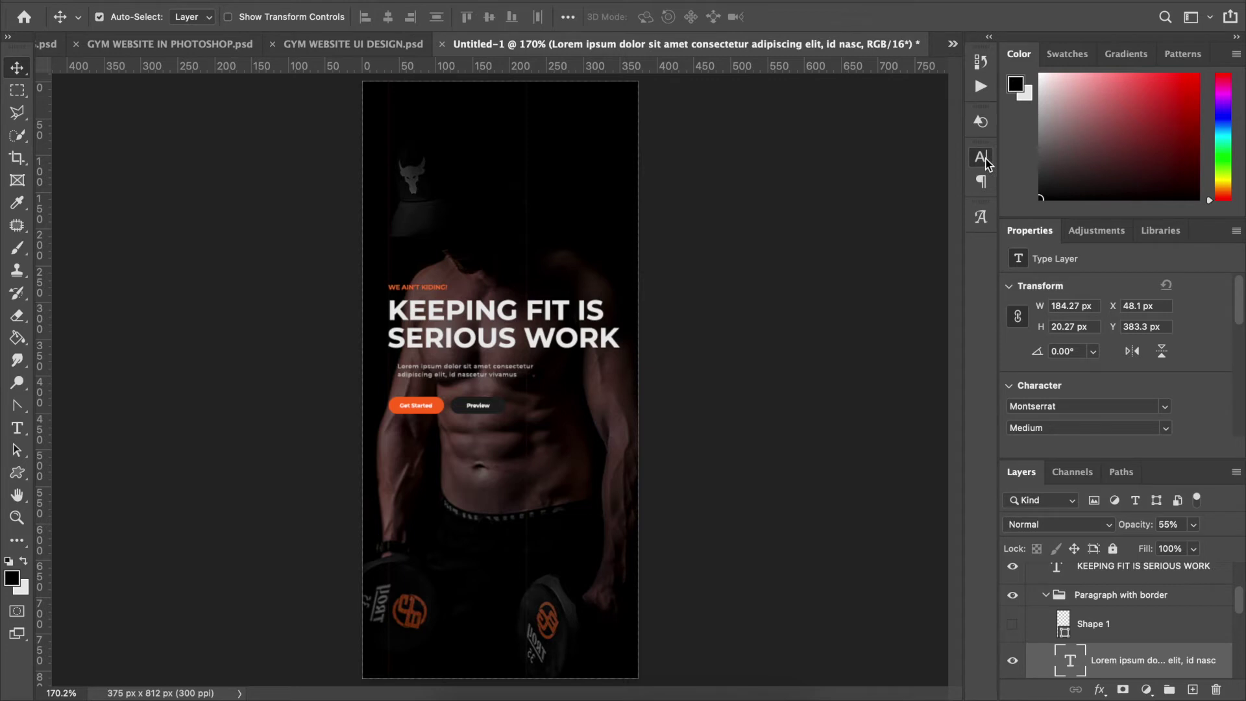
left_click(981, 157)
left_click(806, 203)
type("3")
key("Return")
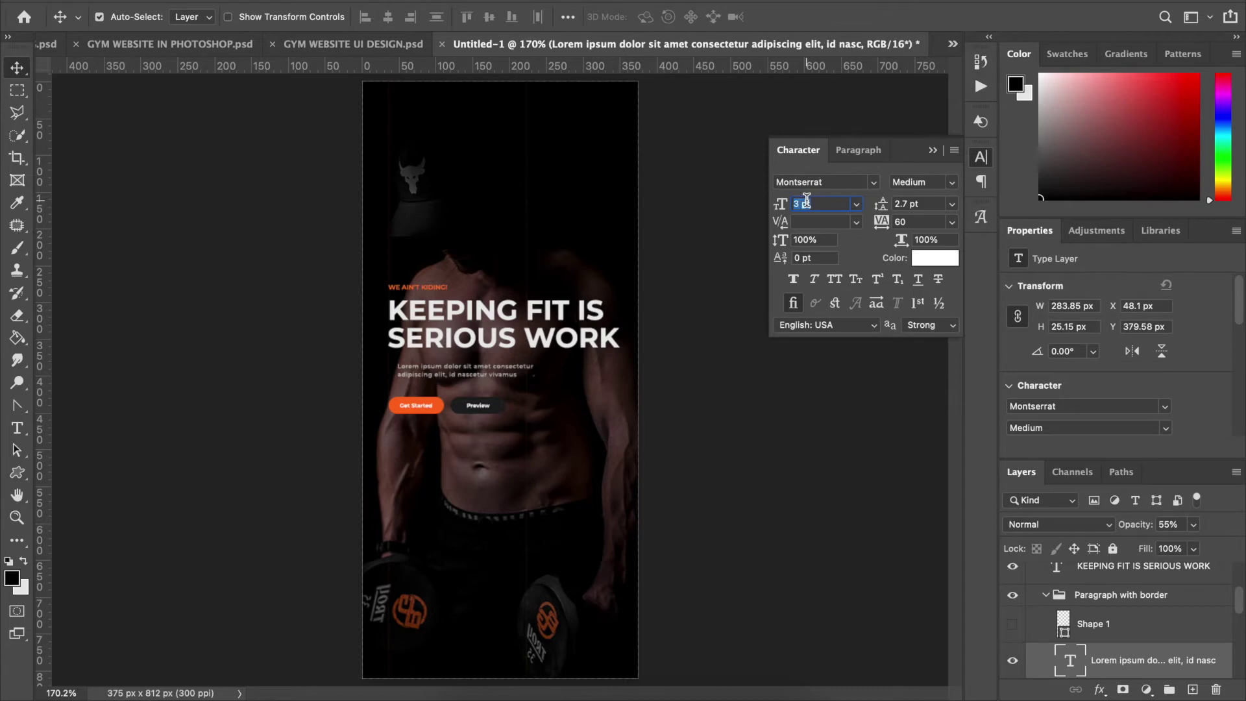
type("4")
key("Return")
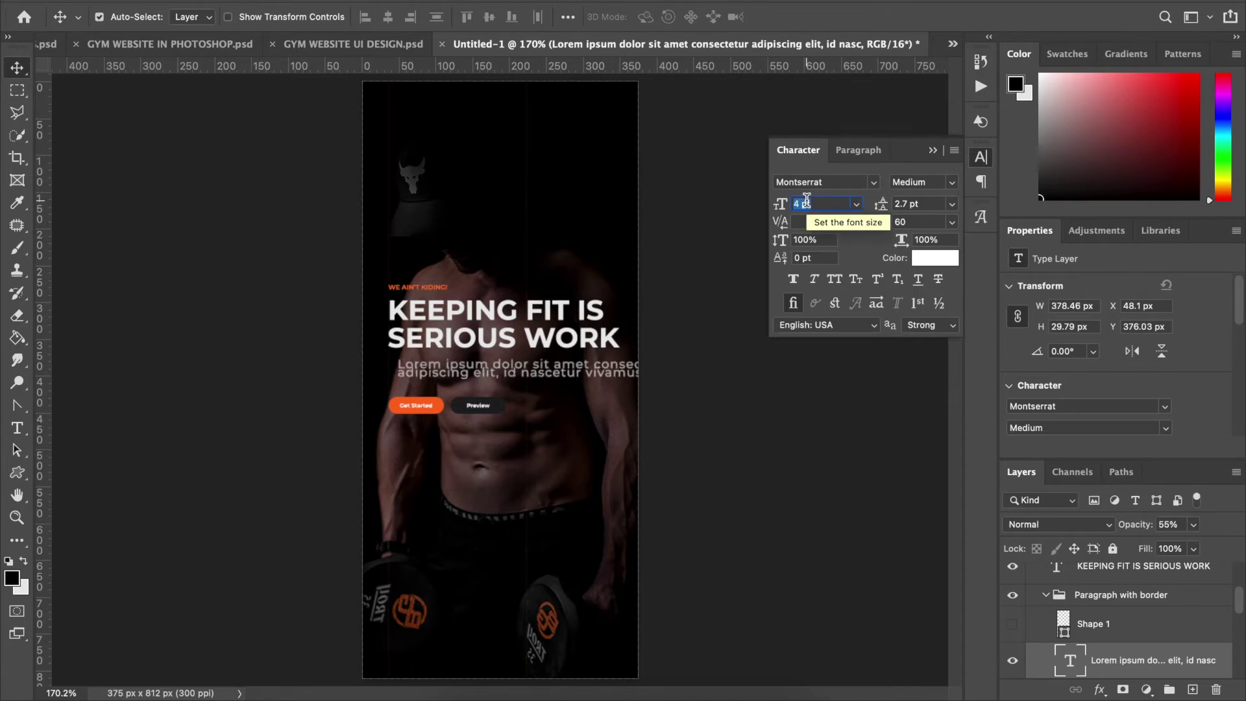
type("3")
key("Return")
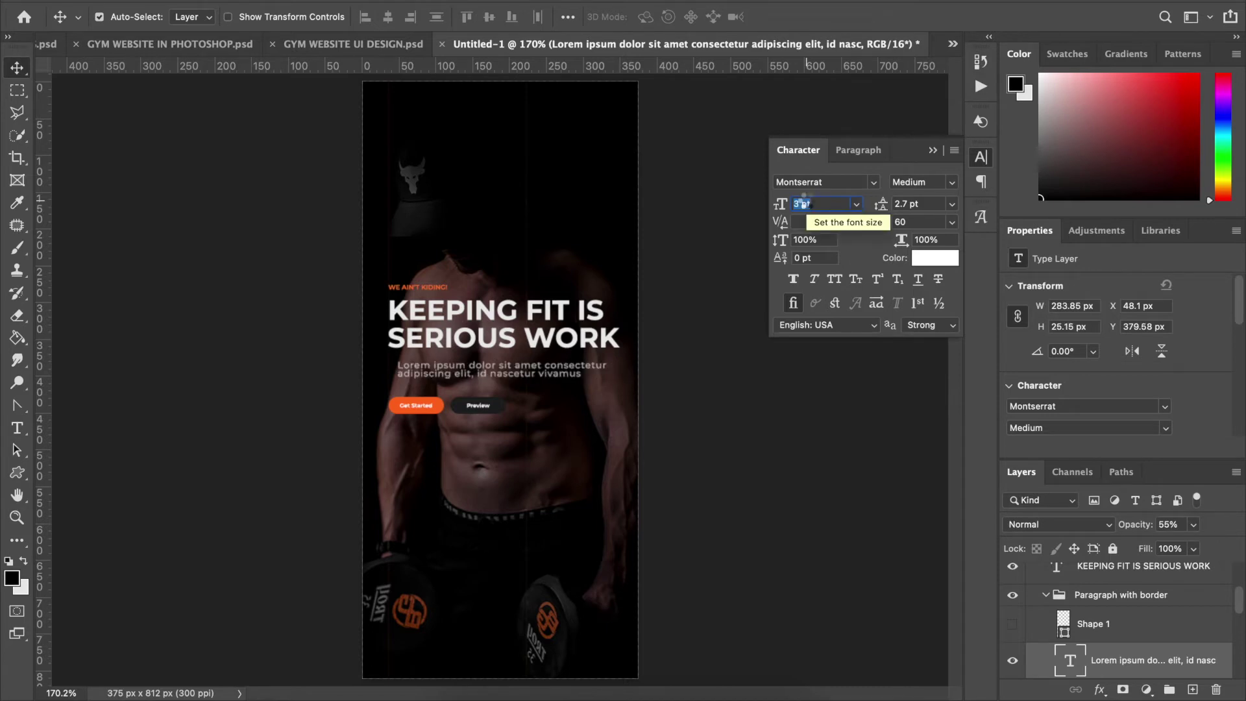
Centre-align the Lorem ipsum paragraph's text and set its leading to 4 pt.
left_click(858, 151)
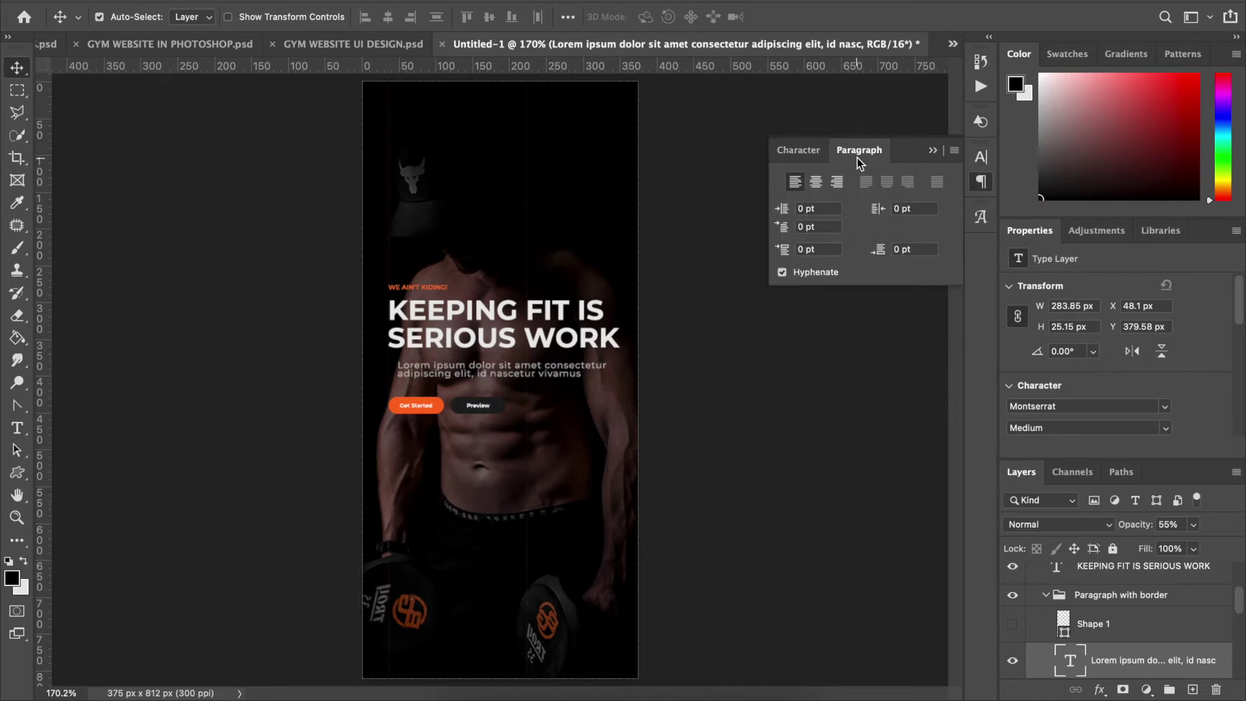
left_click(816, 183)
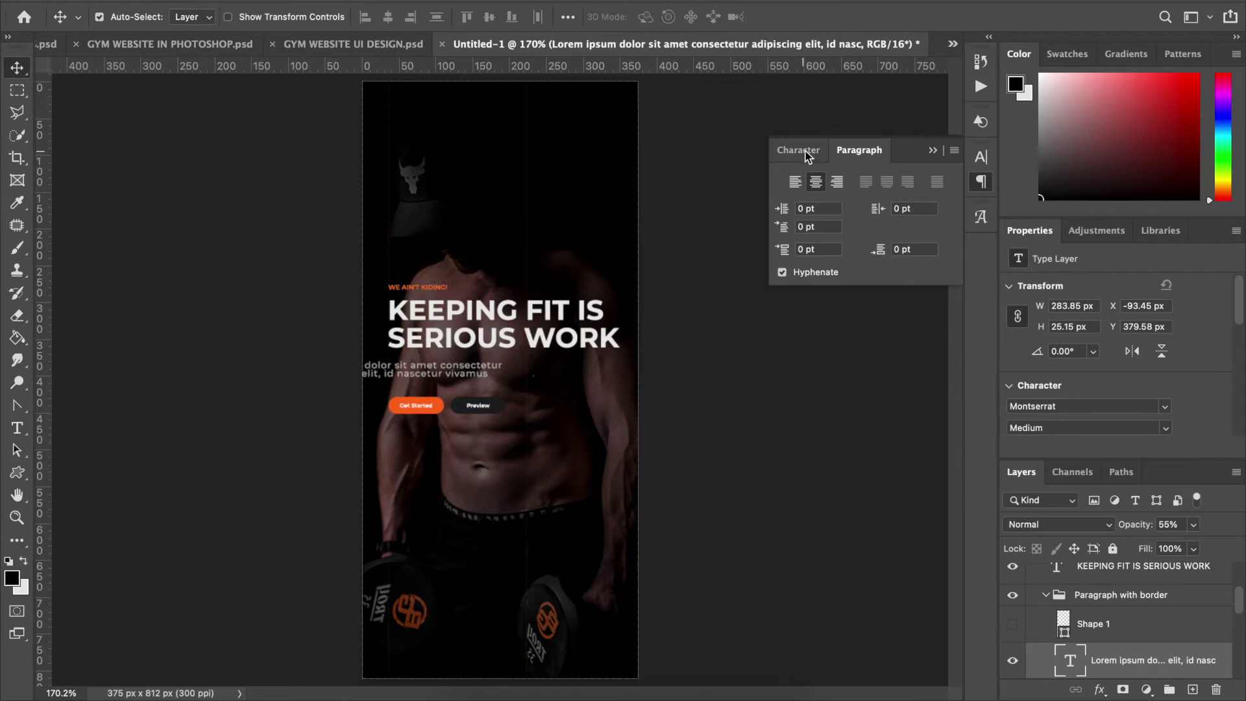
left_click(800, 152)
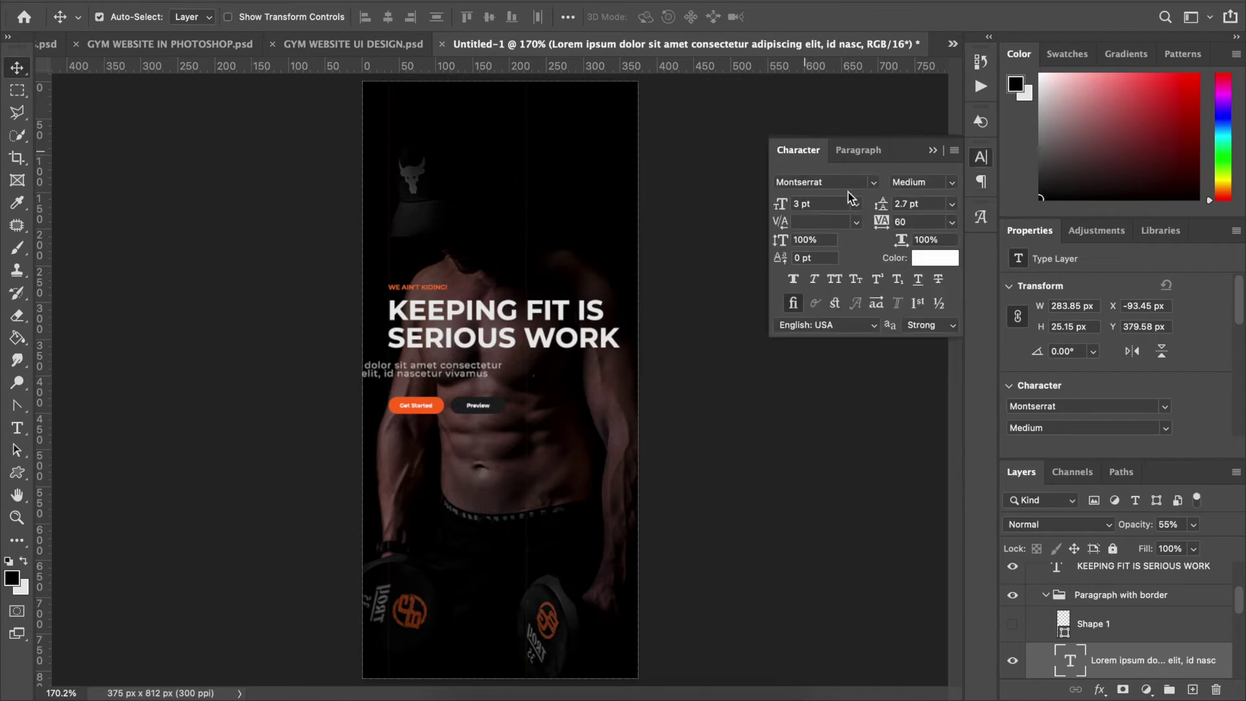
left_click(911, 205)
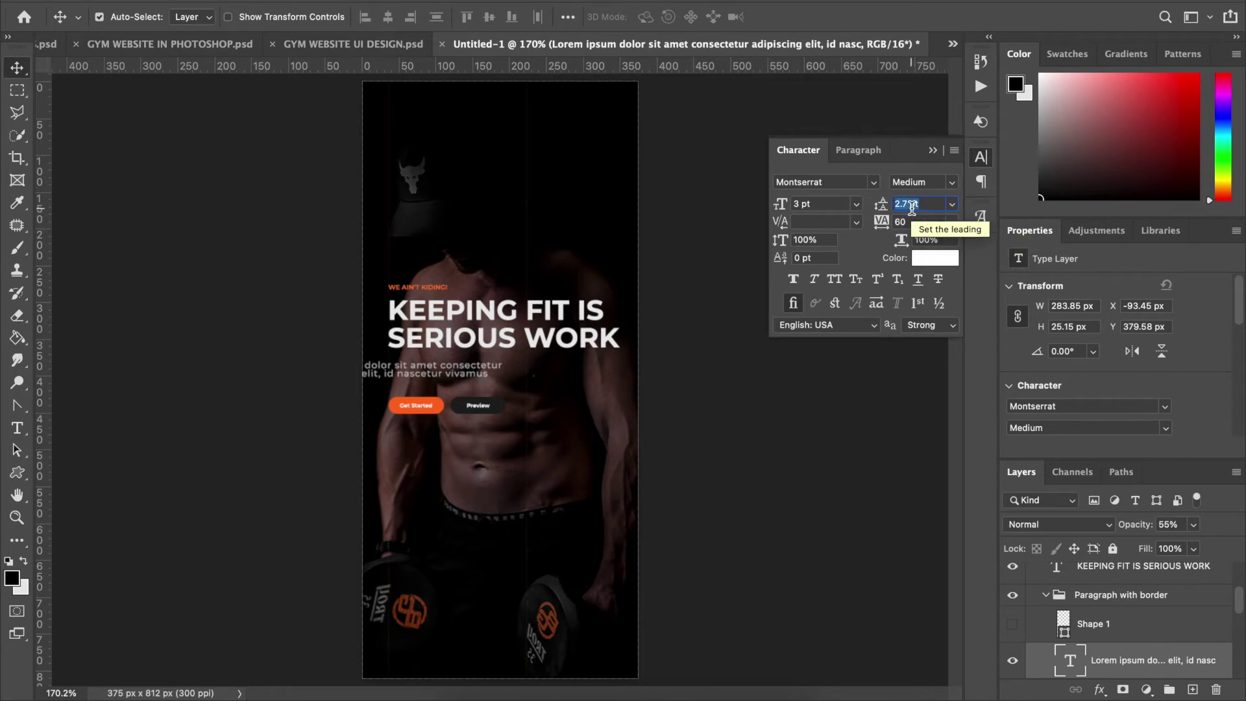
type("3")
key("Return")
key("Up")
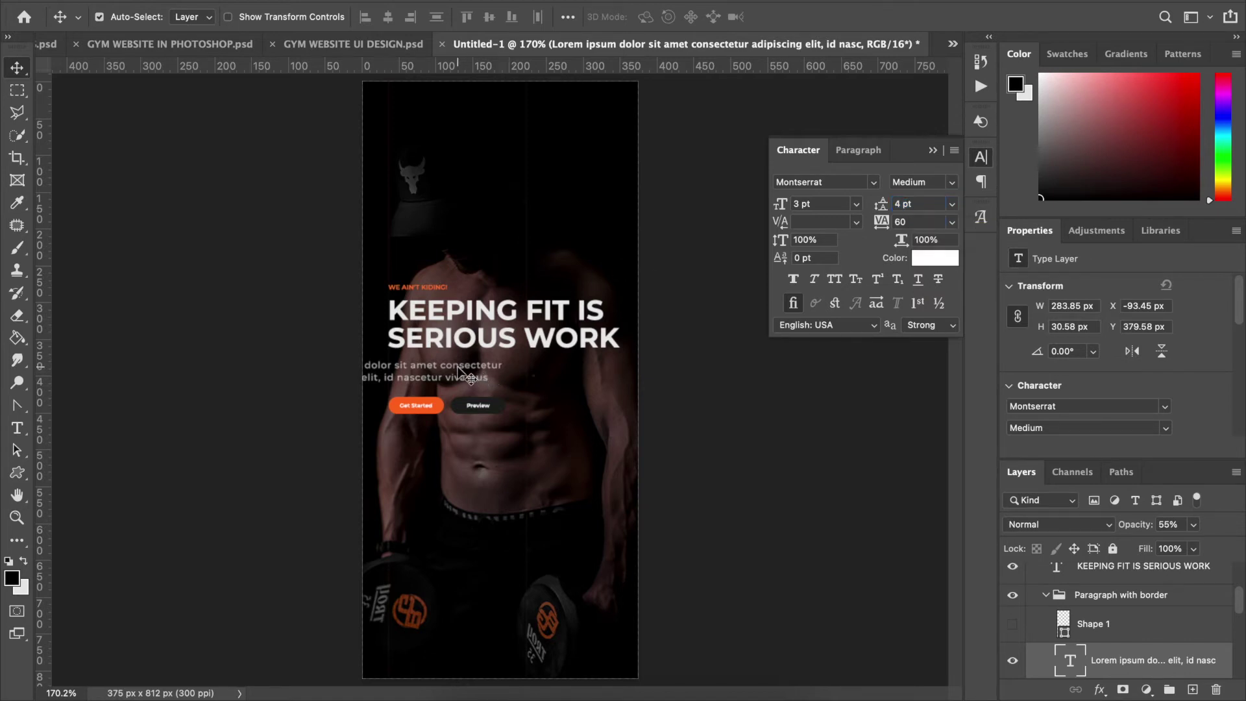
Select the whole canvas, align the Lorem ipsum paragraph to its horizontal centre, and deselect.
key("ctrl")
key("ctrl+a")
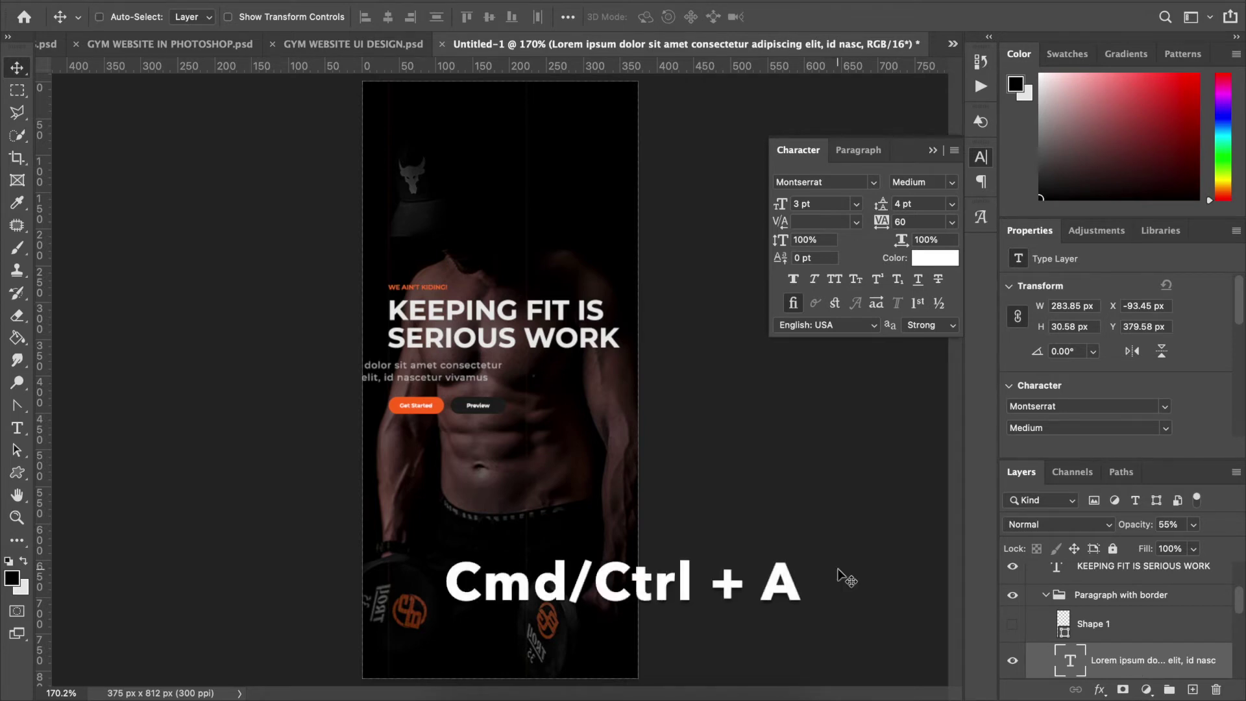
key("ctrl")
key("ctrl+a")
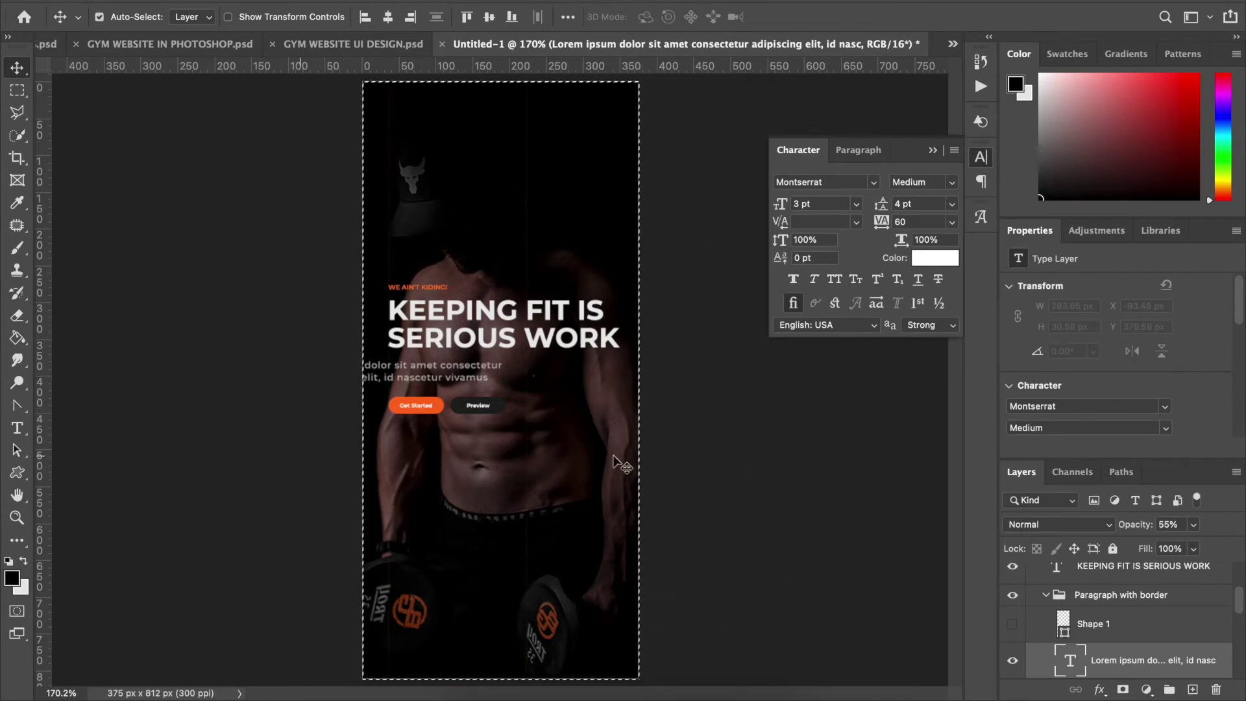
left_click(388, 17)
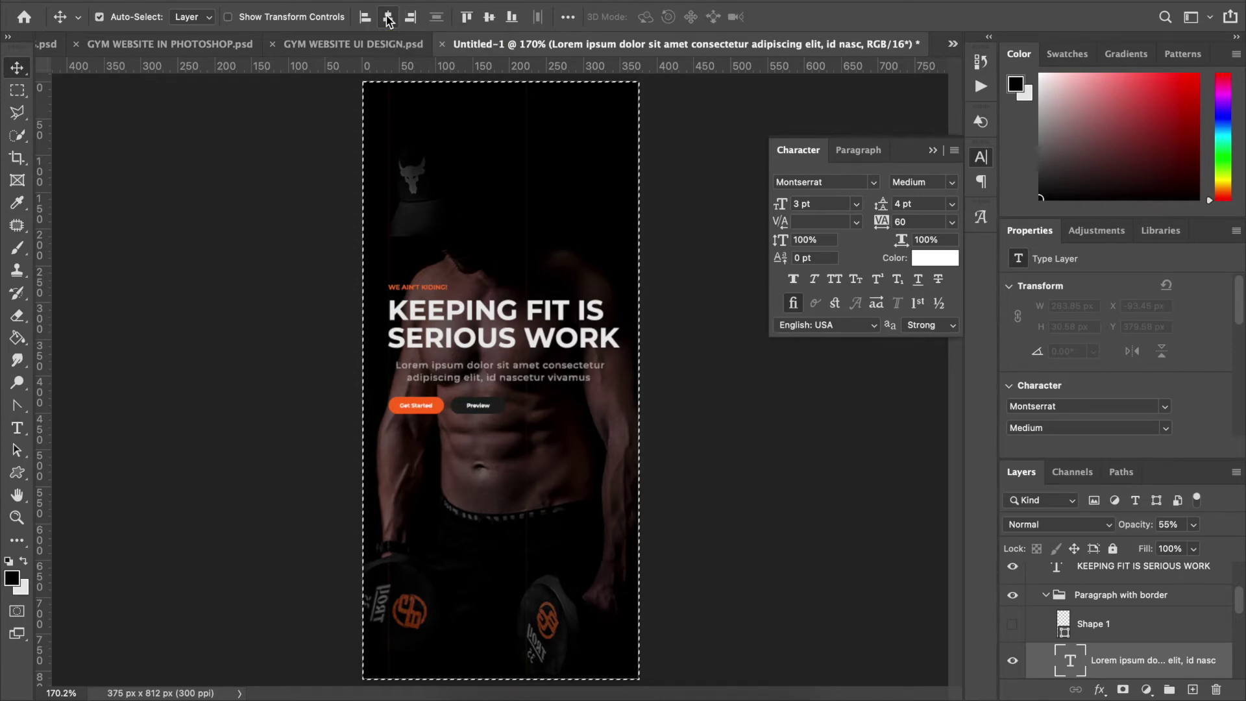
key("super")
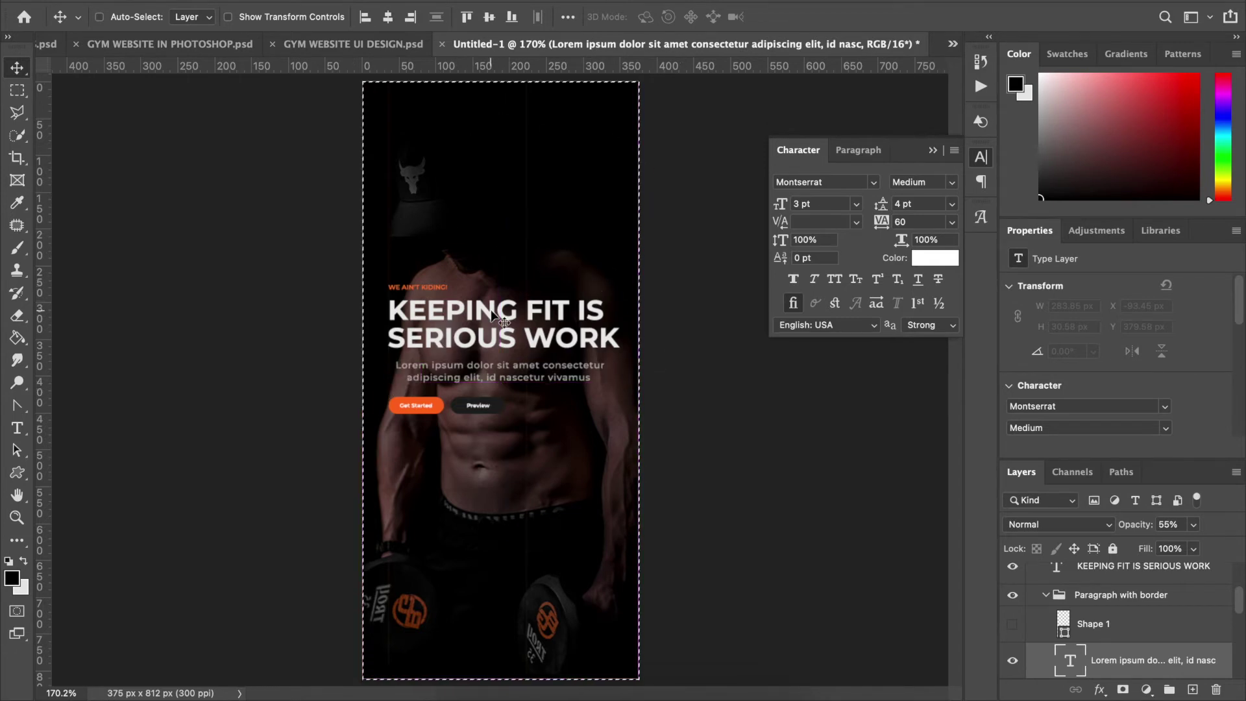
key("super")
key("super+d")
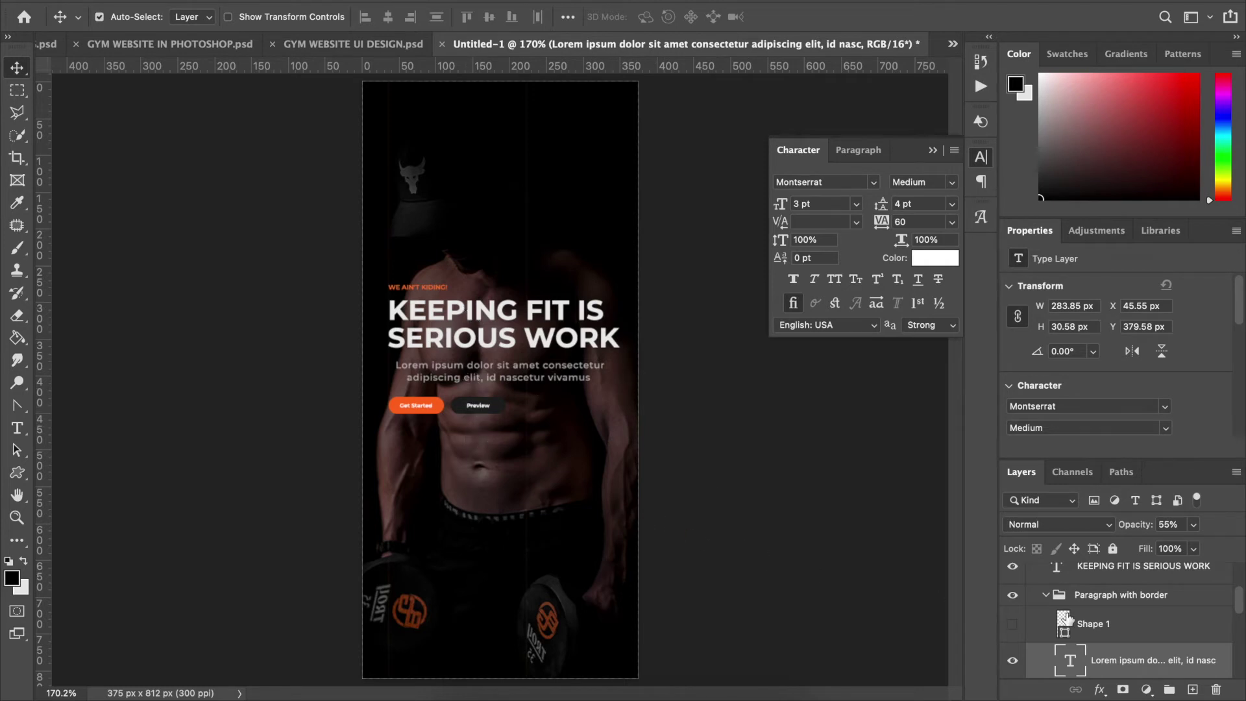
Lock Layer 0 together with the ALL MODELS USED and Stripes groups.
scroll(1051, 613, "down", 5)
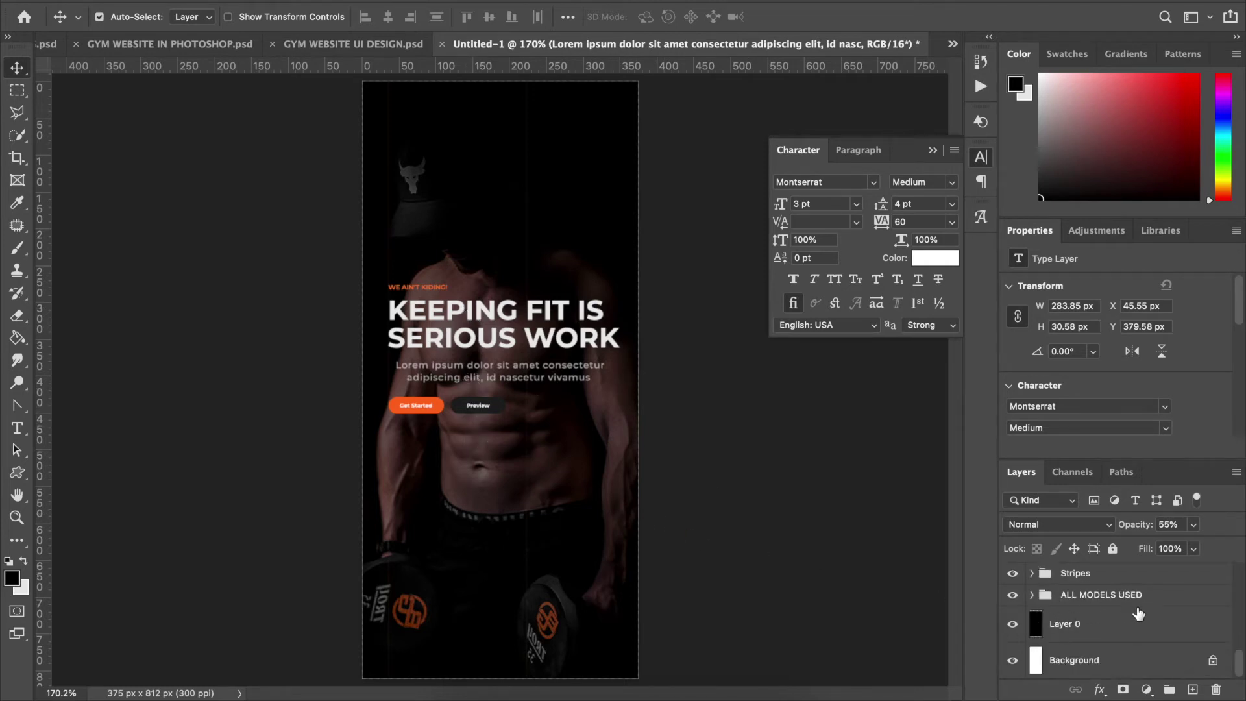
scroll(1152, 624, "up", 1)
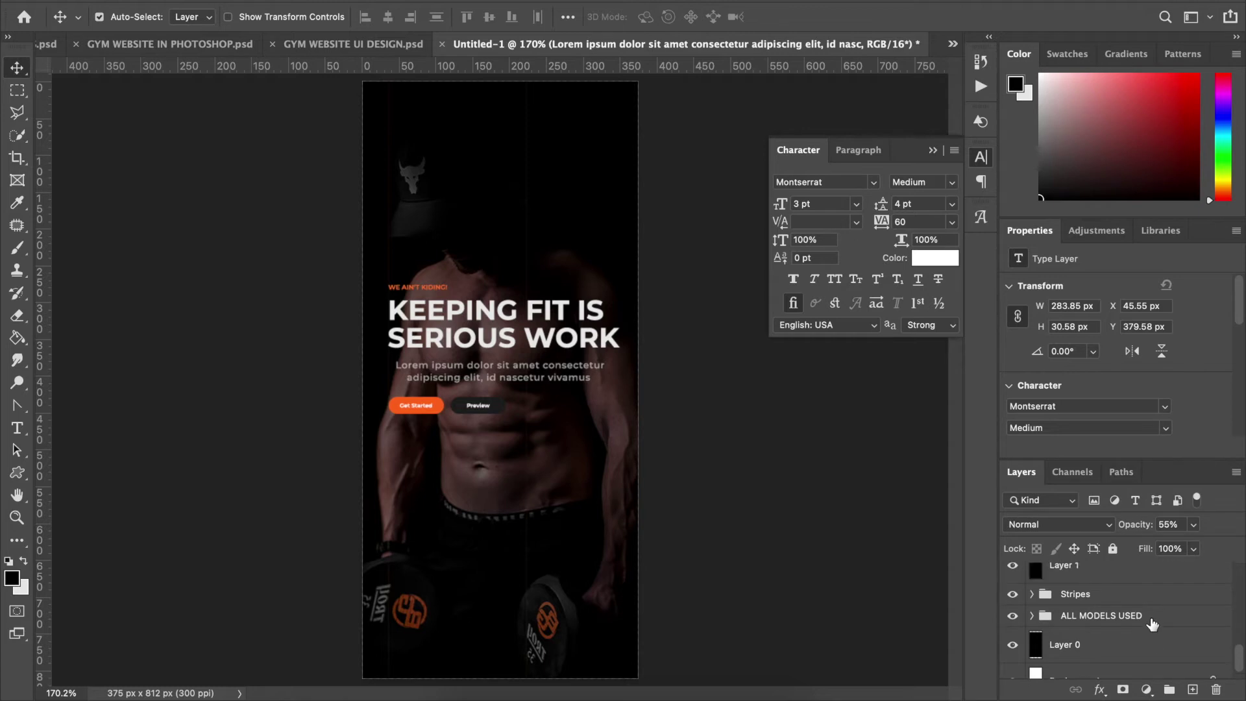
left_click(1111, 653)
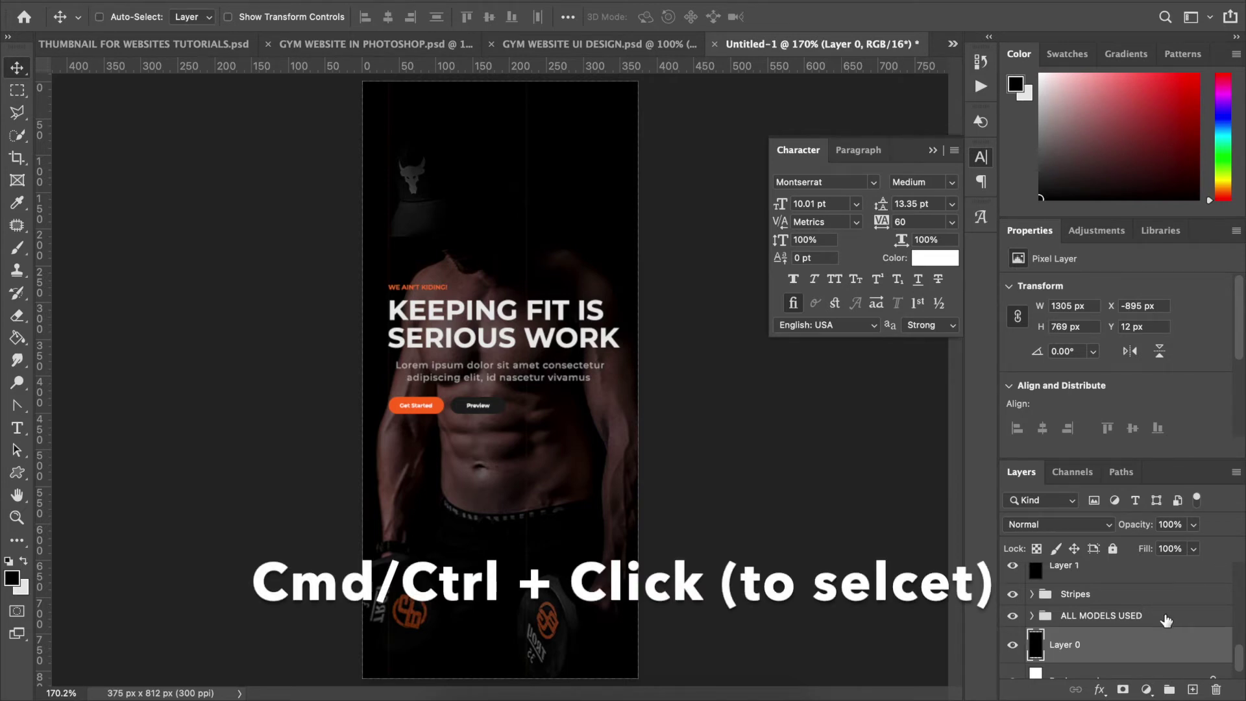
left_click(1129, 617, "ctrl")
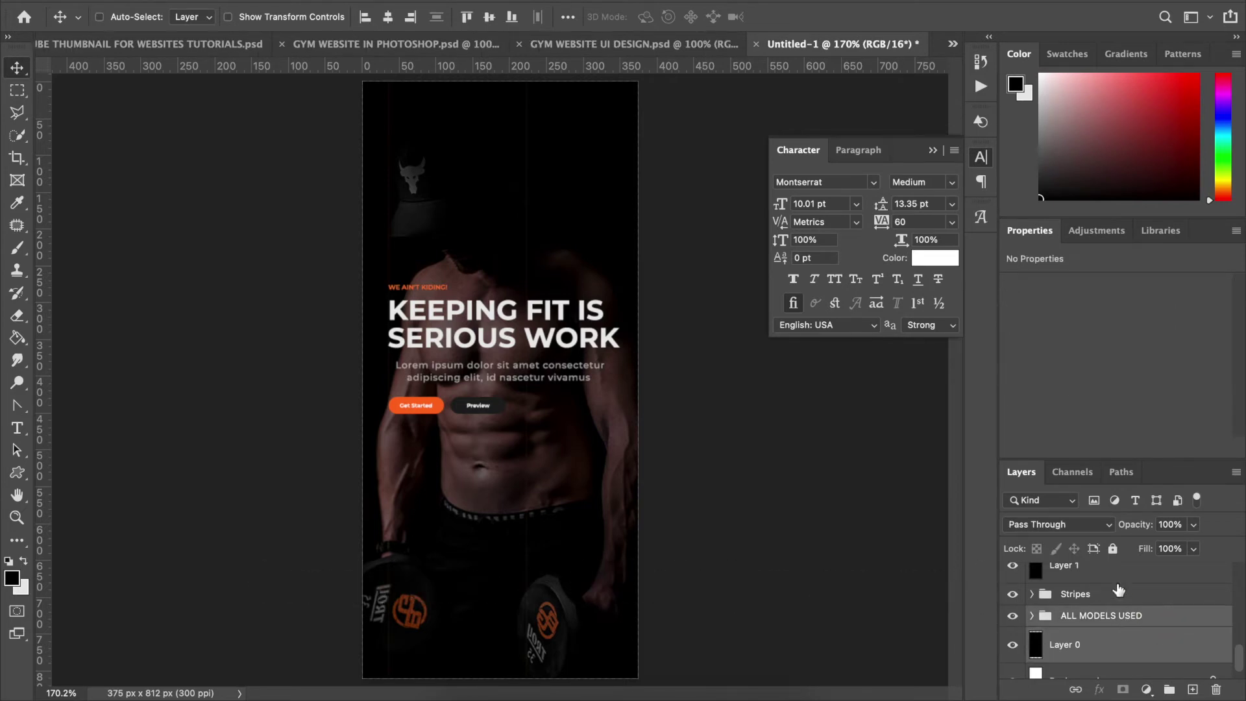
left_click(1122, 596, "ctrl")
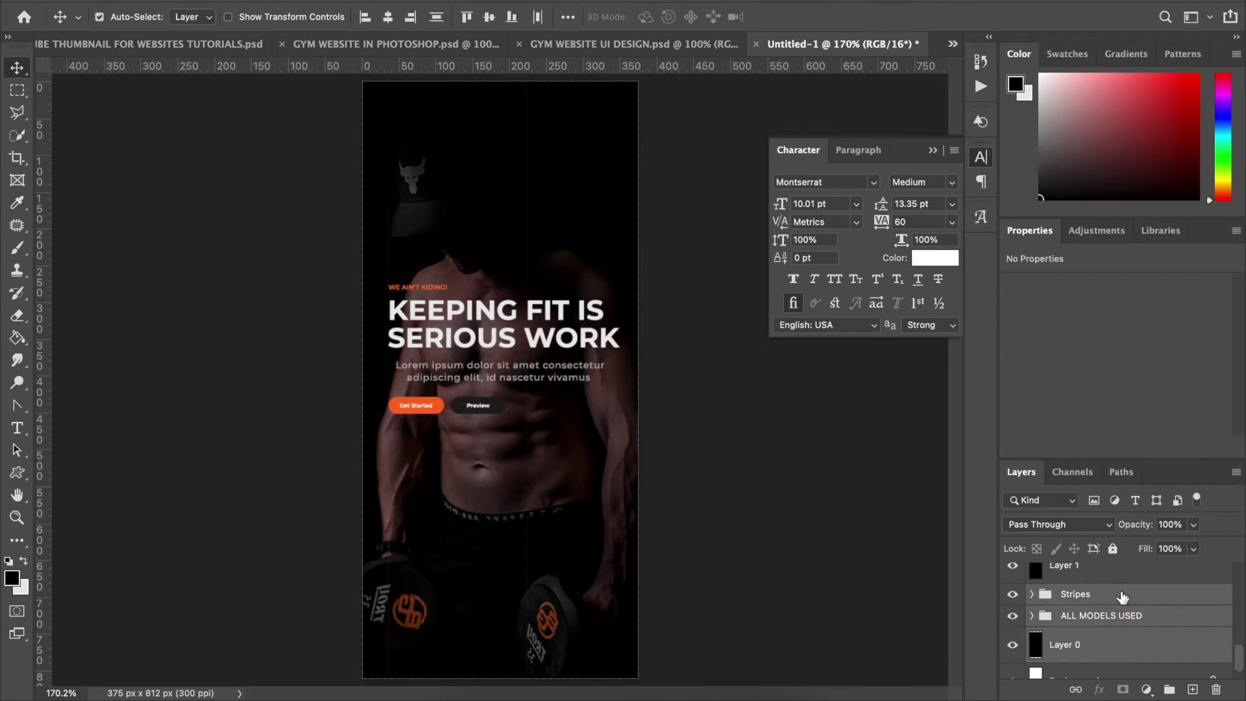
left_click(1114, 550)
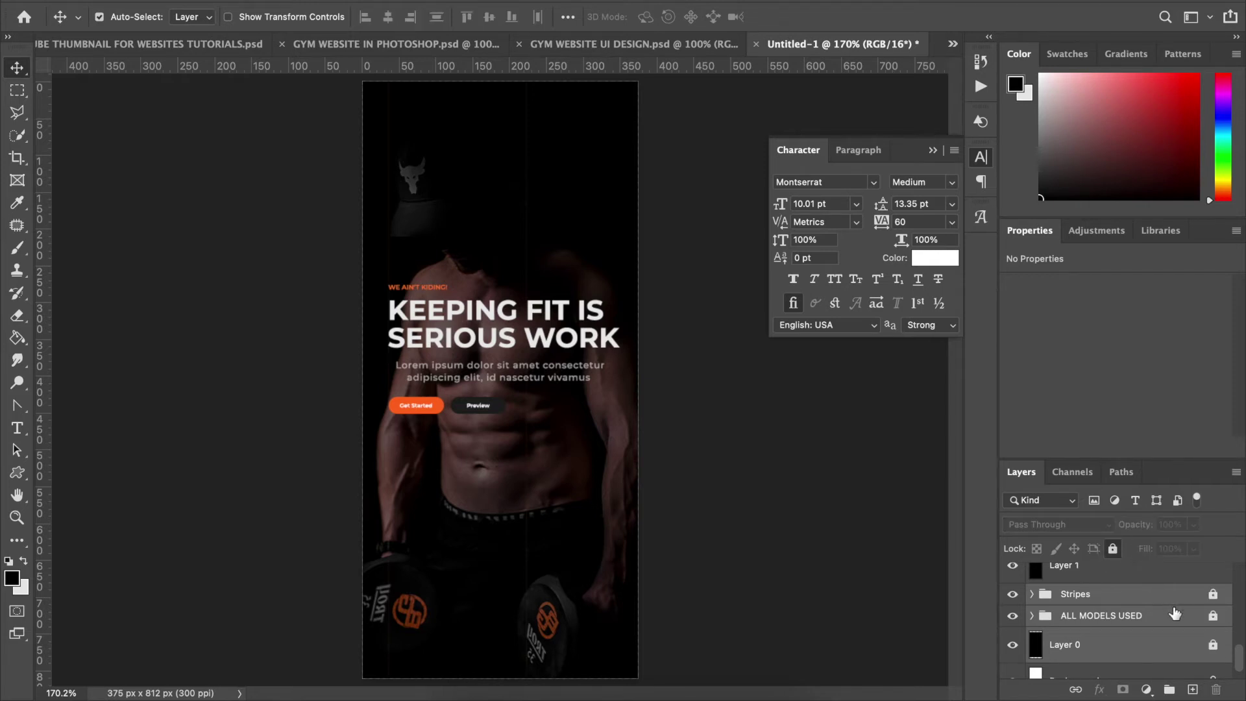
Undo the accidental move of Layer 1 and lock the layer.
left_click_drag(552, 531, 539, 469)
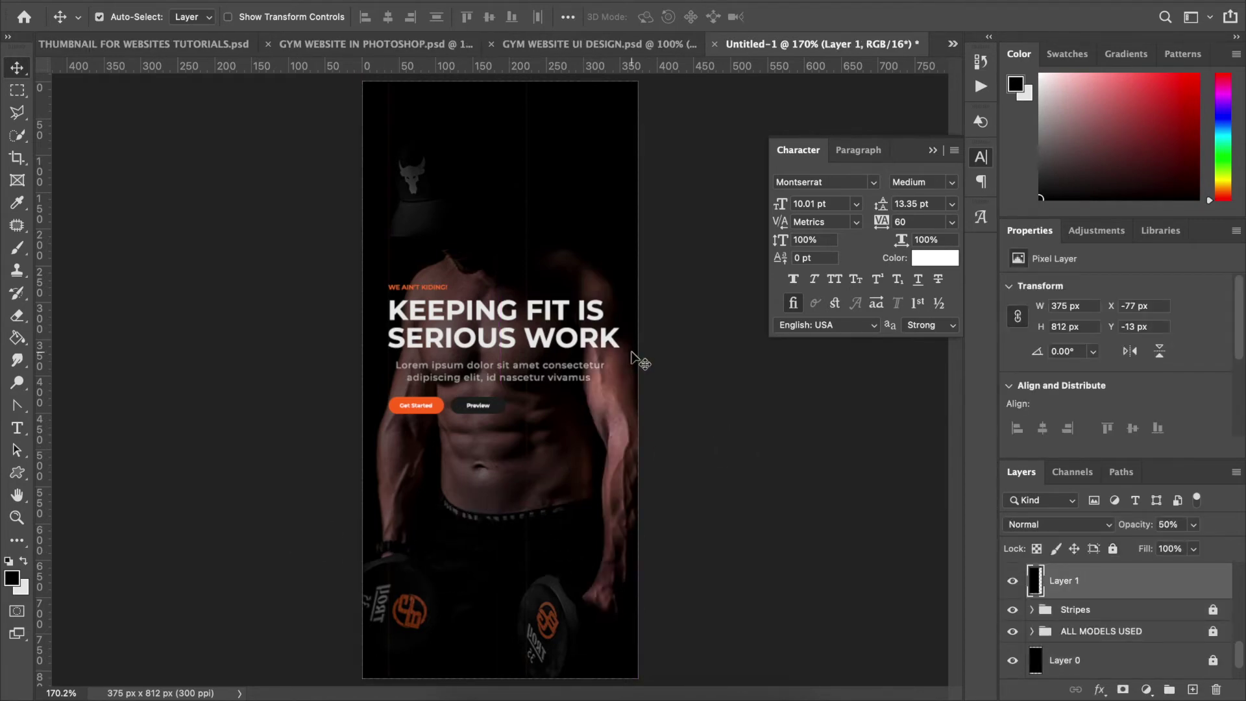
key("super")
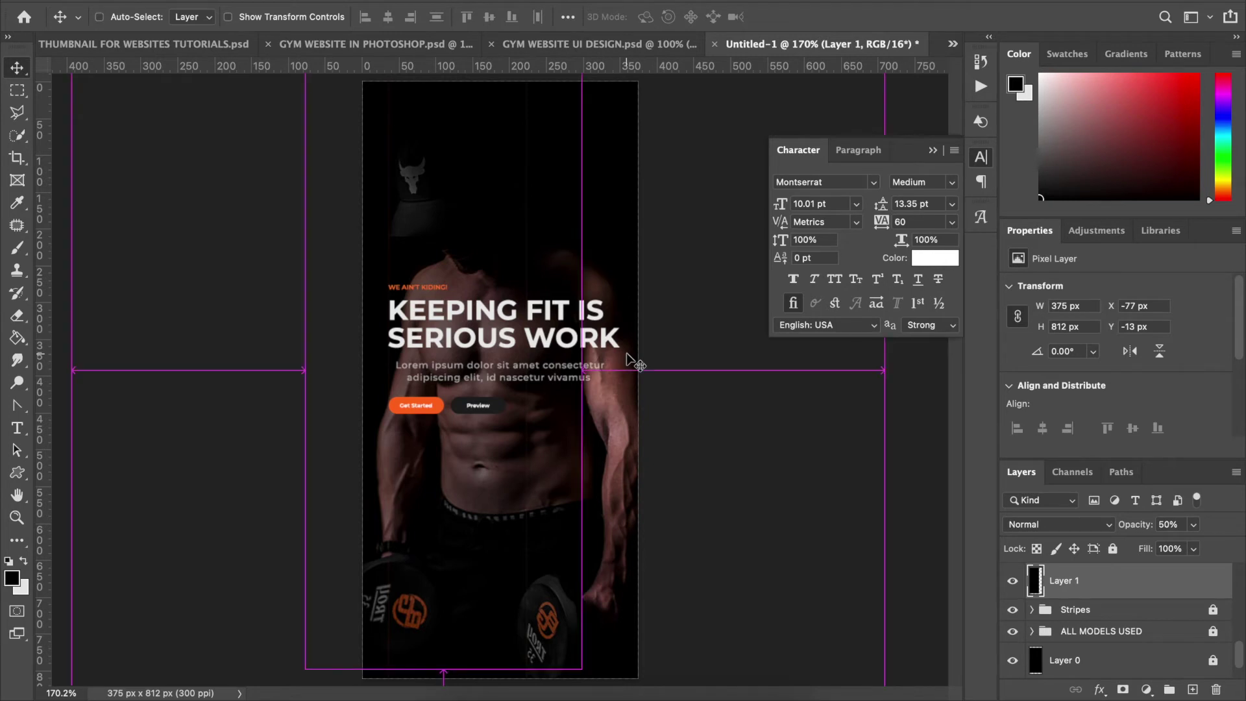
key("super+z")
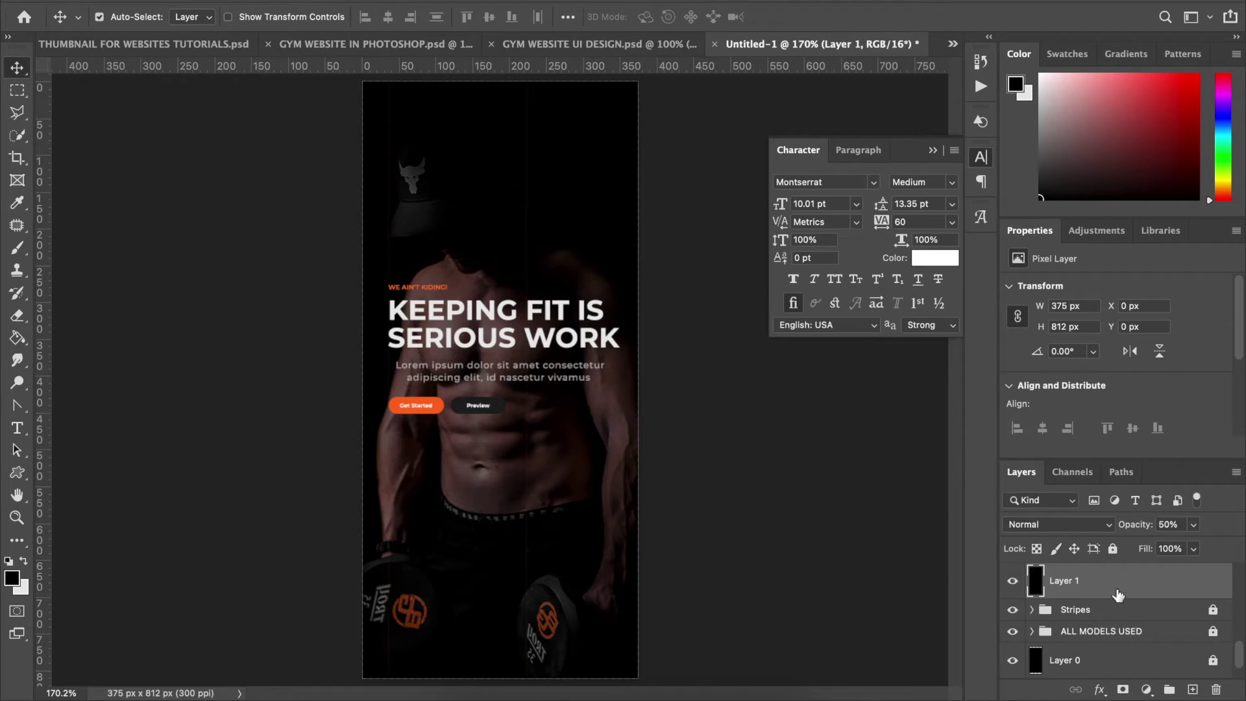
left_click(1113, 549)
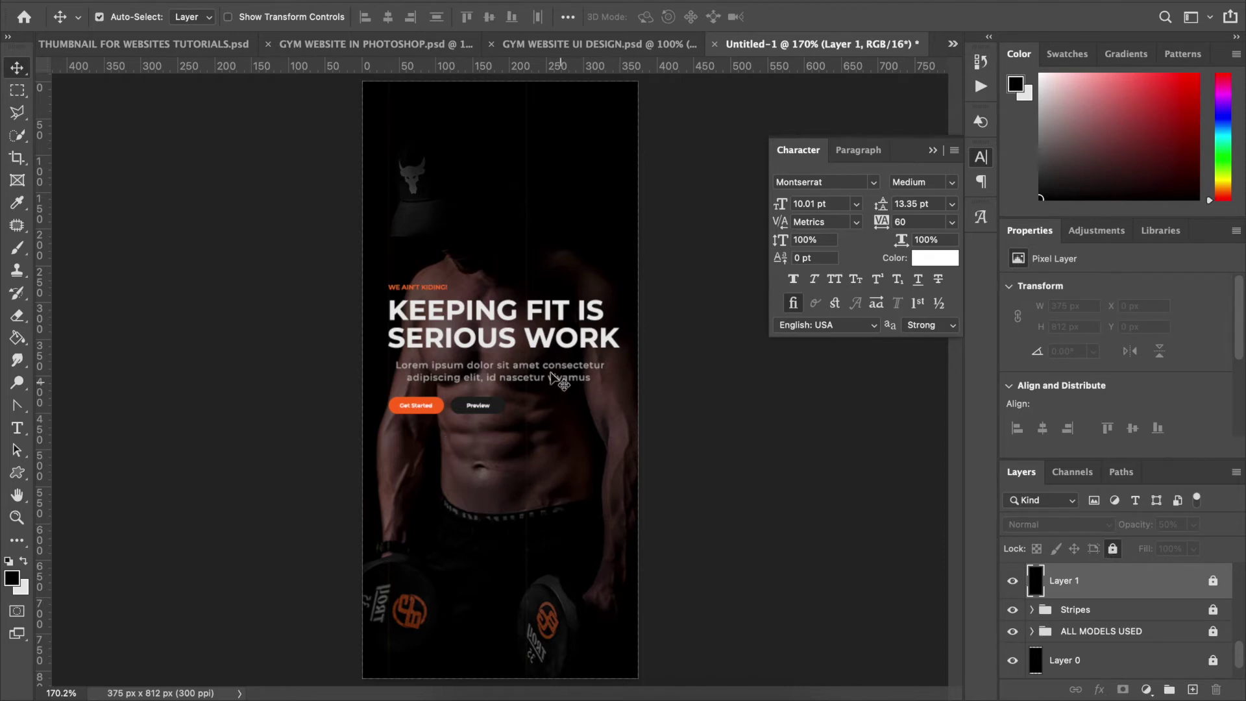
Set the font size of the WE AIN'T KIDING! text to 3.5 pt, trying 3 pt and 4 pt for comparison.
left_click(433, 291)
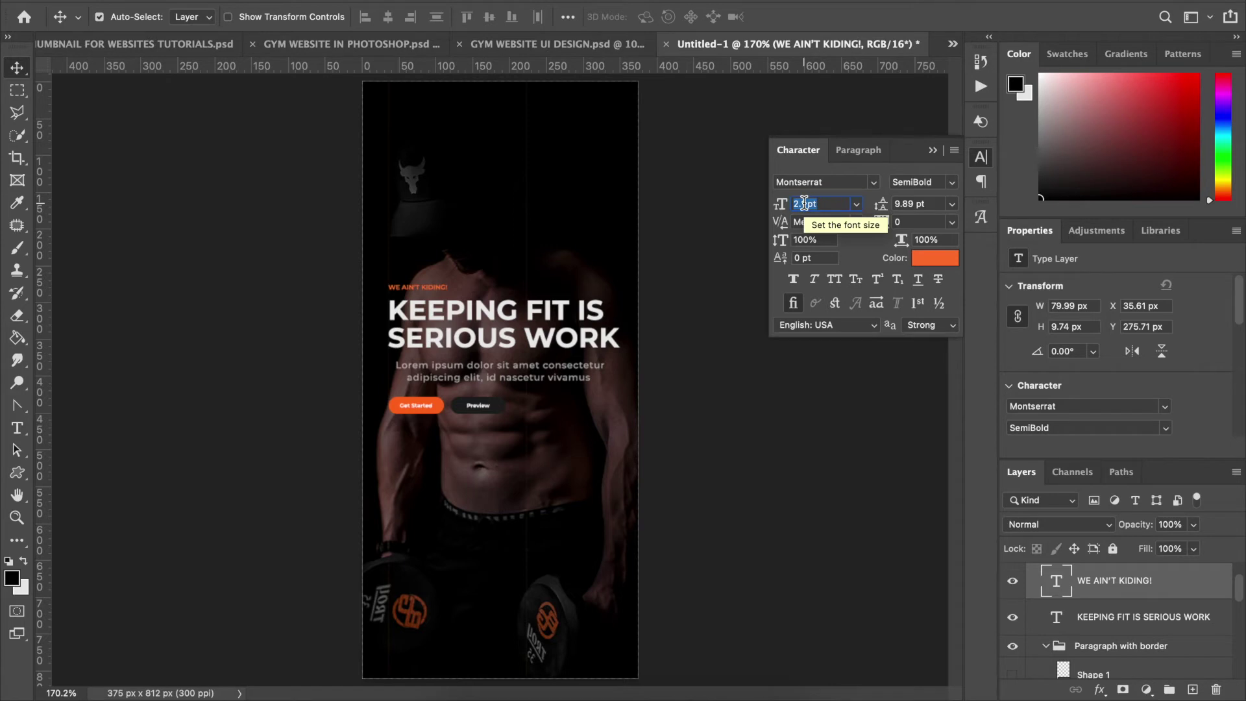
type("3")
key("Return")
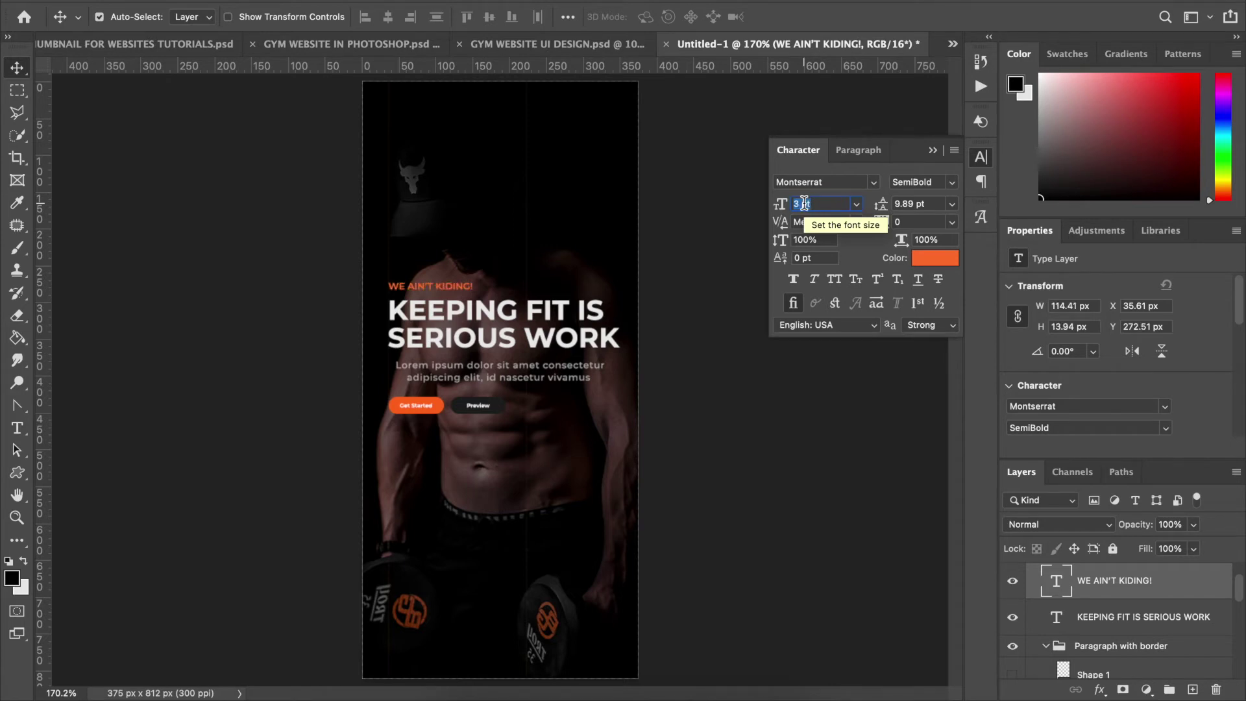
type("4")
key("Return")
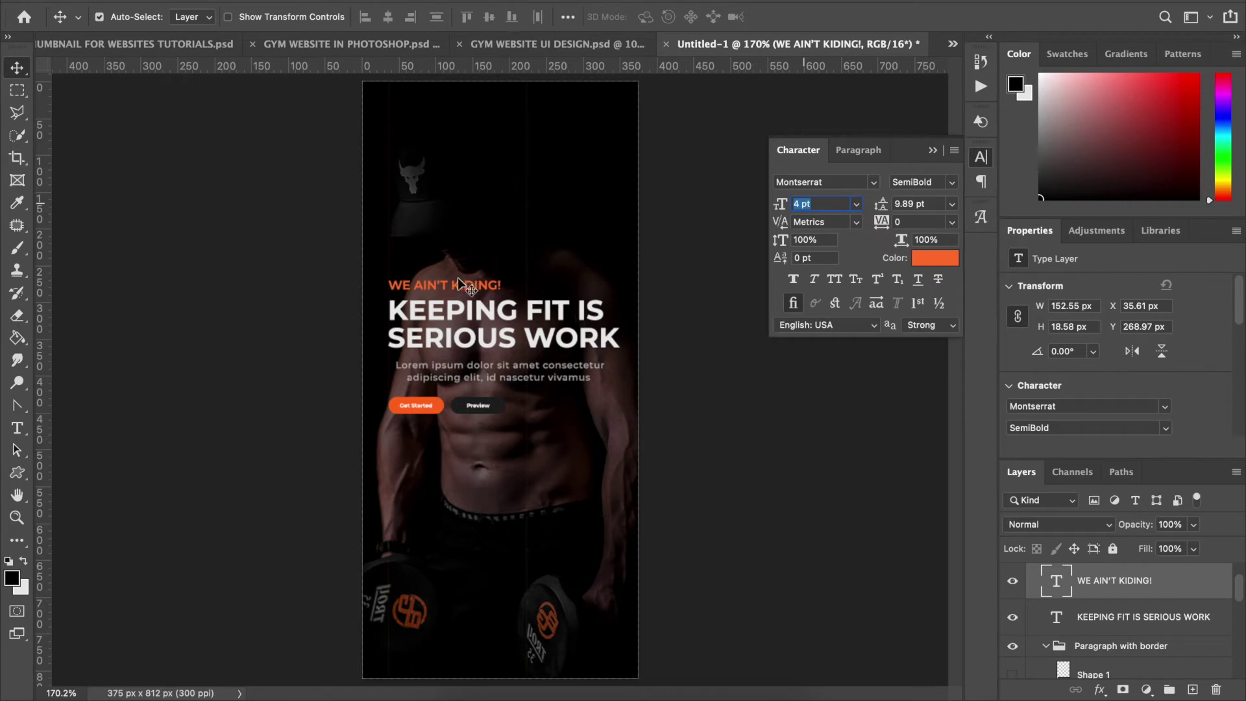
type("3.5")
key("Return")
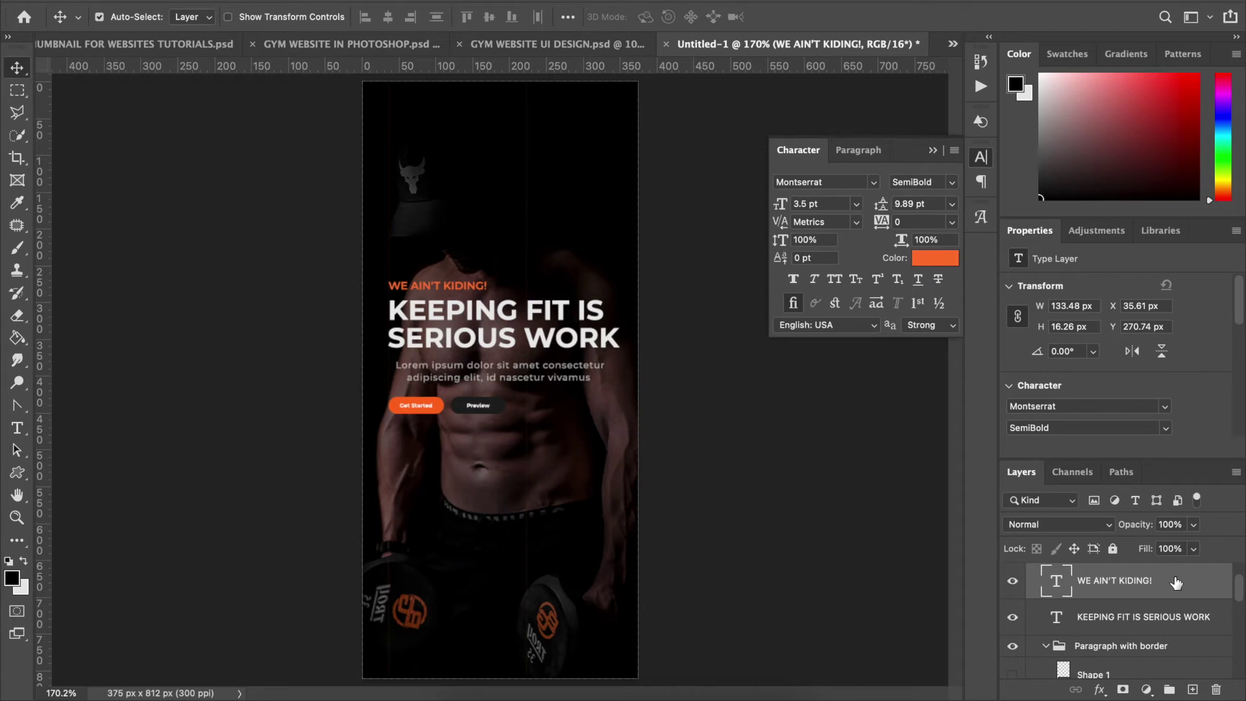
Select the whole canvas, align the WE AIN'T KIDING! text to its horizontal centre, and deselect.
key("ctrl+a")
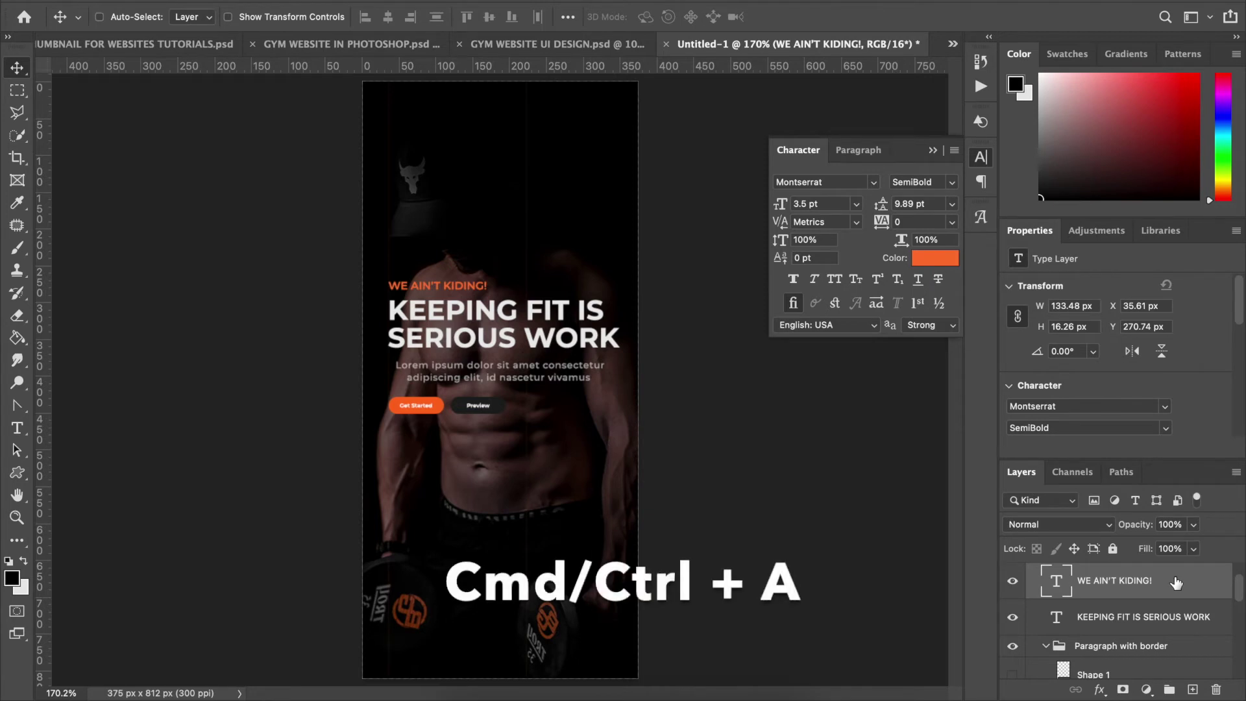
key("ctrl+a")
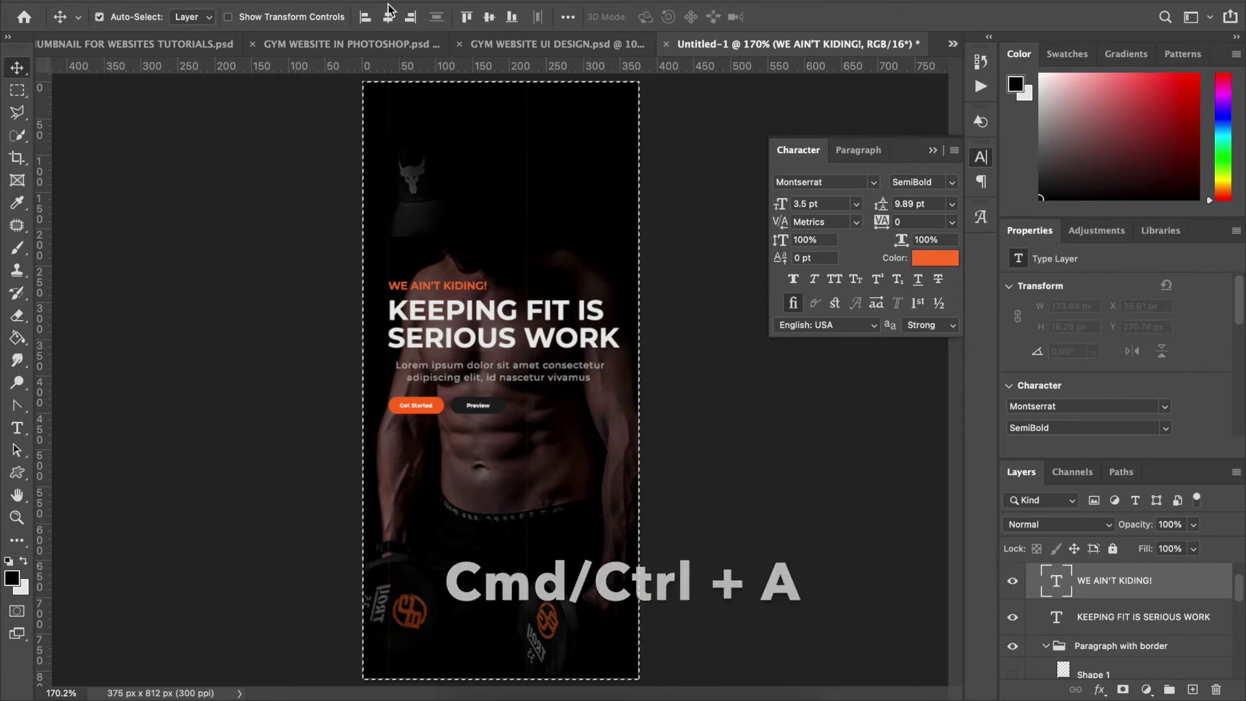
left_click(388, 19)
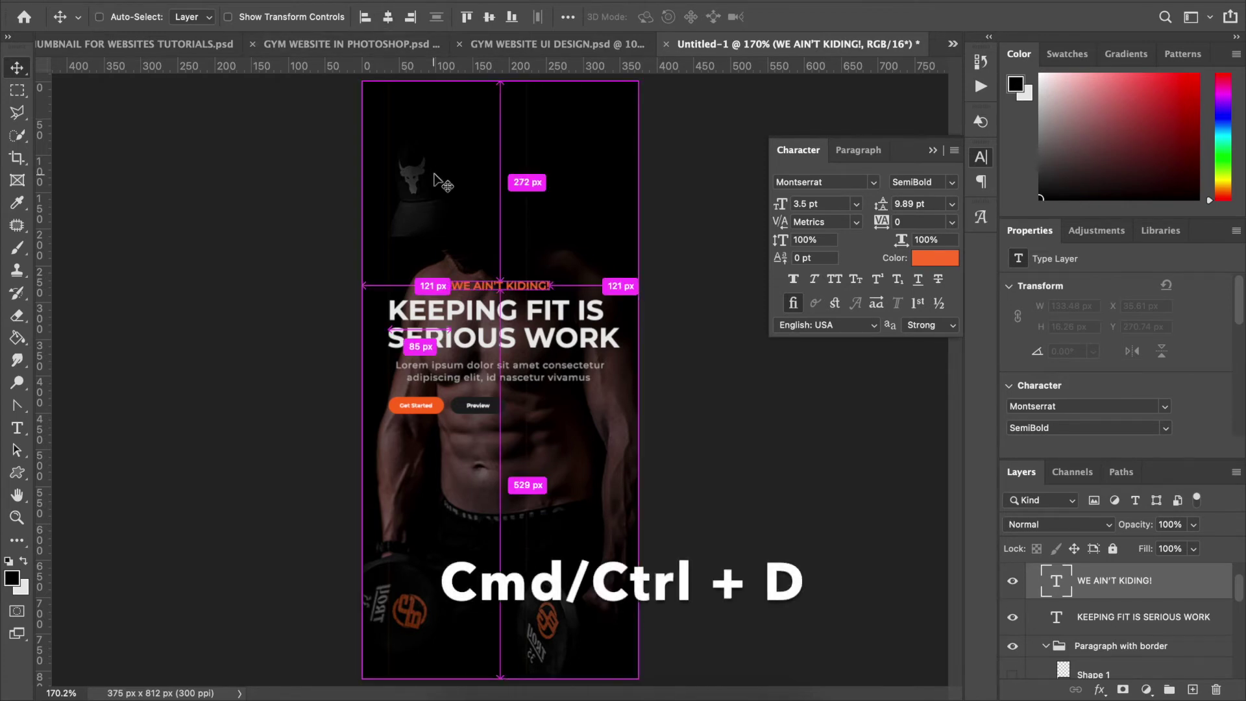
key("ctrl+d")
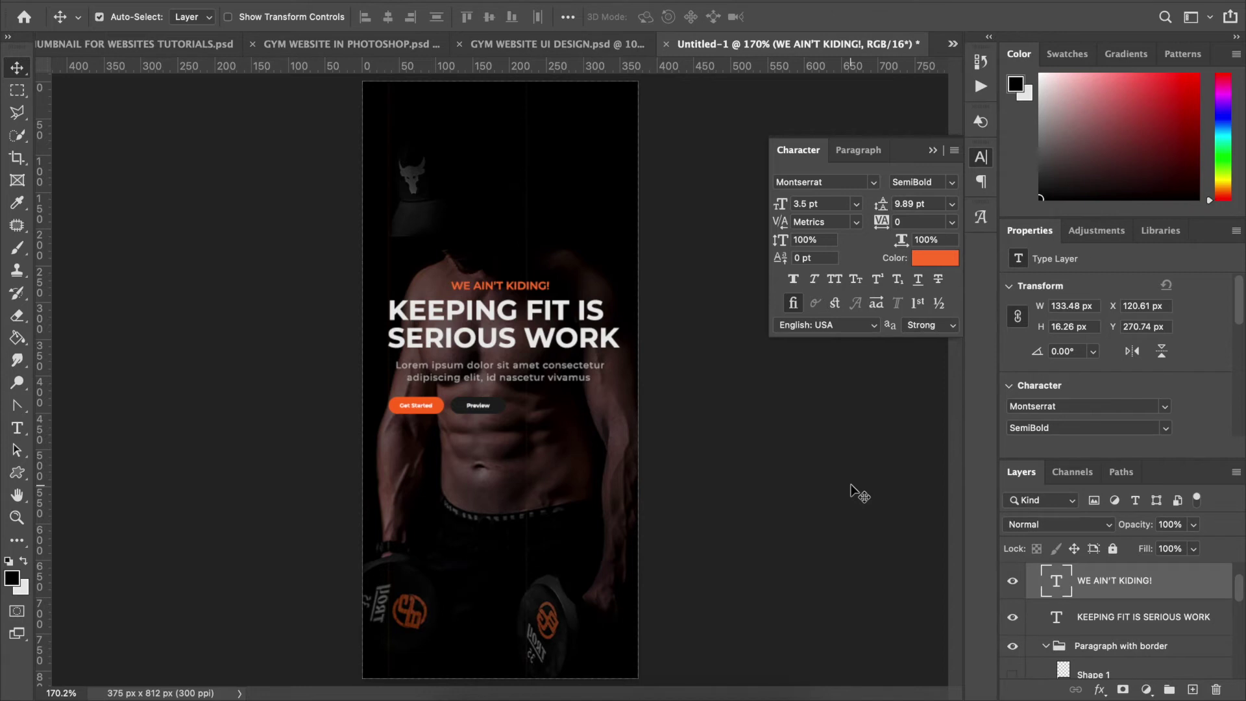
Nudge the WE AIN'T KIDING! text up 5 px, away from the headline.
key("Up")
key("Up")
key("Up")
key("Up")
key("Up")
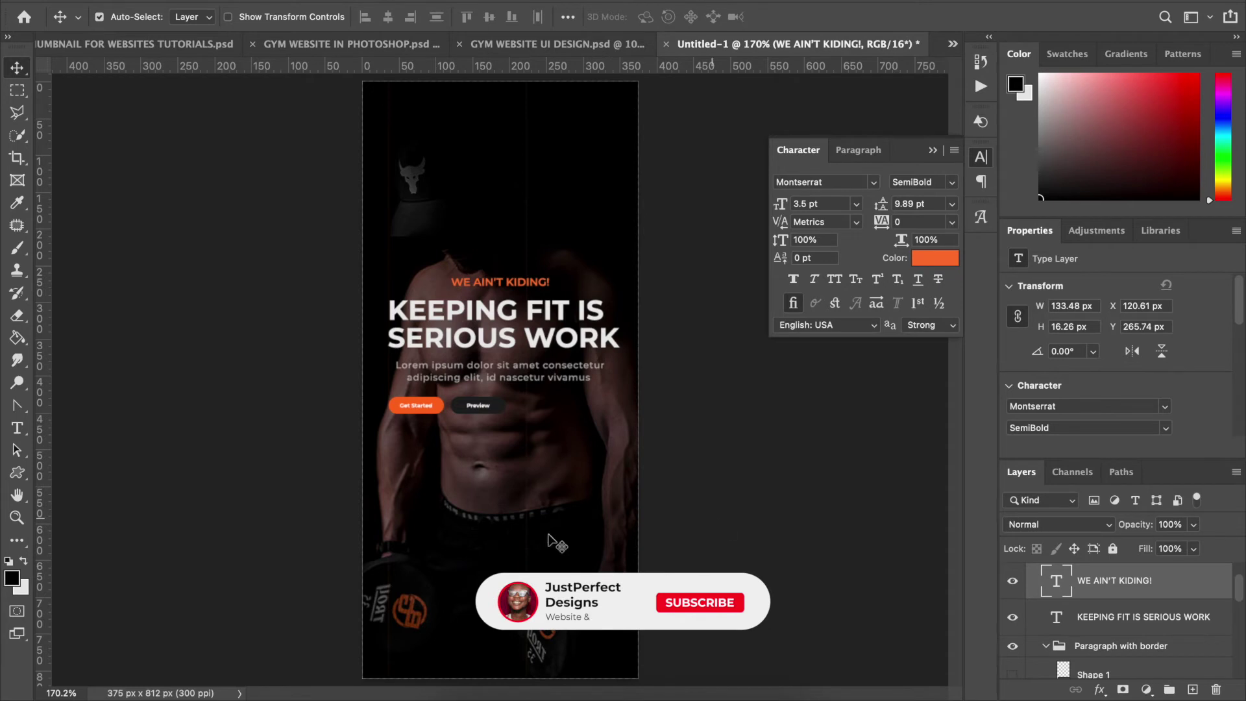
Nudge the Lorem ipsum paragraph down 3 px, away from the headline.
left_click(513, 379)
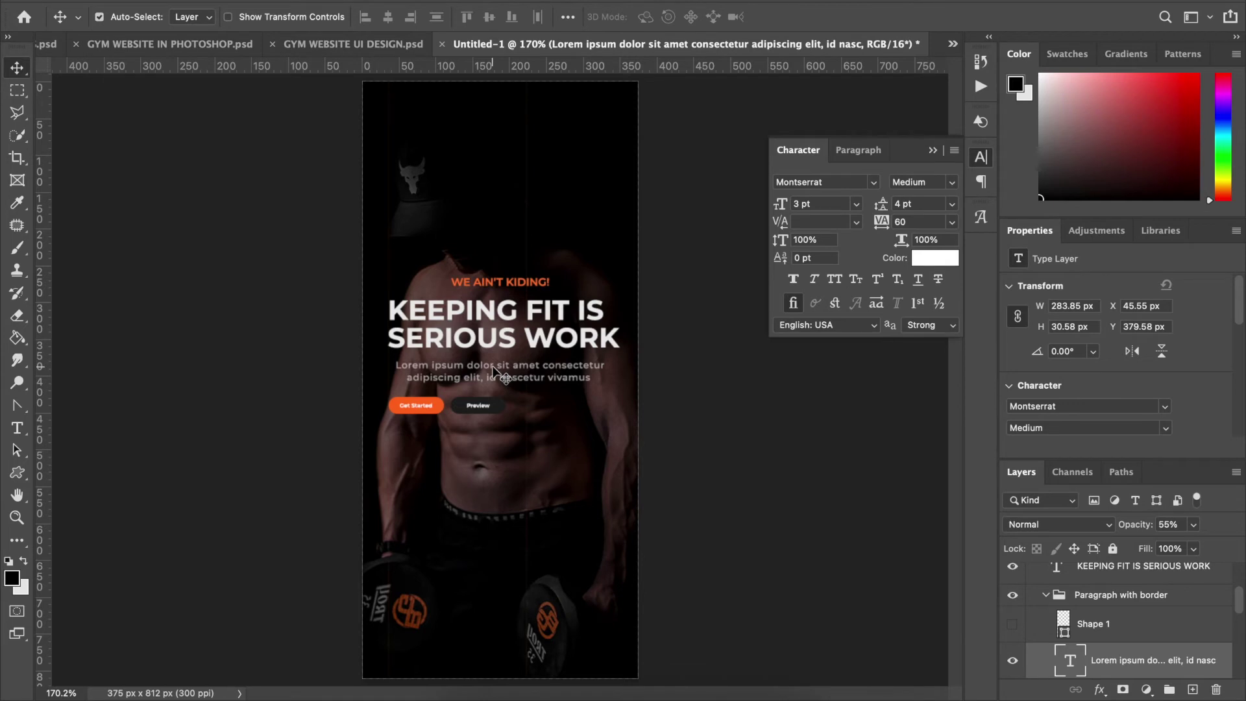
key("Down")
key("Down")
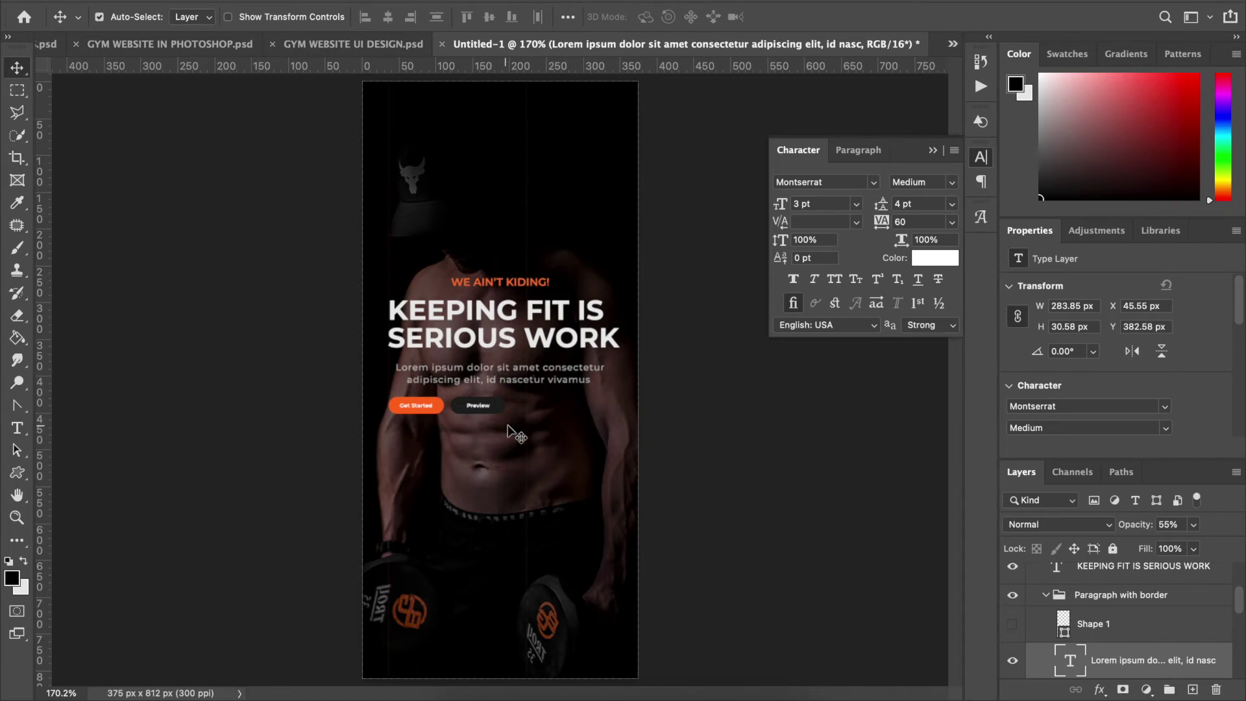
Collapse the Preview Button and Get Started Button groups and scale both together to about 167%, keeping their upper-left corner fixed.
left_click_drag(524, 428, 478, 457)
key("super+z")
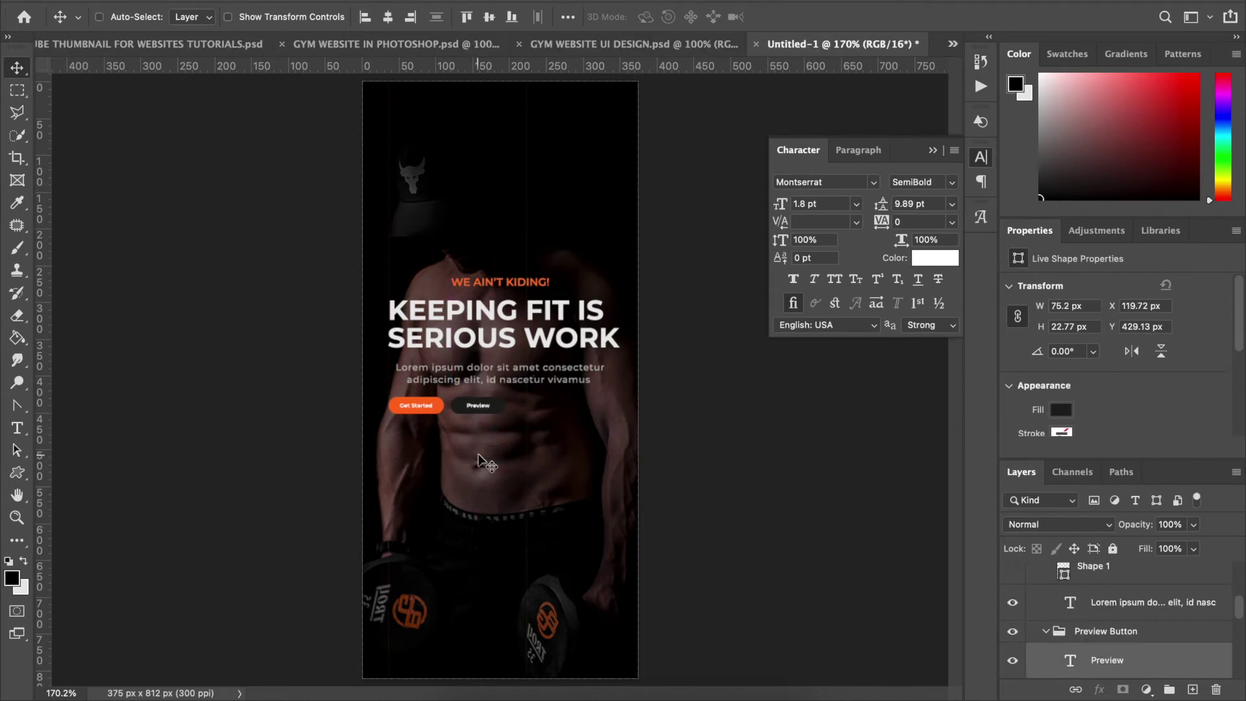
left_click_drag(525, 430, 399, 404)
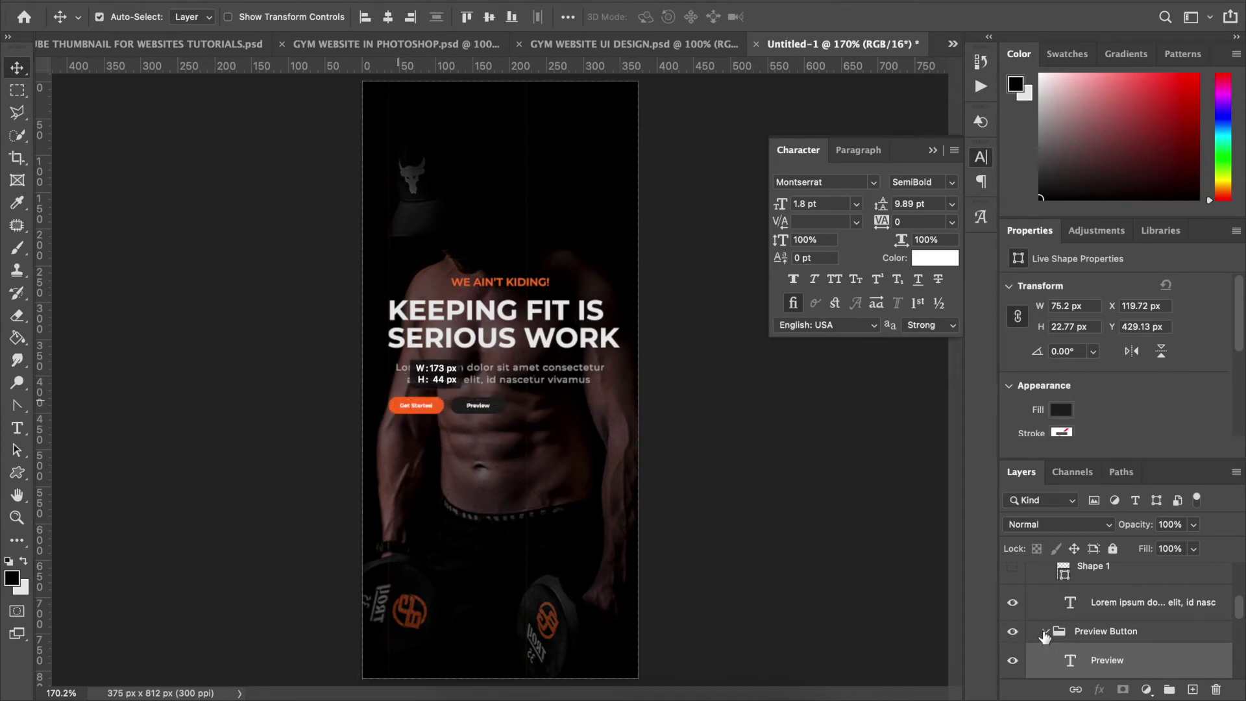
left_click(1044, 633)
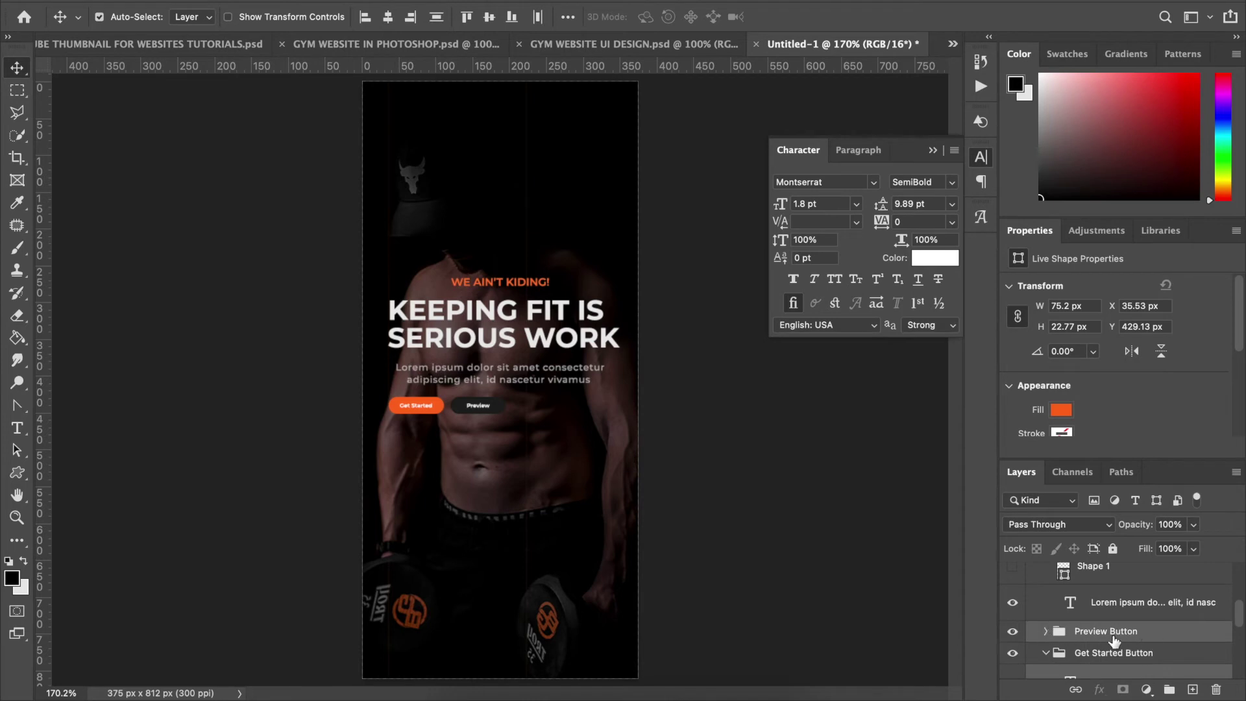
scroll(1136, 602, "up", 1)
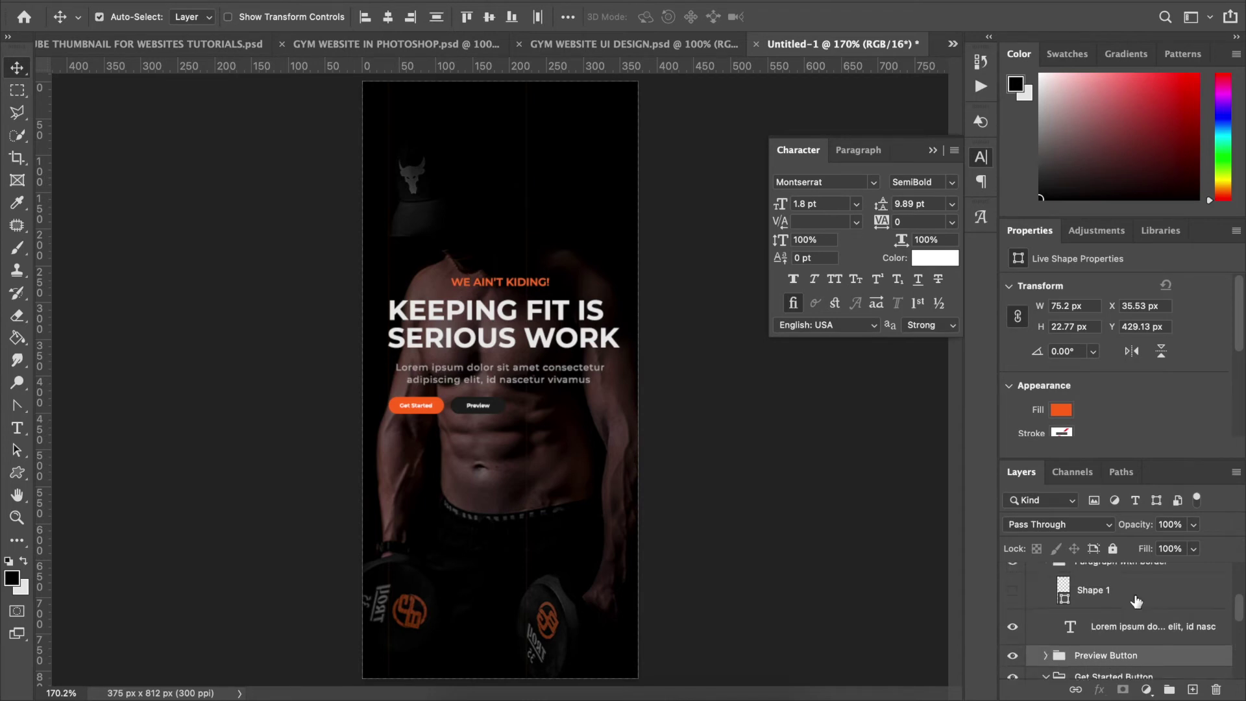
scroll(1135, 601, "down", 2)
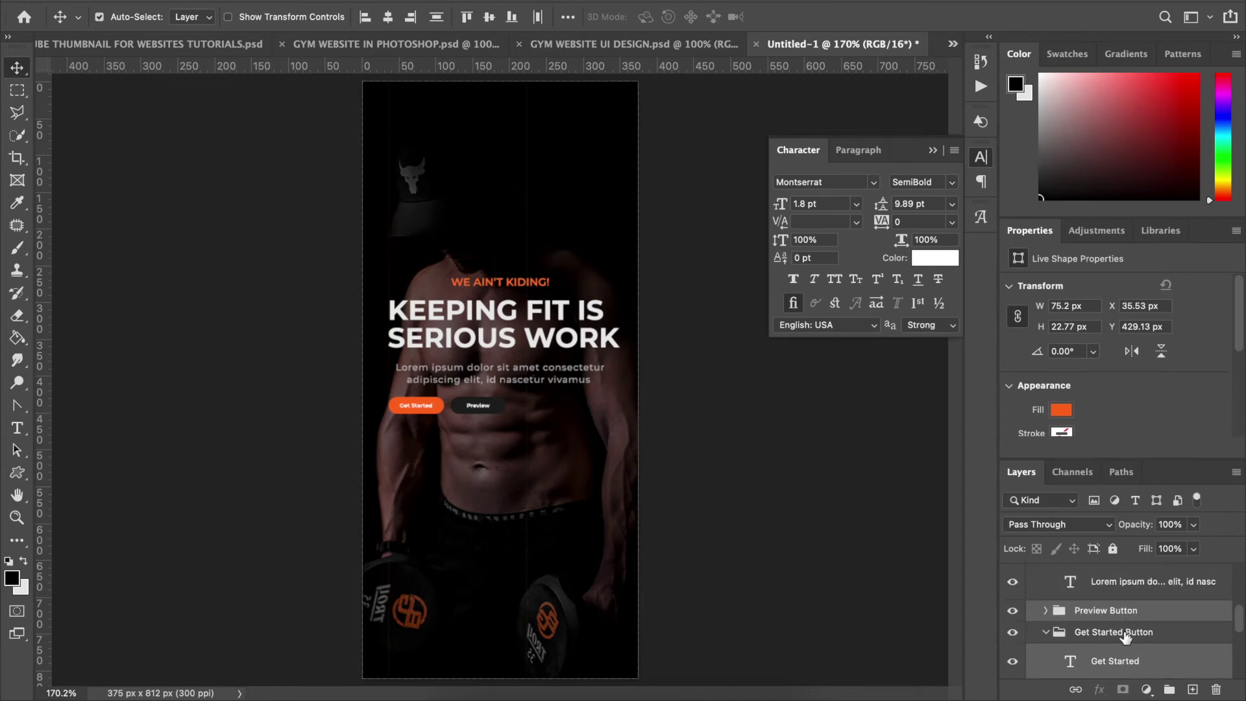
left_click(1045, 632)
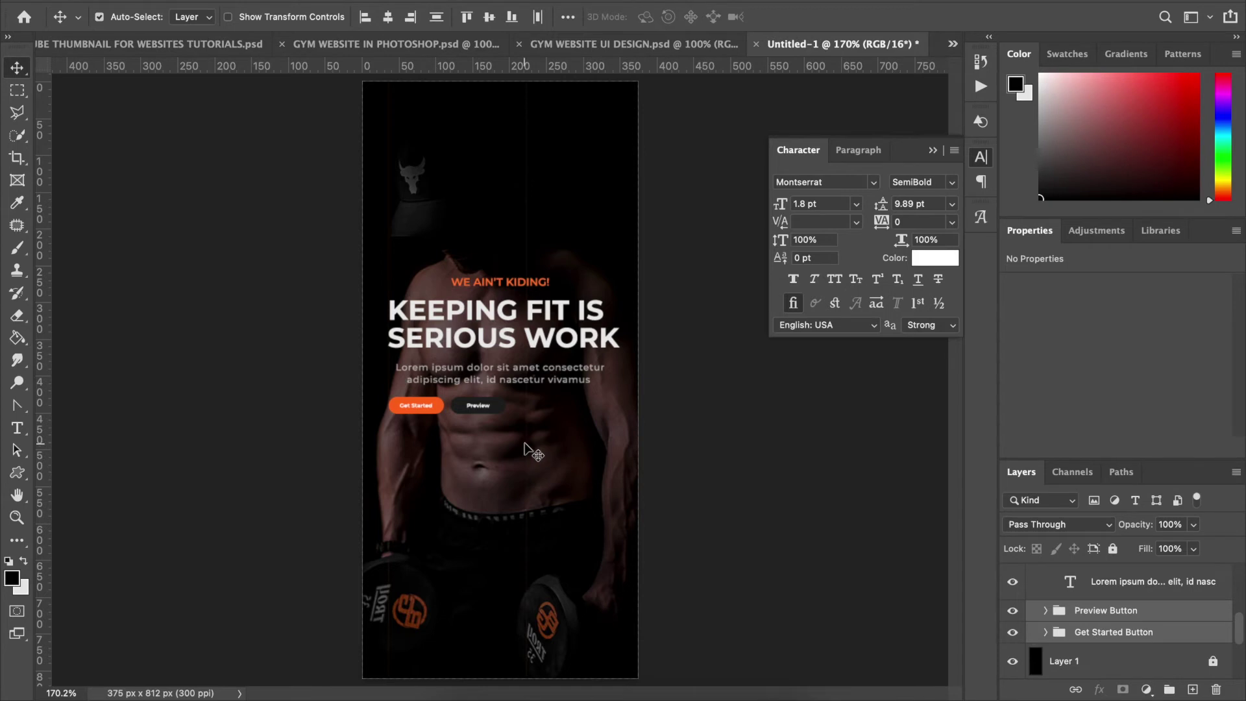
key("ctrl")
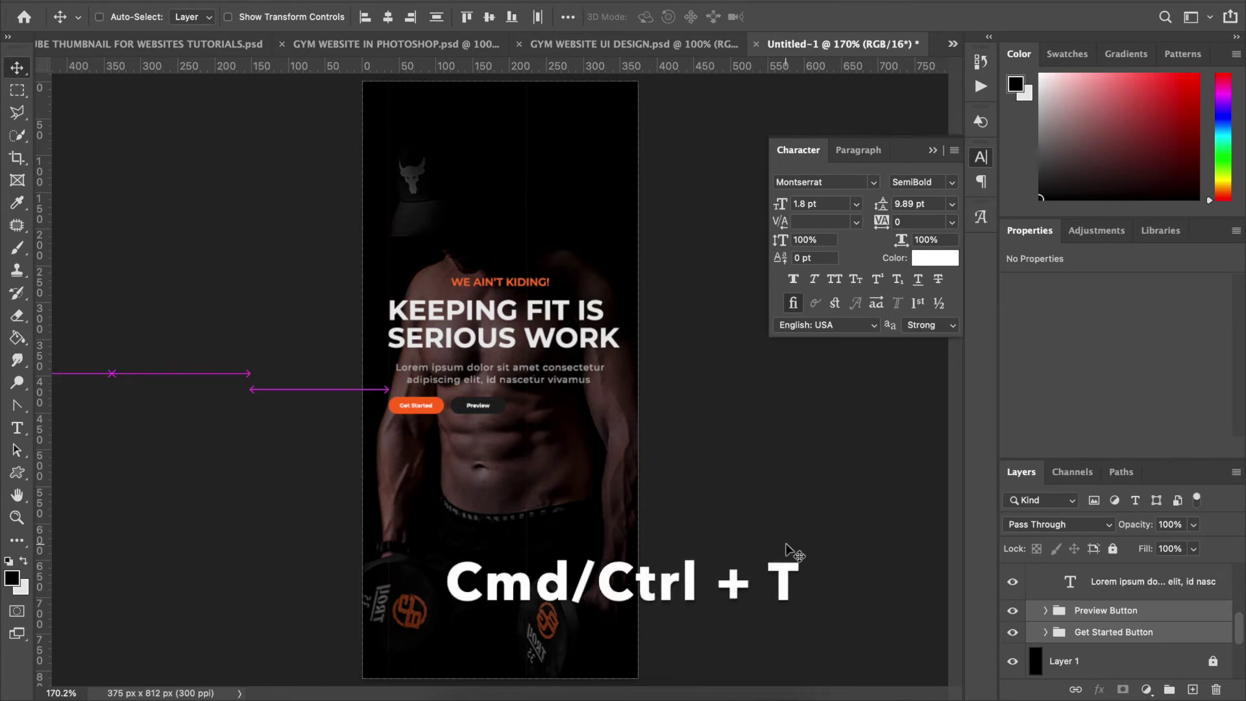
key("ctrl+t")
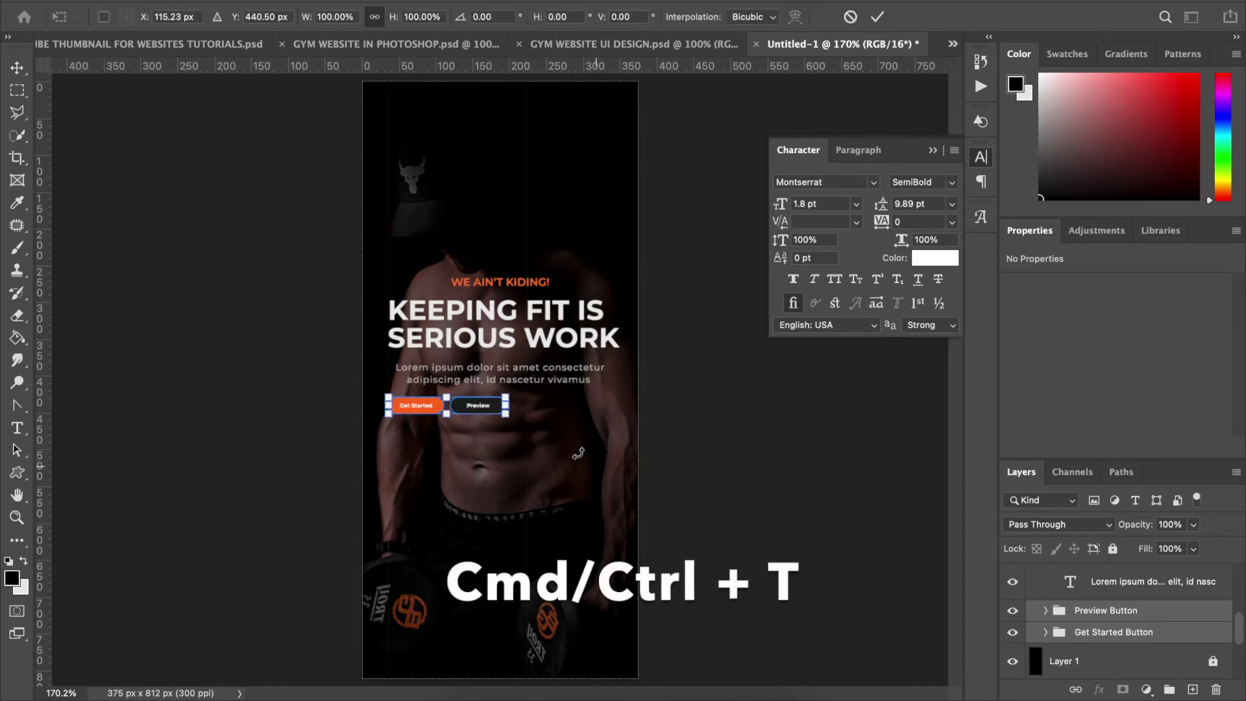
left_click_drag(506, 413, 583, 453)
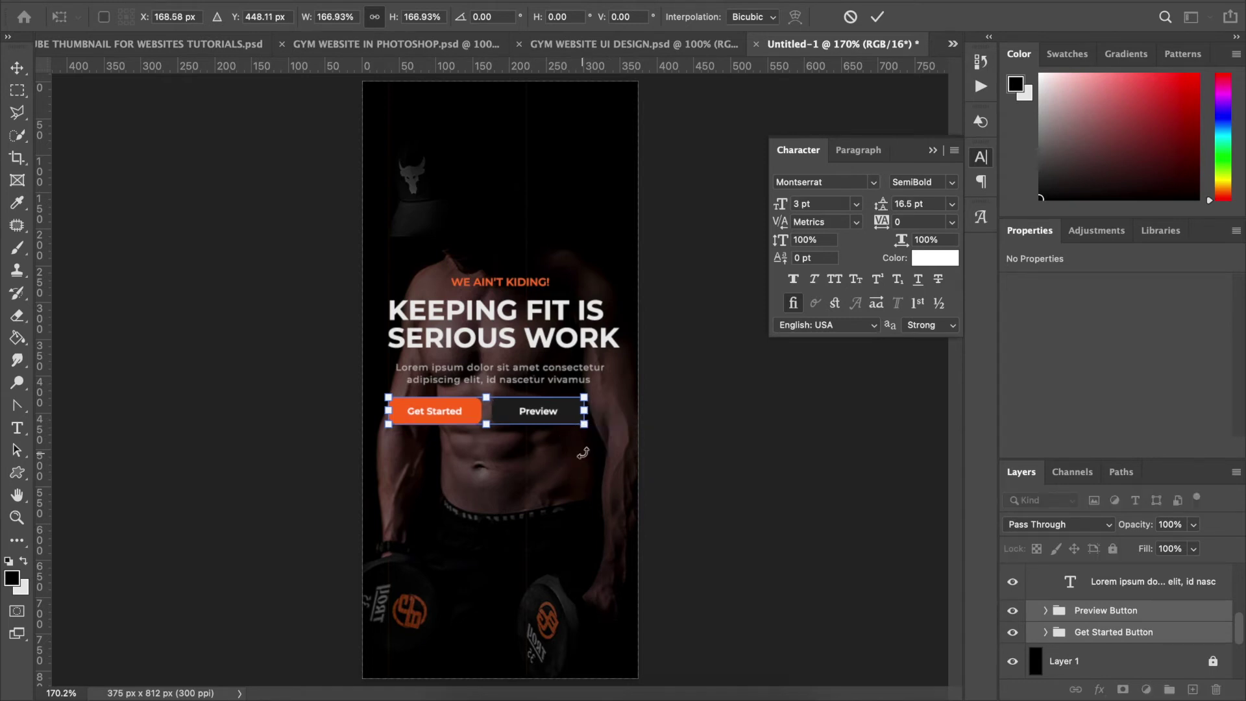
key("Return")
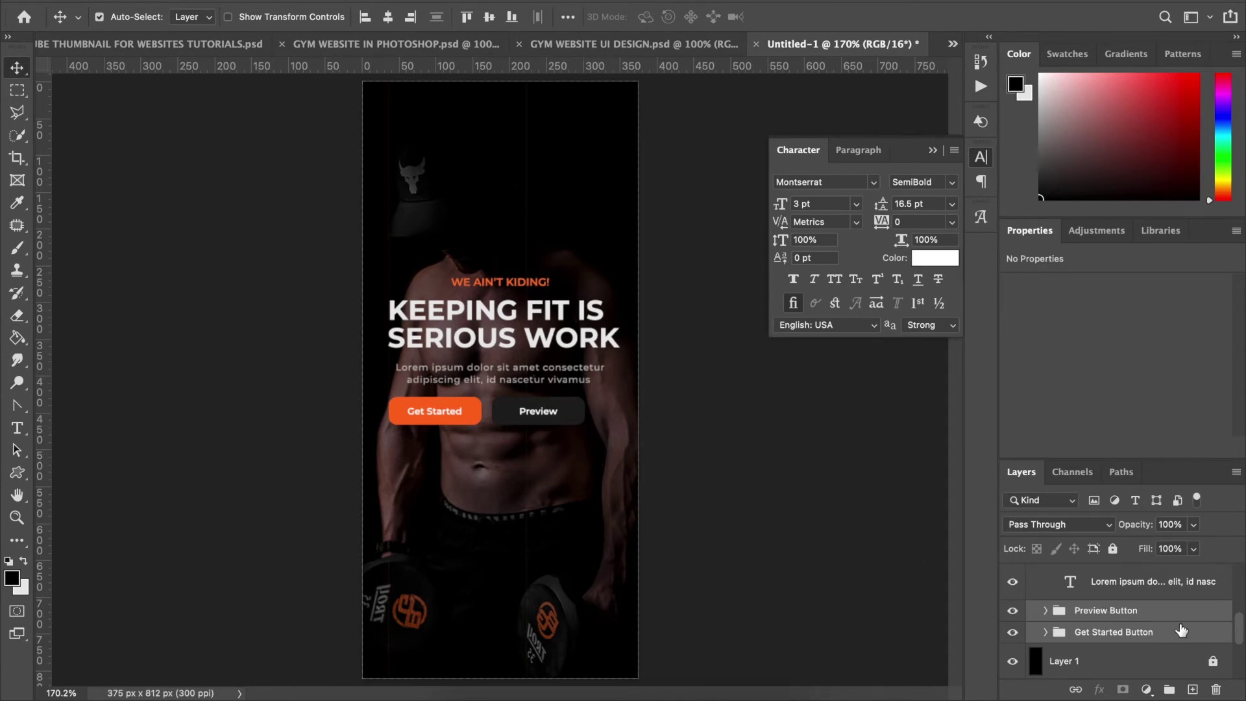
Move the Preview Button group alone to the canvas's horizontal centre, with its midpoint at about X 187.5 px, Y 561 px.
left_click(1178, 615)
left_click(1142, 659)
left_click(1048, 614)
key("ctrl")
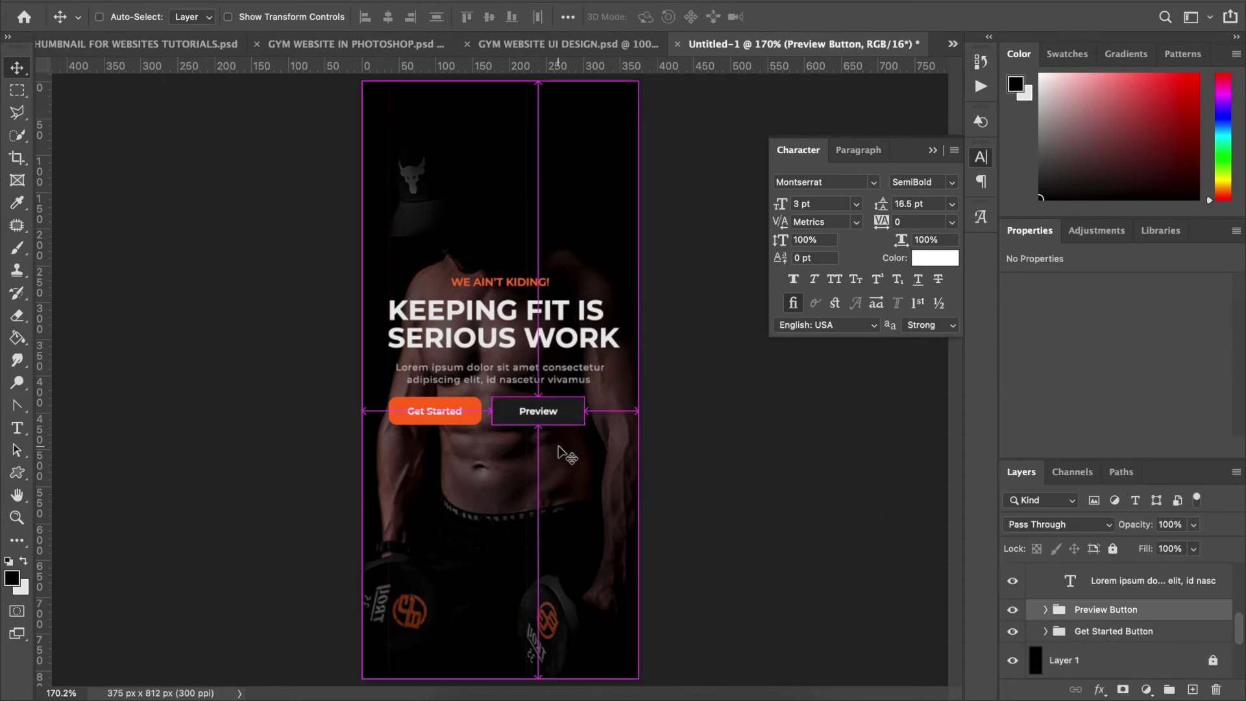
key("ctrl+t")
left_click_drag(539, 418, 501, 500)
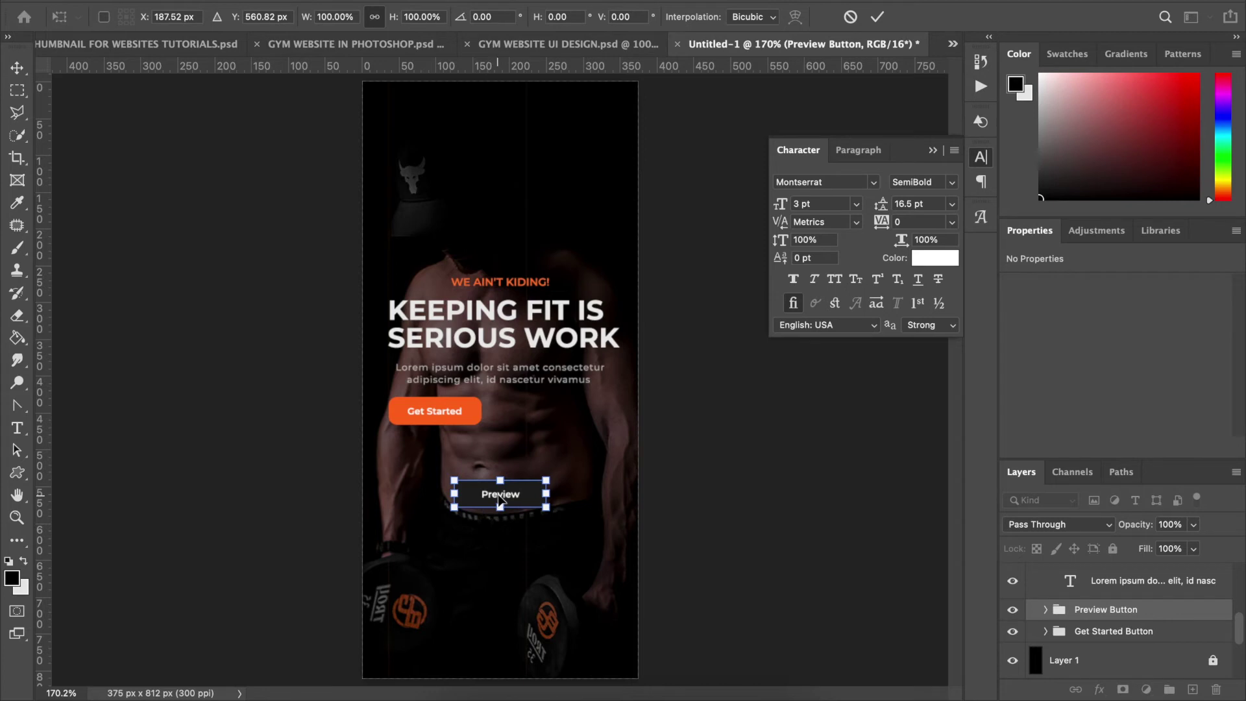
key("Return")
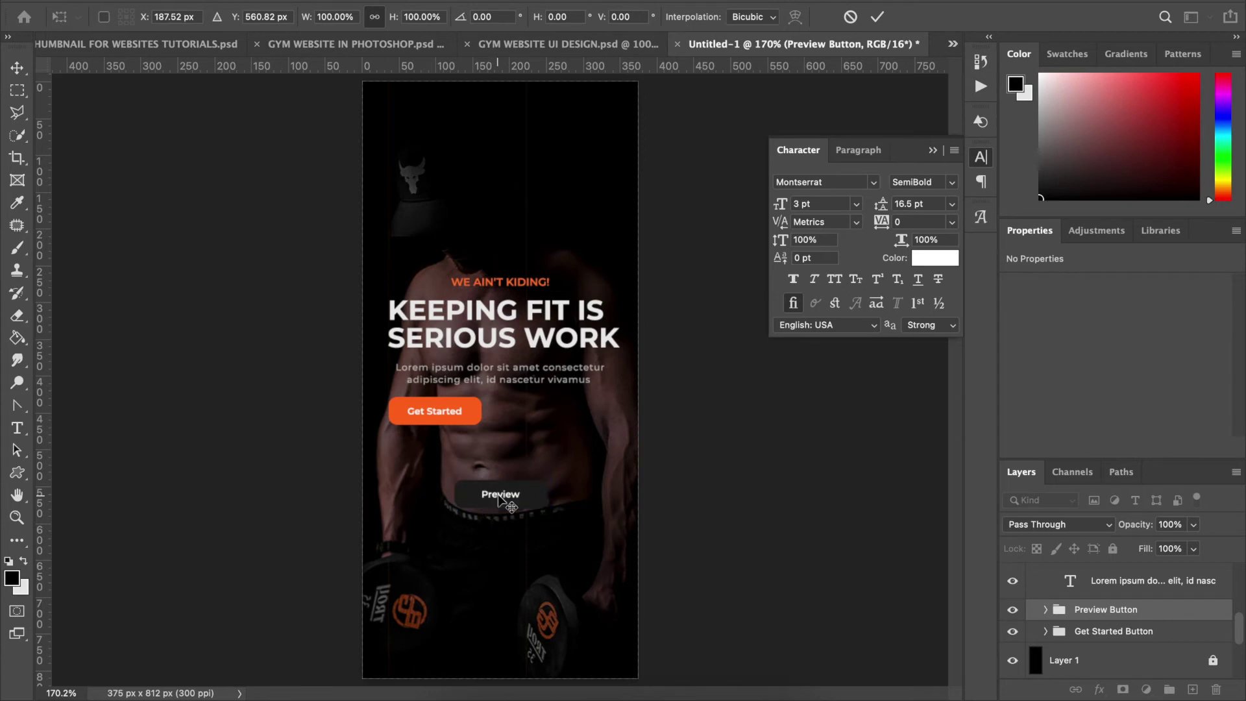
Move the Get Started Button group to the horizontal centre between the paragraph and the Preview button, at about Y 482.5 px.
left_click(1129, 637)
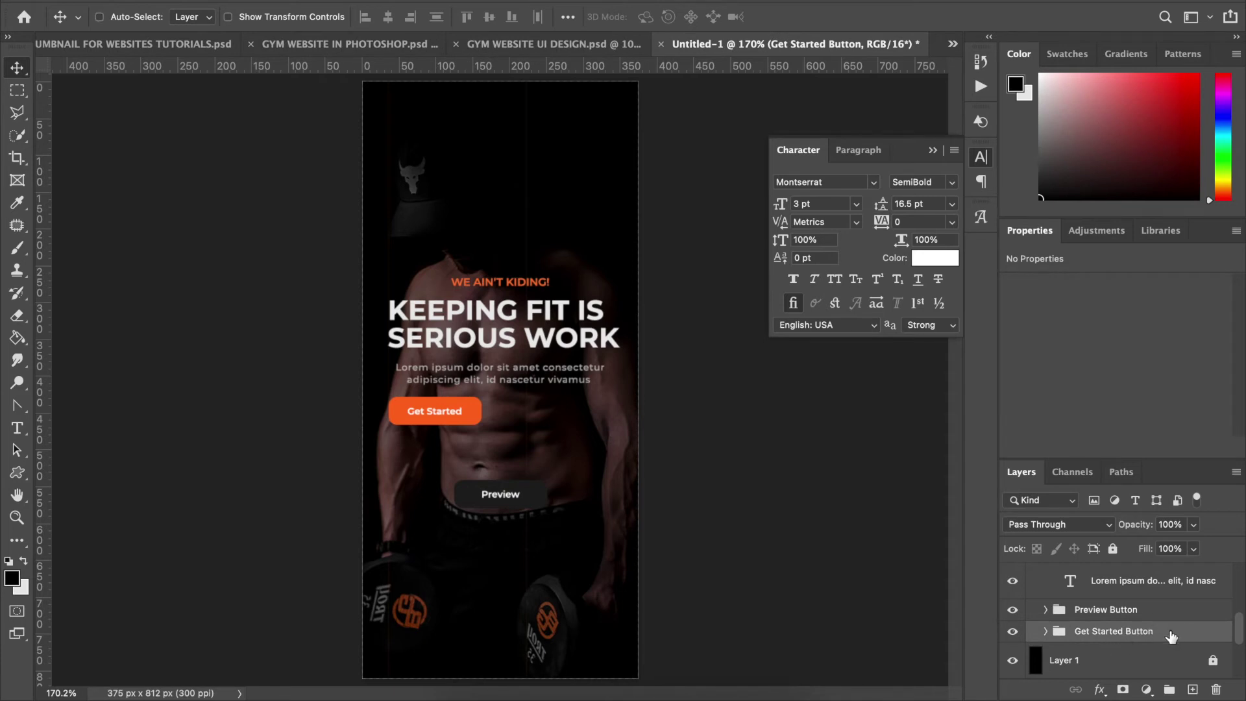
key("ctrl+t")
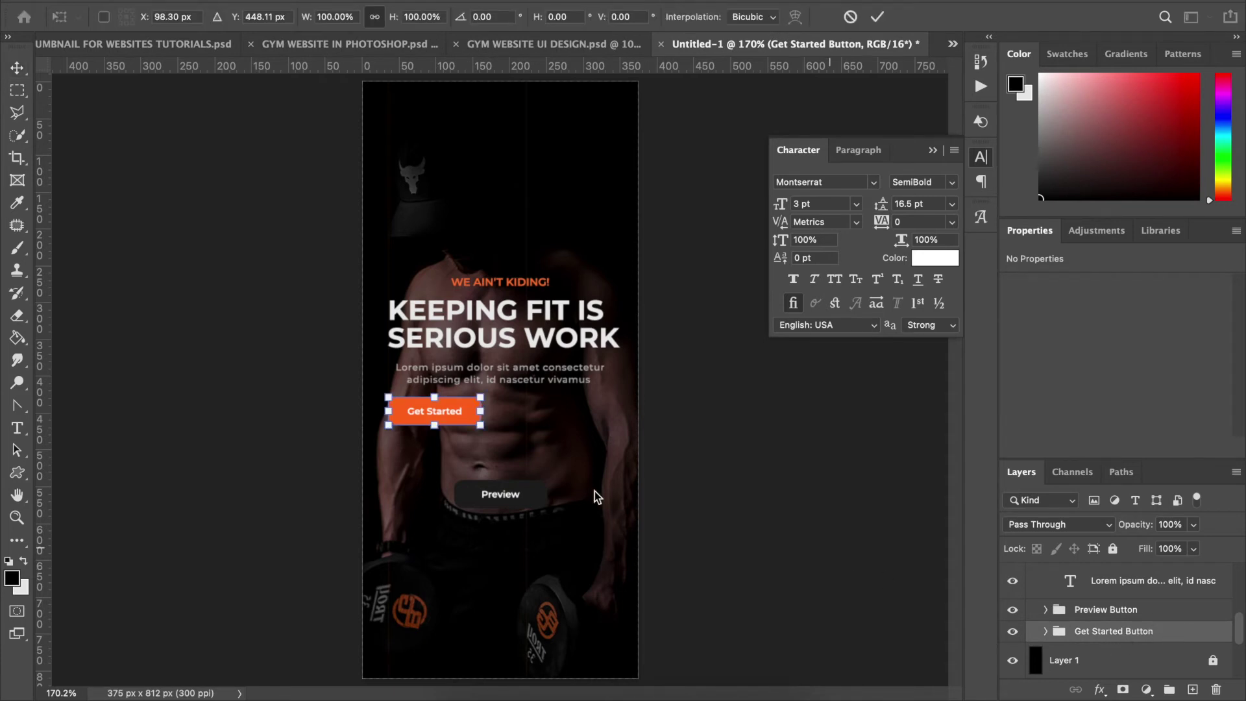
left_click_drag(453, 422, 510, 450)
key("Up")
key("Up")
key("Up")
key("Up")
key("Up")
key("Up")
key("Up")
key("Up")
key("Up")
key("Up")
key("Up")
key("Up")
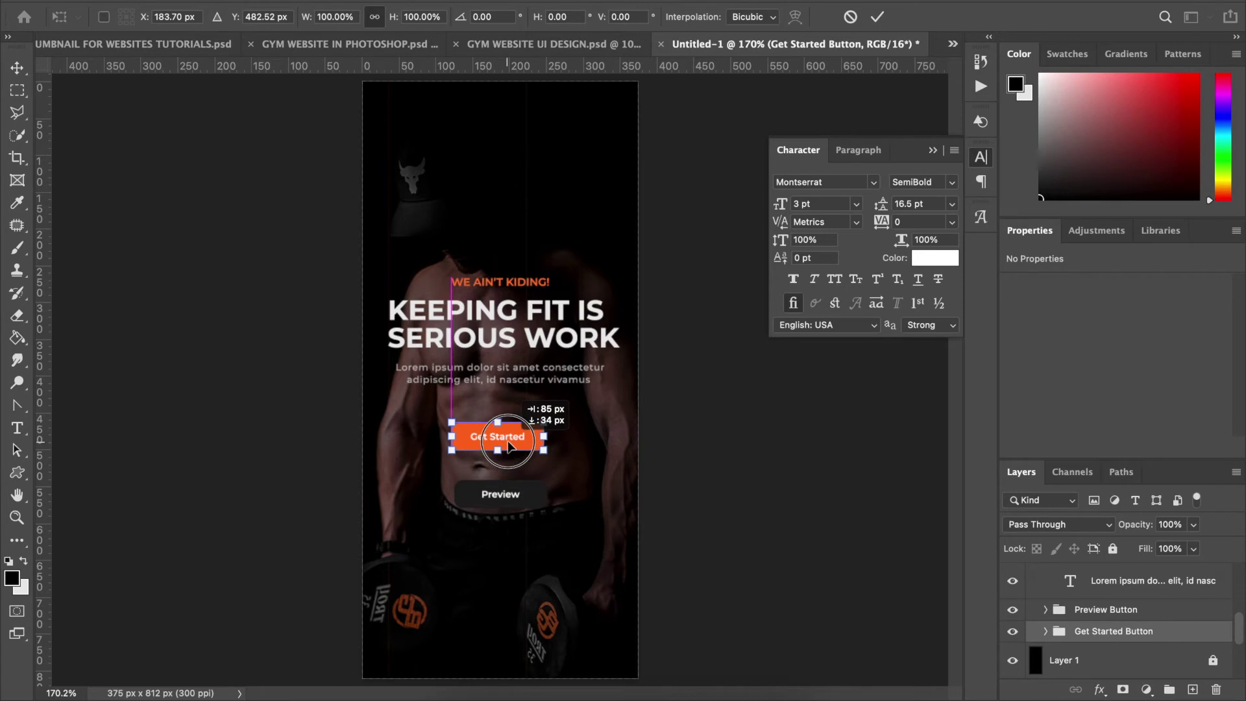
left_click_drag(508, 446, 513, 446)
Nudge the Preview Button group upward so it sits closer beneath the Get Started button.
left_click(1149, 617)
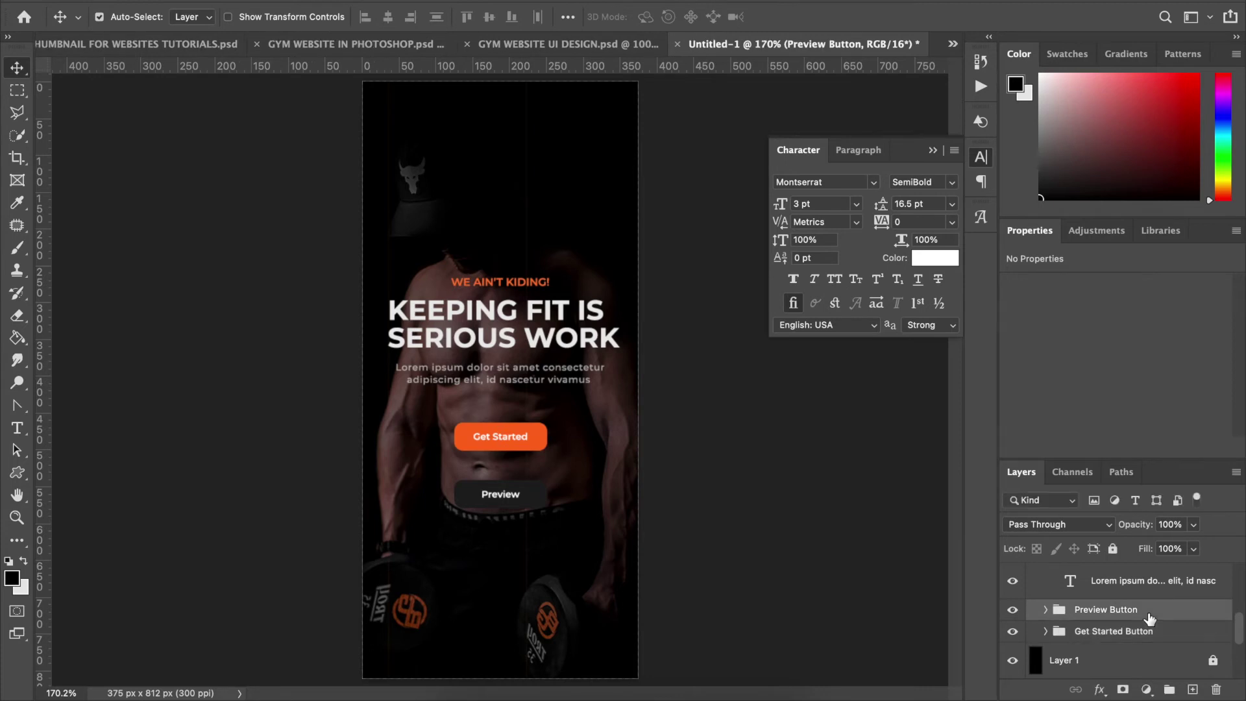
key("Up")
key("Up")
key("Up")
key("Up")
key("Up")
key("Up")
key("Up")
key("Up")
key("Up")
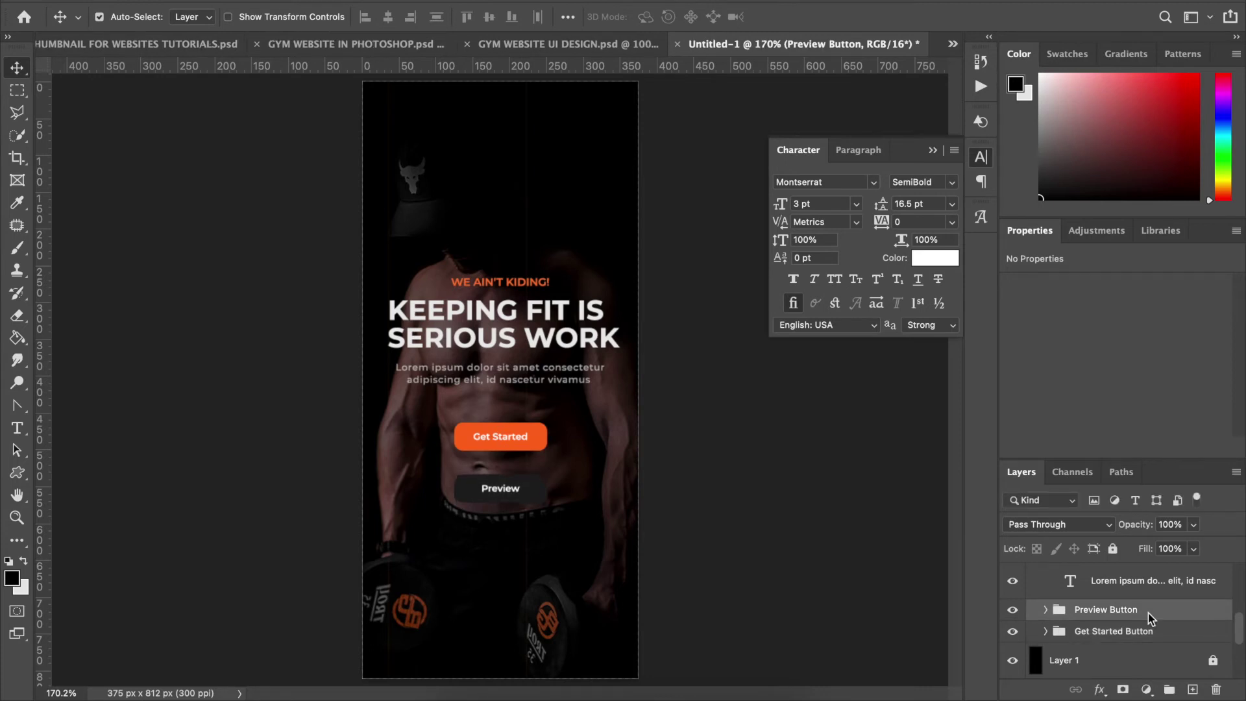
key("Up")
key("Up")
key("Up")
key("Up")
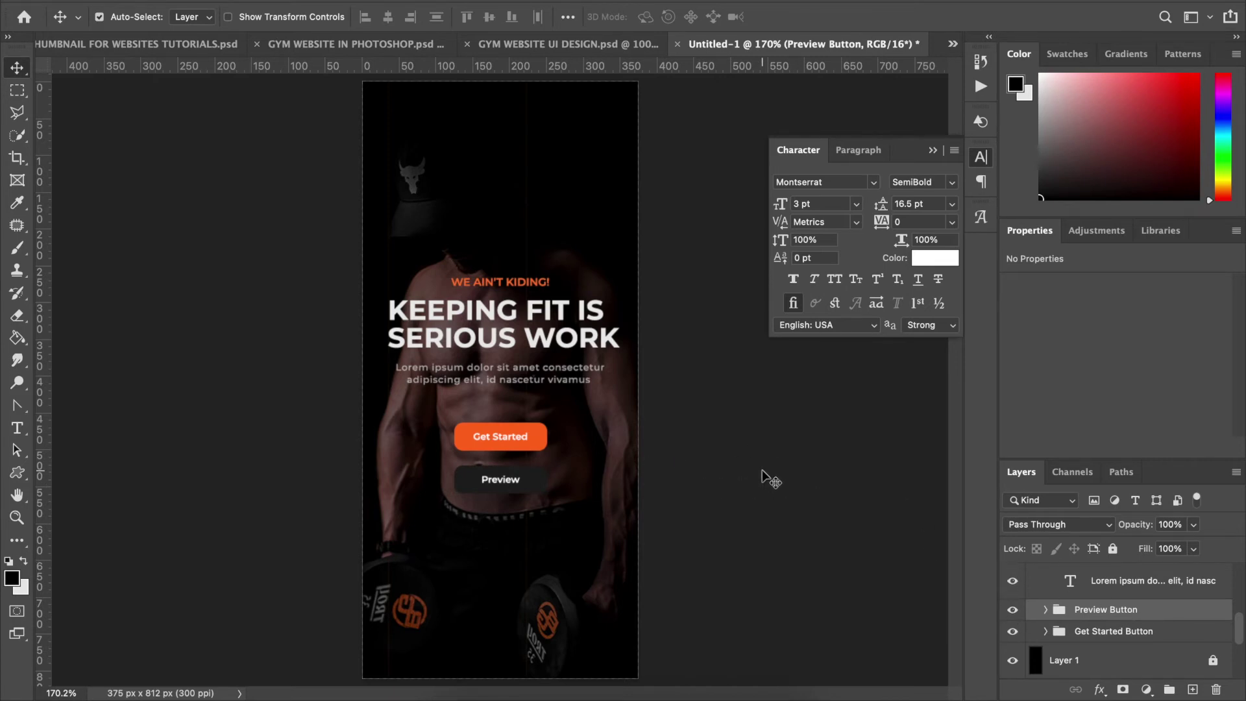
Set the corner radius of the orange Get Started button's rectangle to 30 px on all four corners.
left_click(545, 439)
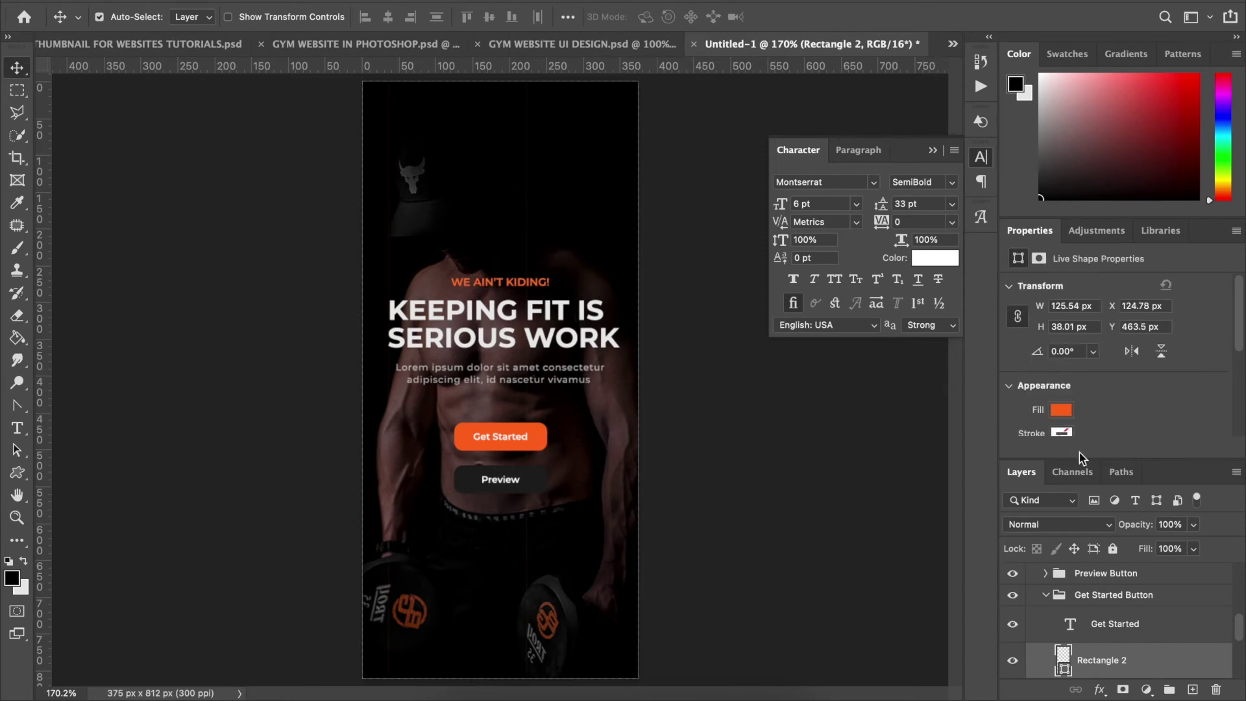
left_click(544, 440)
scroll(1134, 408, "down", 5)
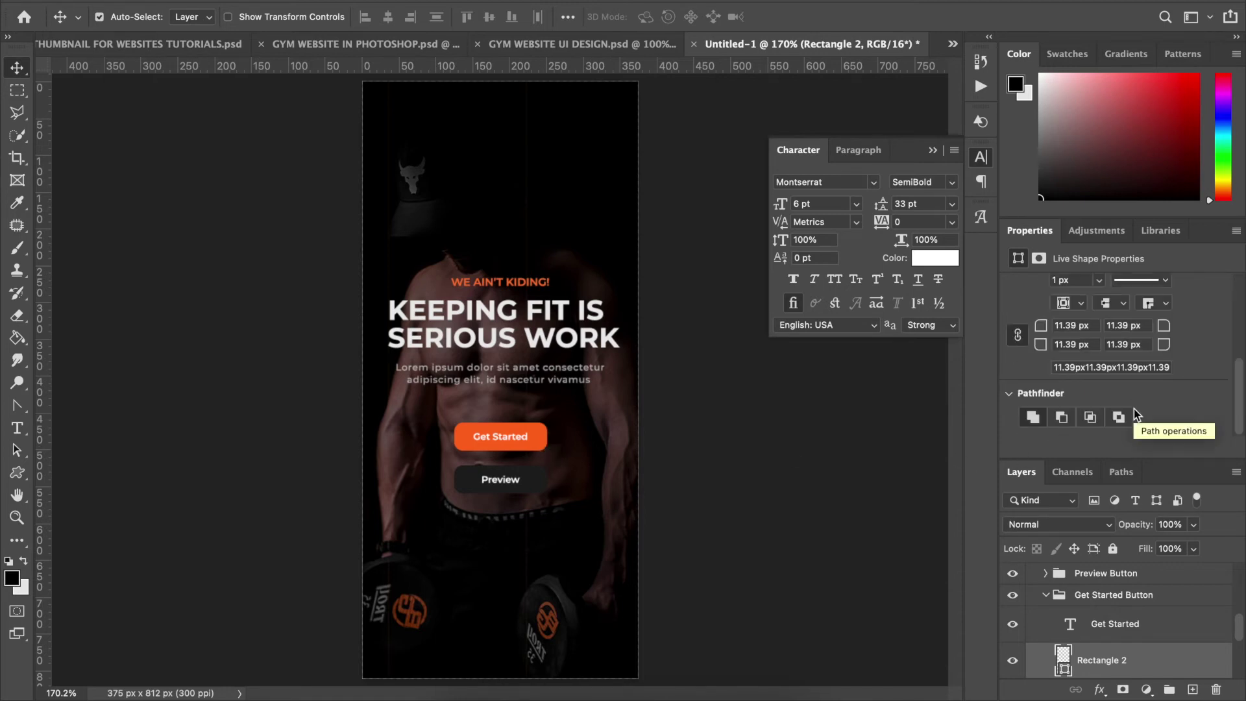
double_click(1064, 325)
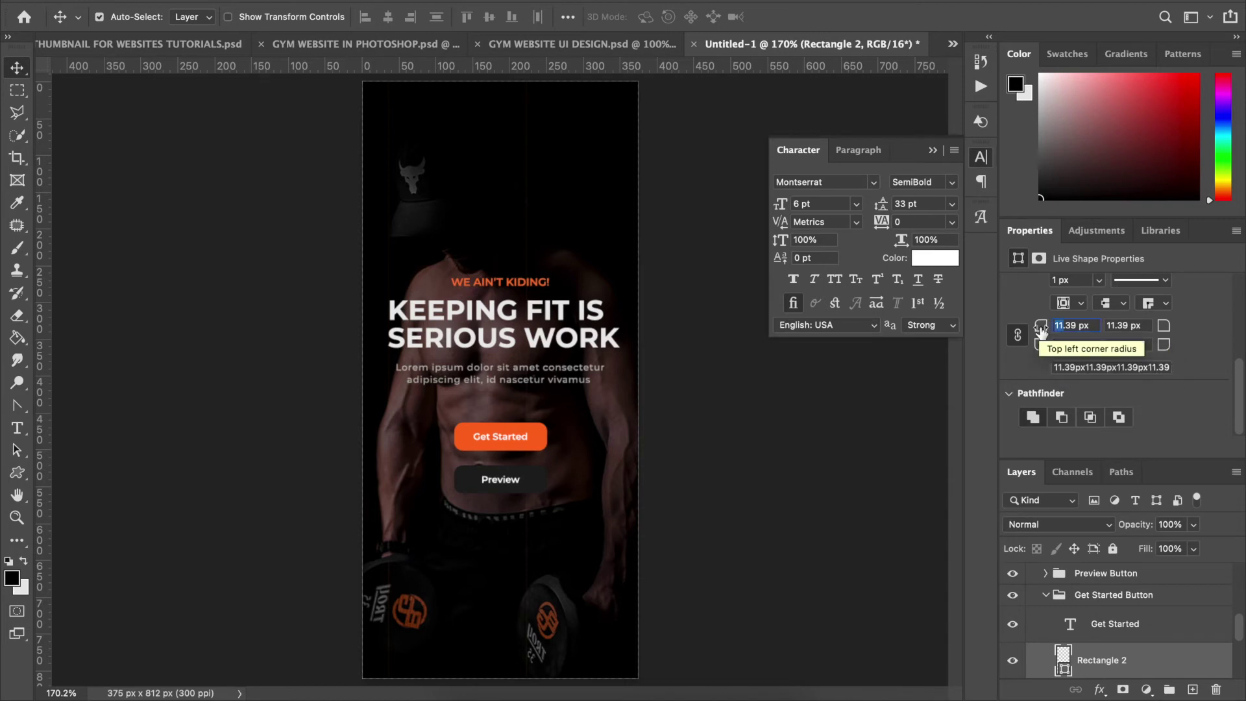
type("3")
type("0")
key("Return")
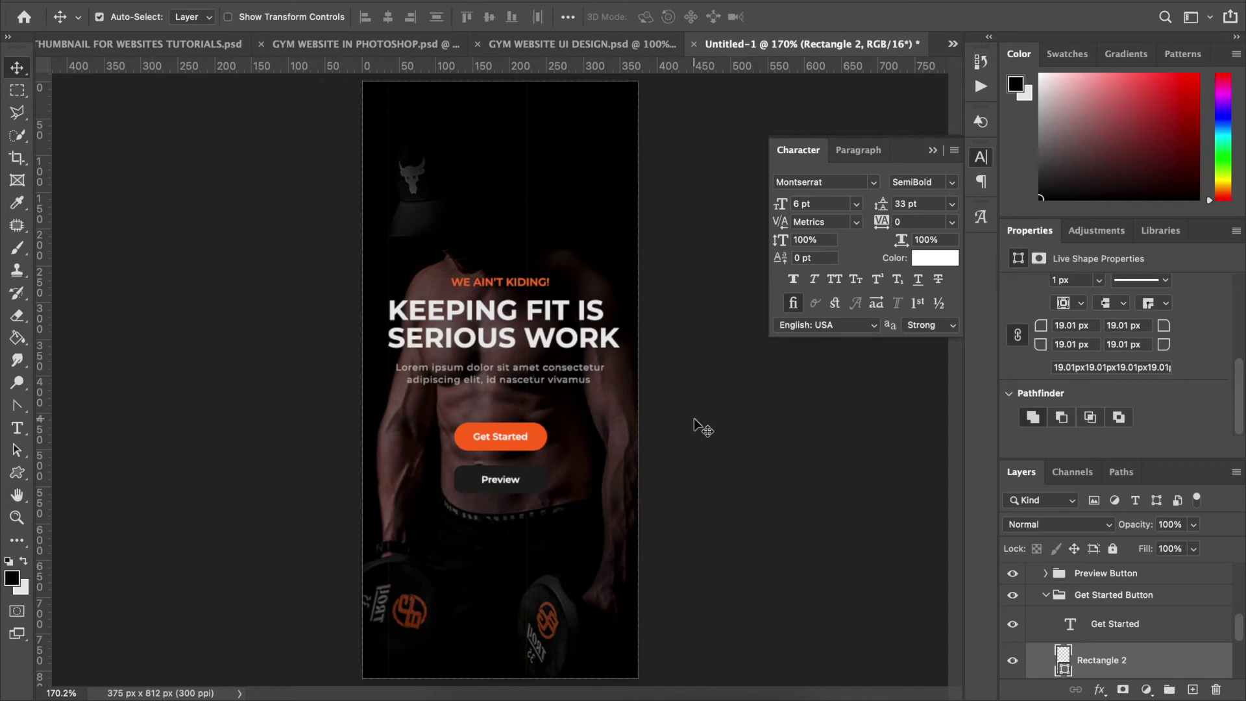
Set the corner radius of the dark Preview button's rectangle to 30 px on all four corners.
left_click(543, 476)
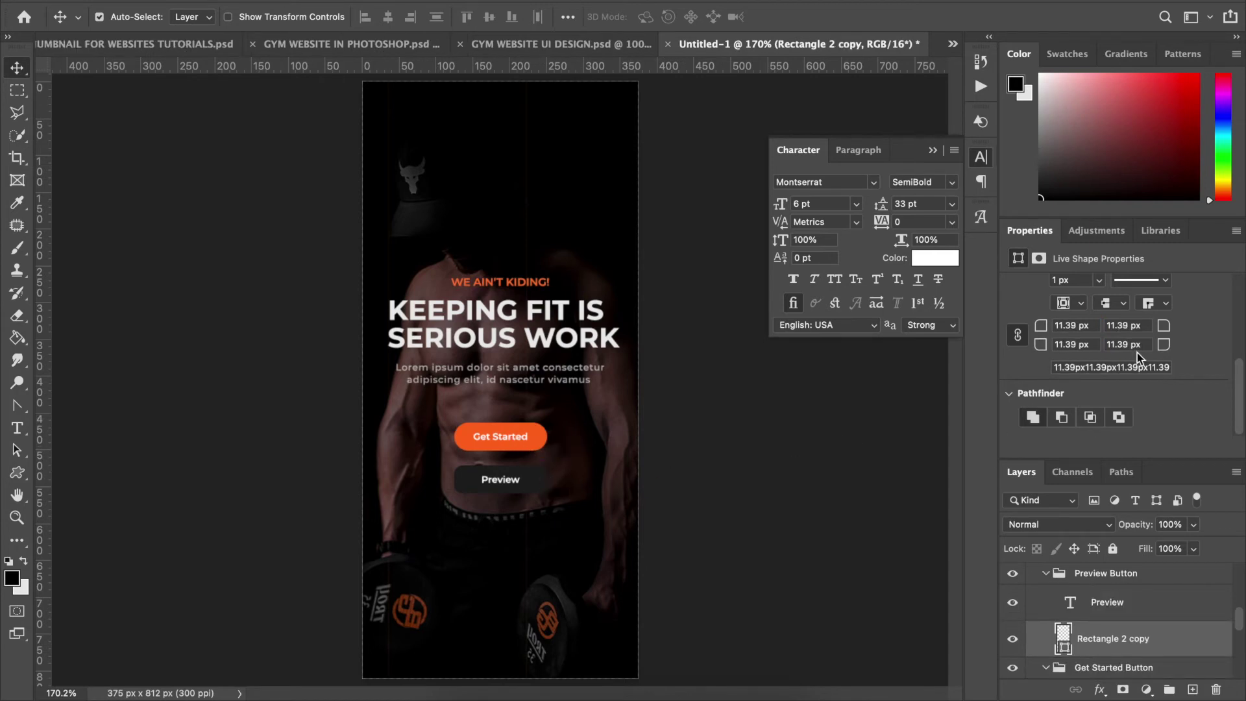
double_click(1064, 322)
type("30")
key("Return")
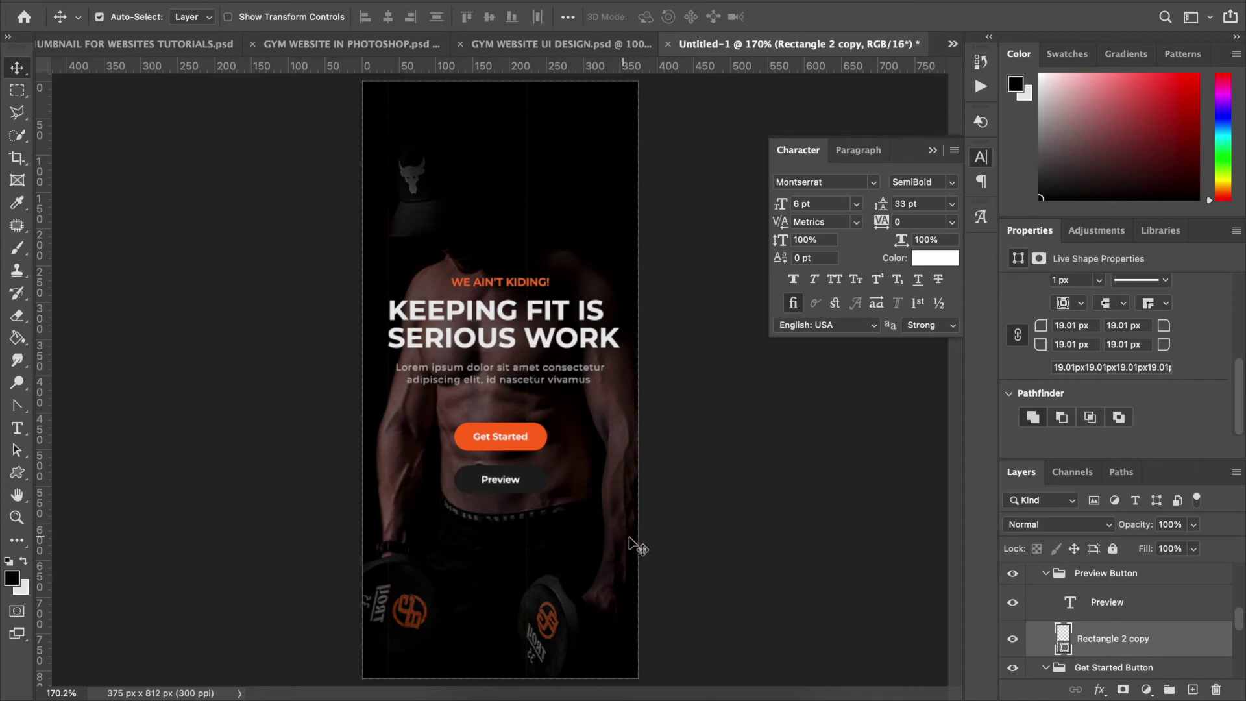
Select all the hero text and both buttons together, move them straight down about 33 px, and deselect them.
left_click_drag(674, 544, 329, 267)
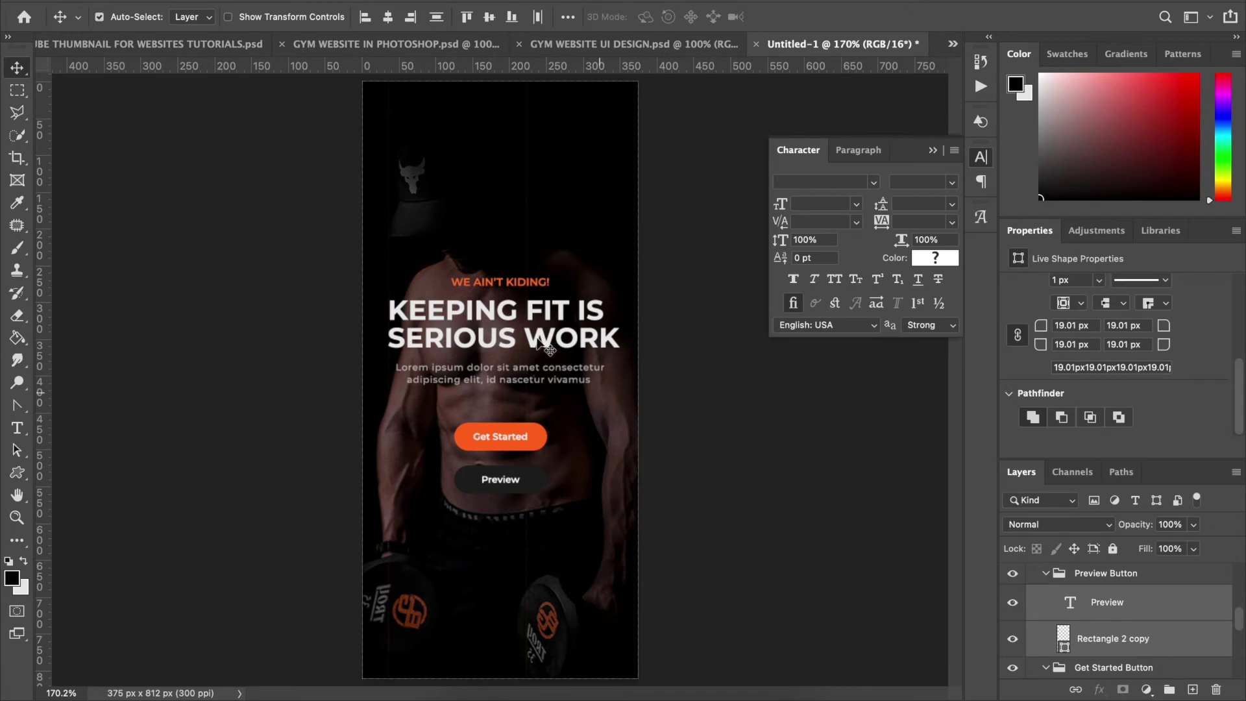
left_click_drag(509, 359, 511, 365)
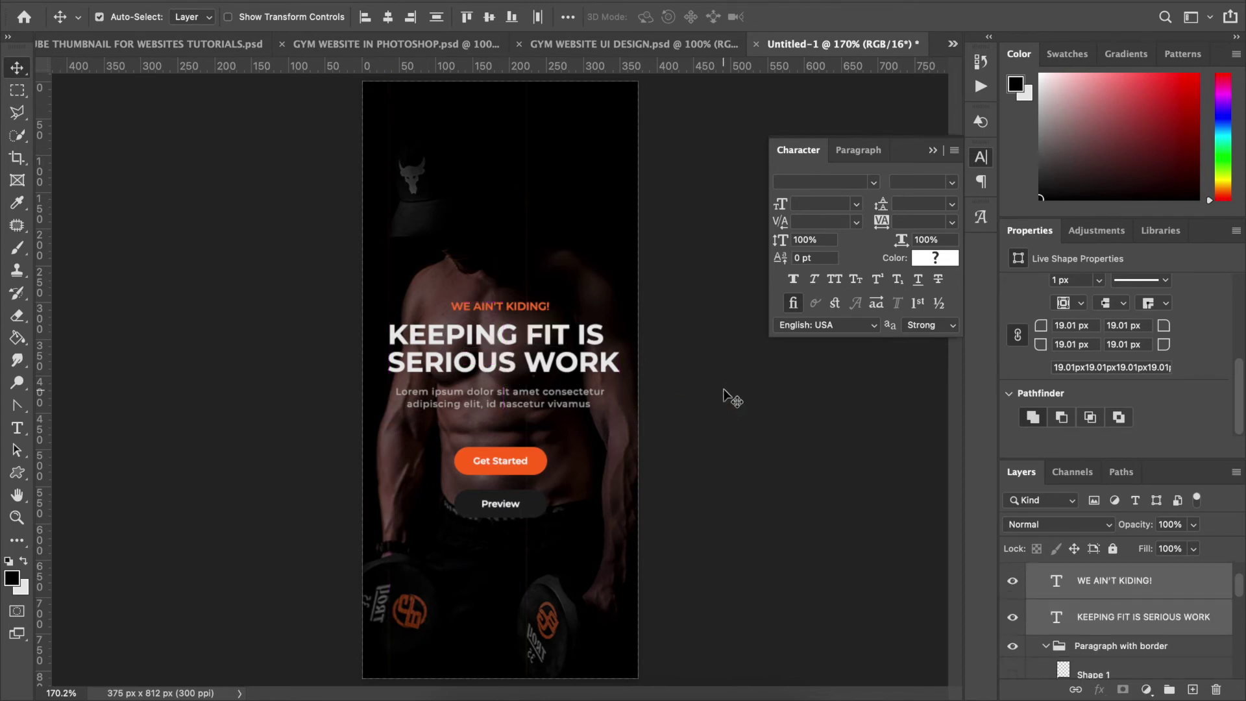
left_click(510, 313)
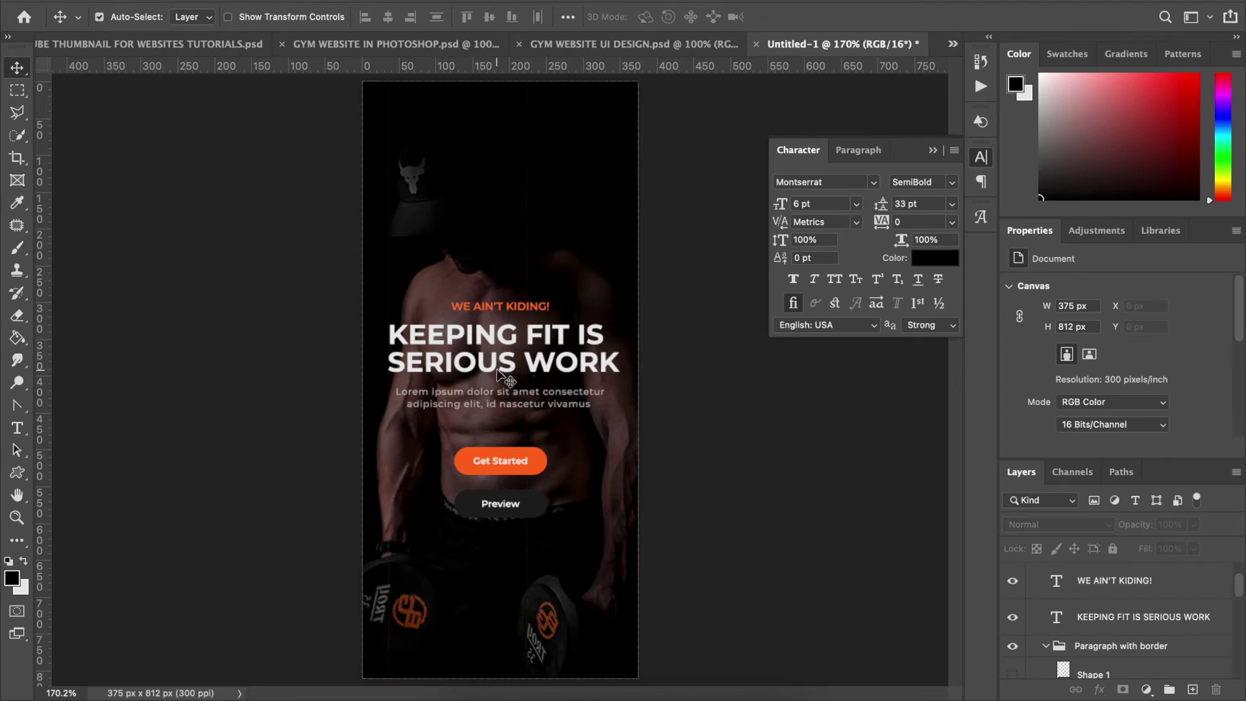
Centre-align the KEEPING FIT IS SERIOUS WORK headline's text and align the layer to the canvas's horizontal centre.
left_click(463, 338)
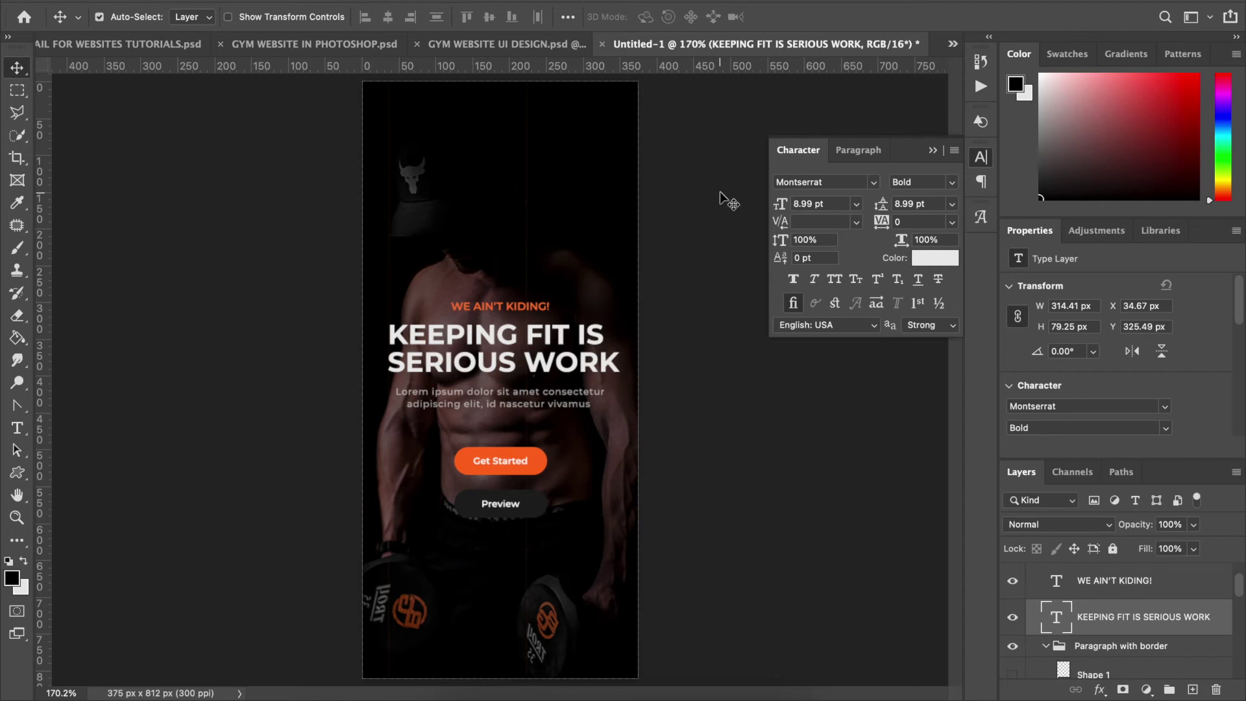
left_click(856, 153)
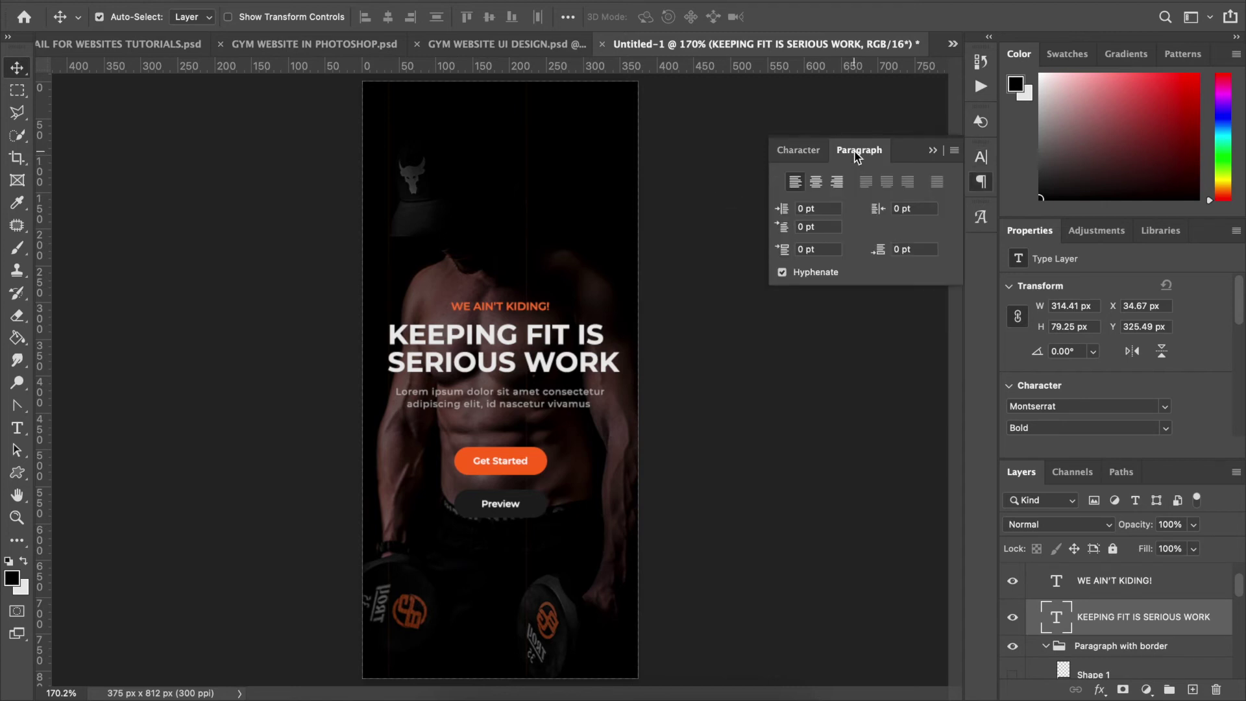
left_click(815, 188)
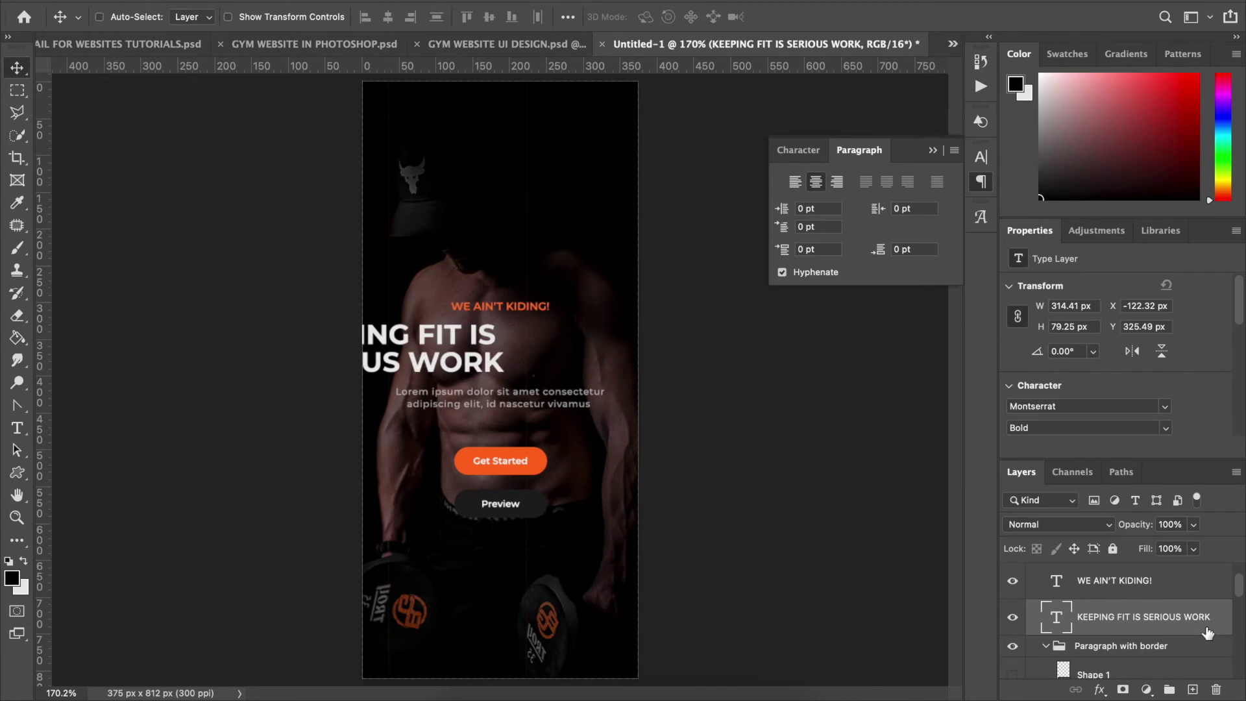
key("ctrl+a")
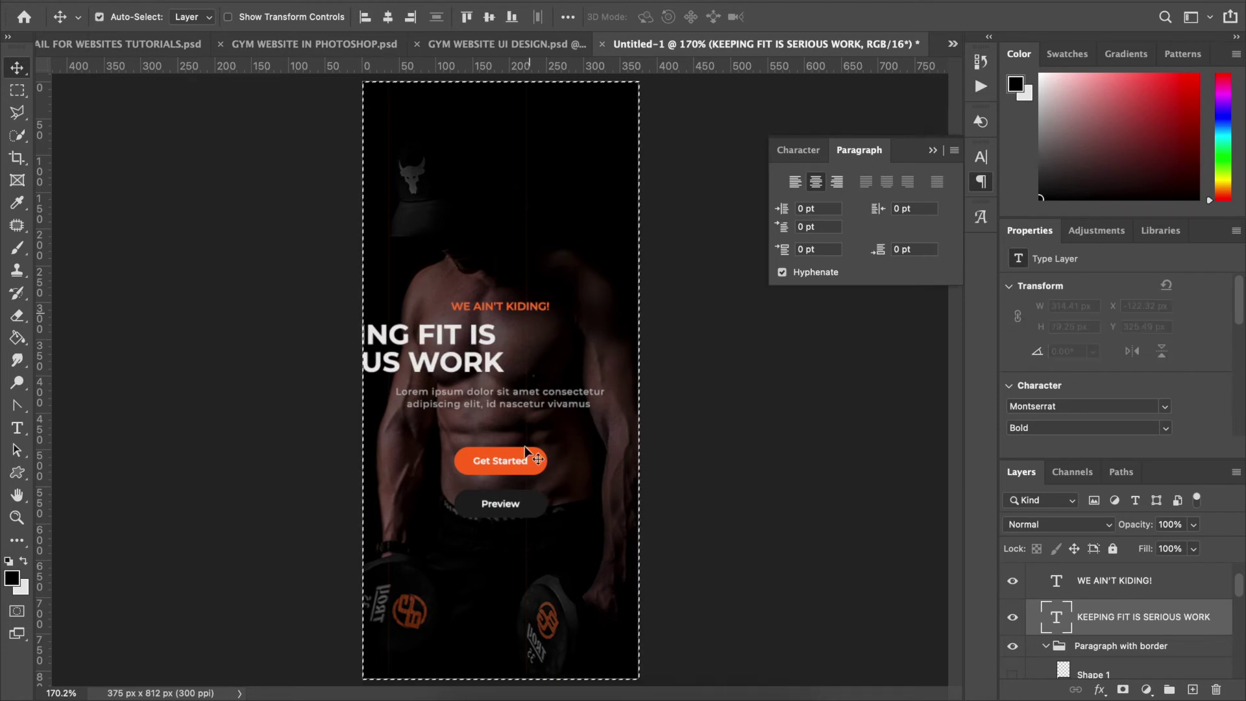
left_click(388, 19)
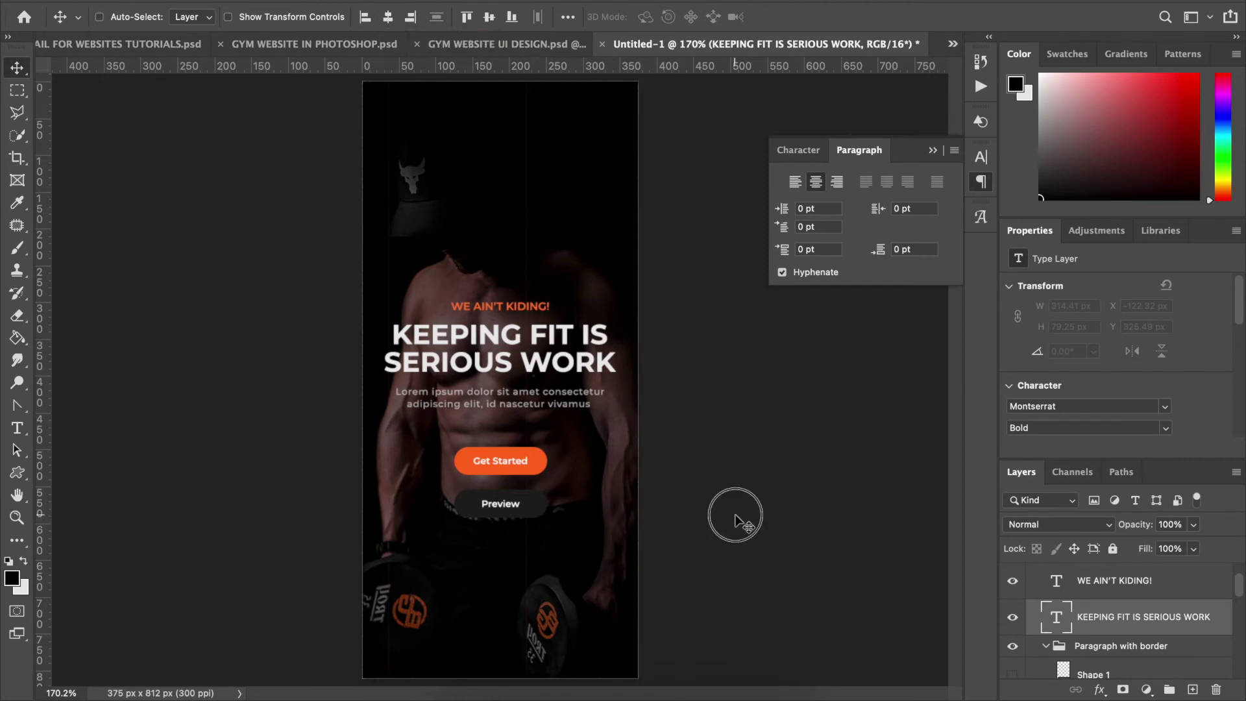
key("super+alt+a")
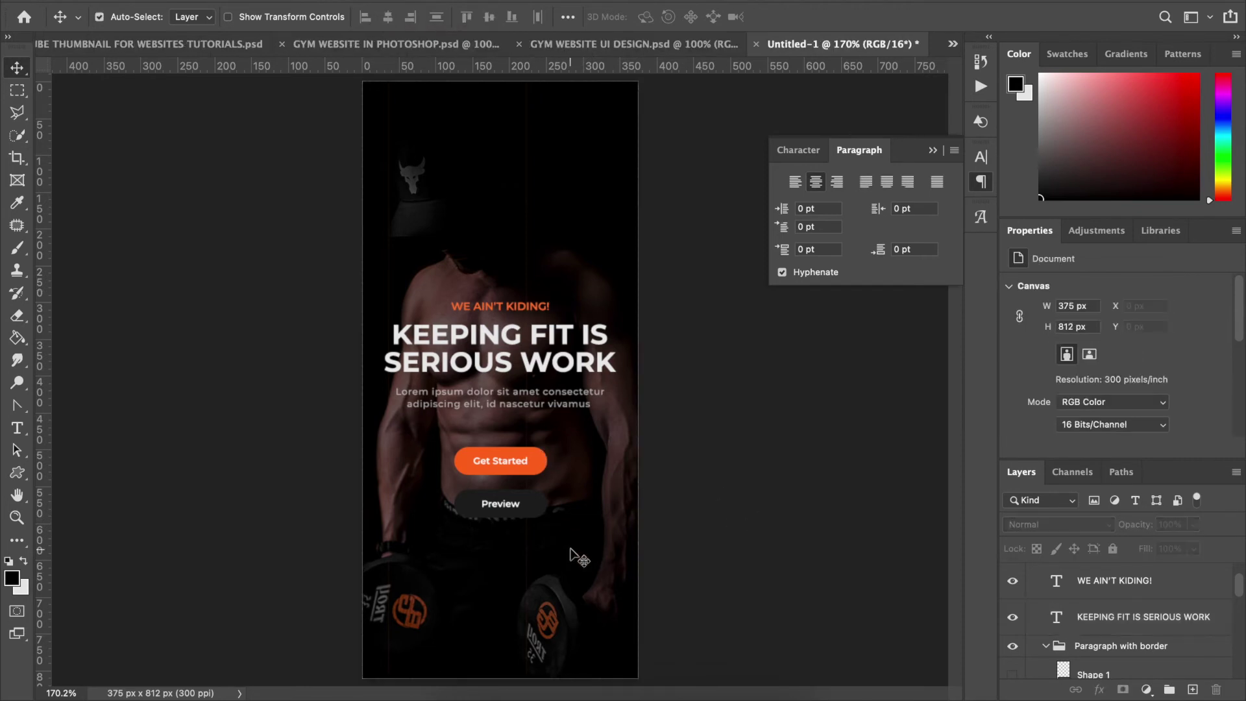
Select the Get Started and Preview buttons together and nudge them up 8 px, to Y 488.5 px.
left_click_drag(571, 549, 439, 452)
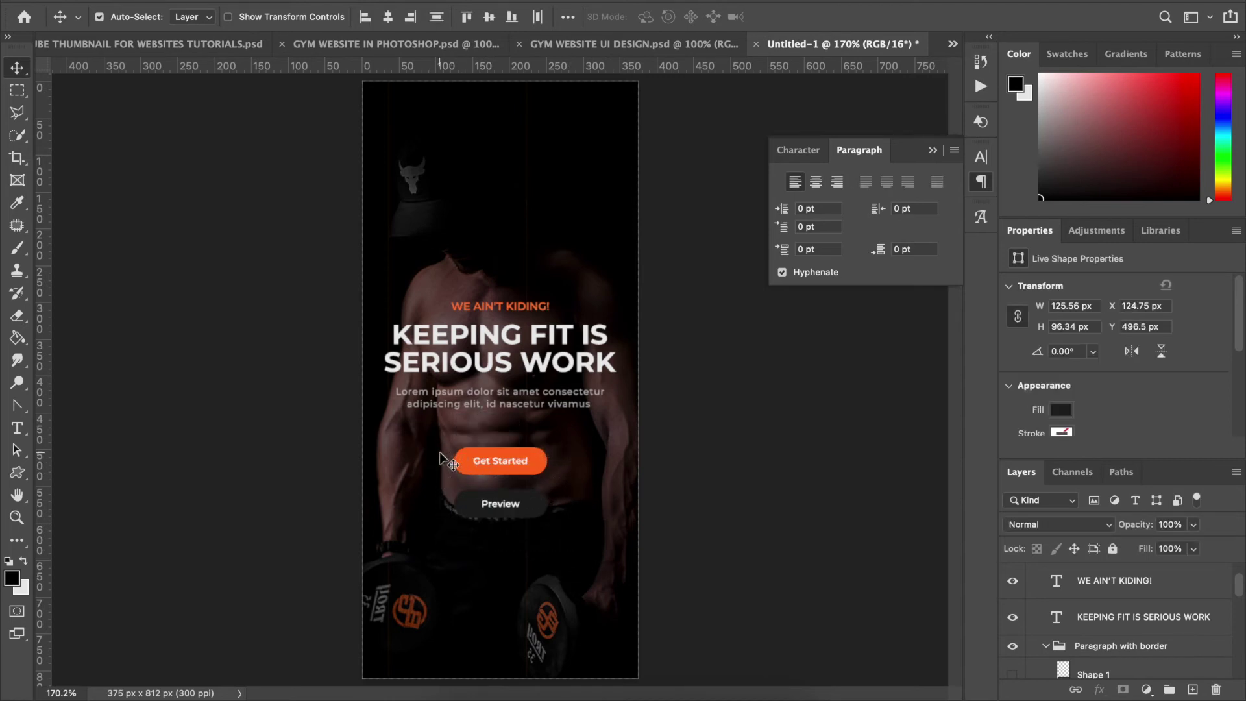
key("Up")
key("Up")
key("Up")
key("Up")
key("Up")
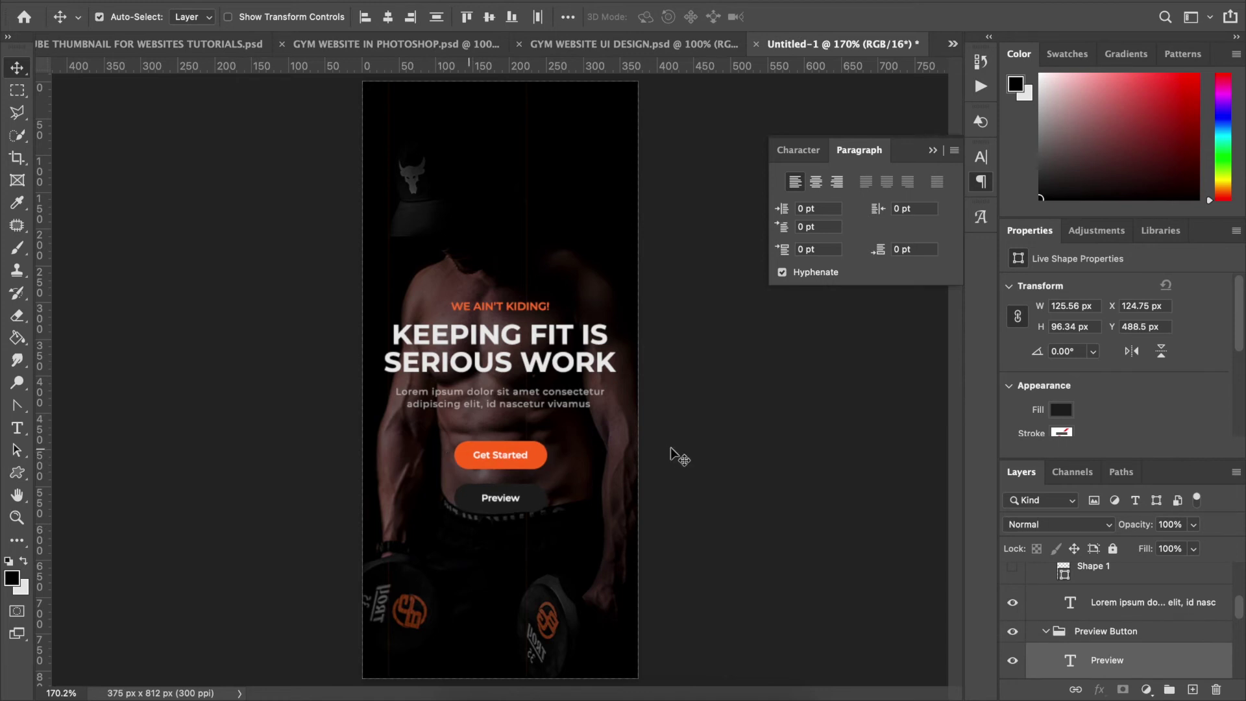
Deselect the layers and check the mobile layout with the interface panels hidden, and restore the panels.
left_click(692, 421)
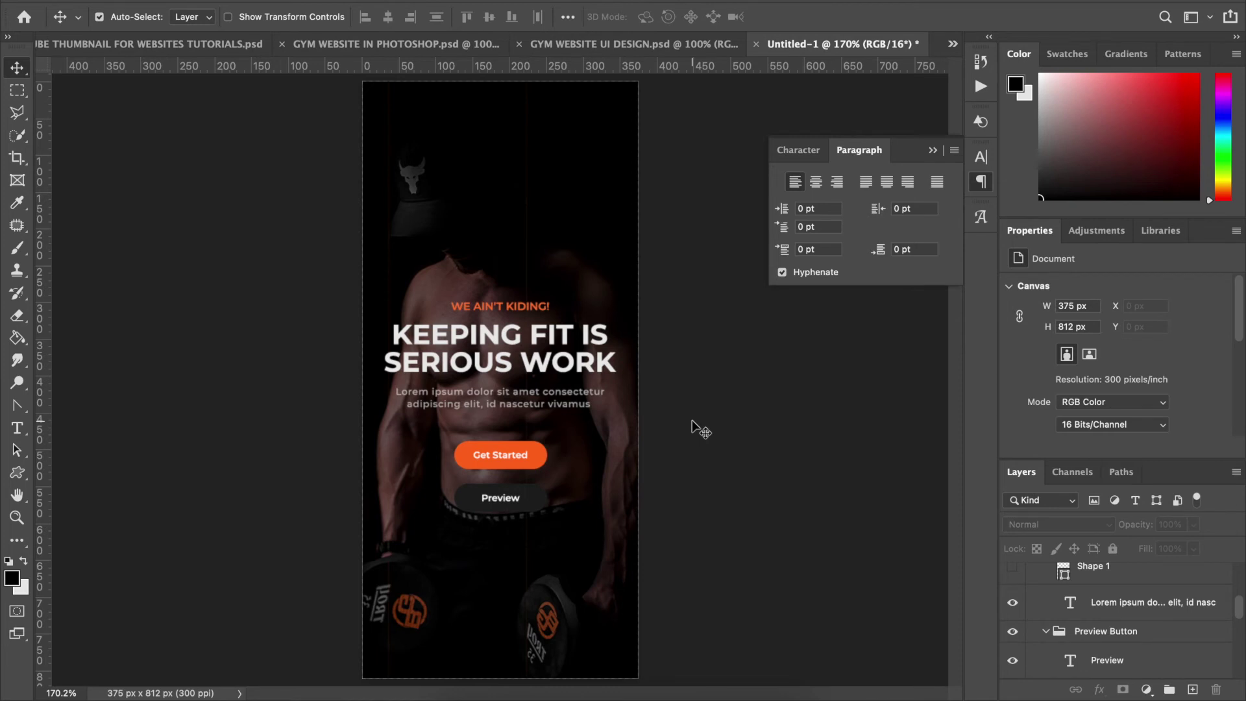
key("Tab")
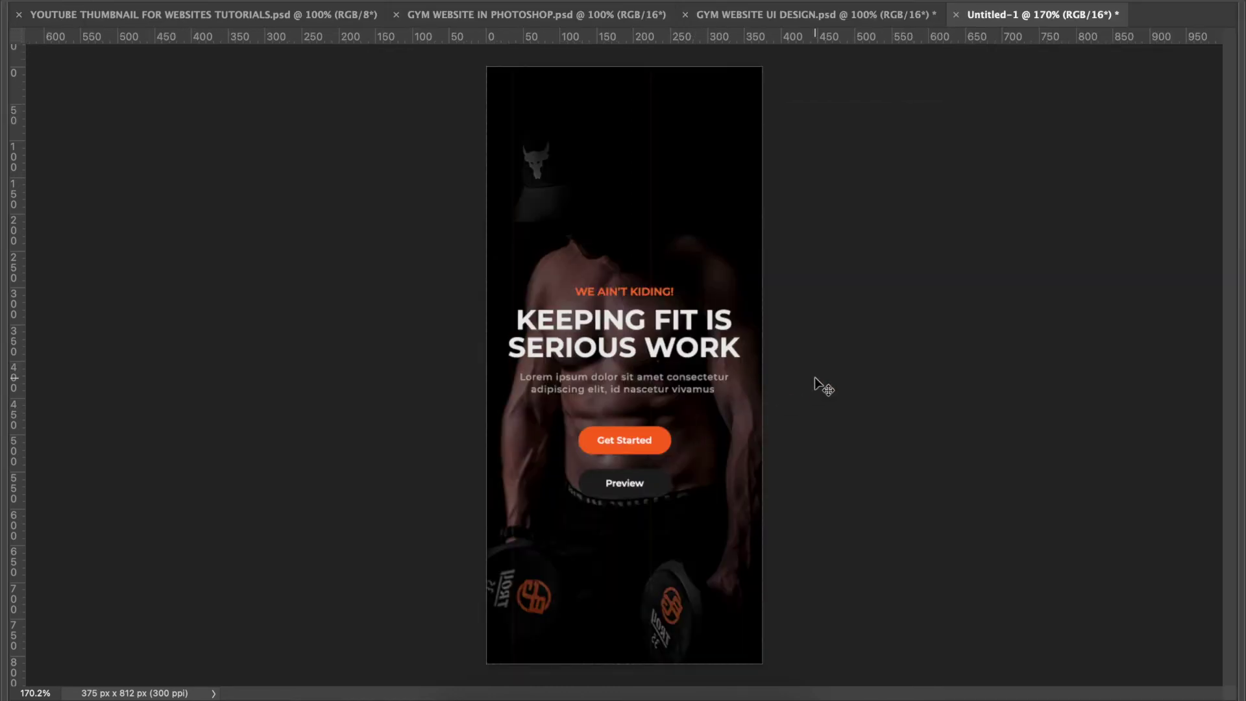
key("Tab")
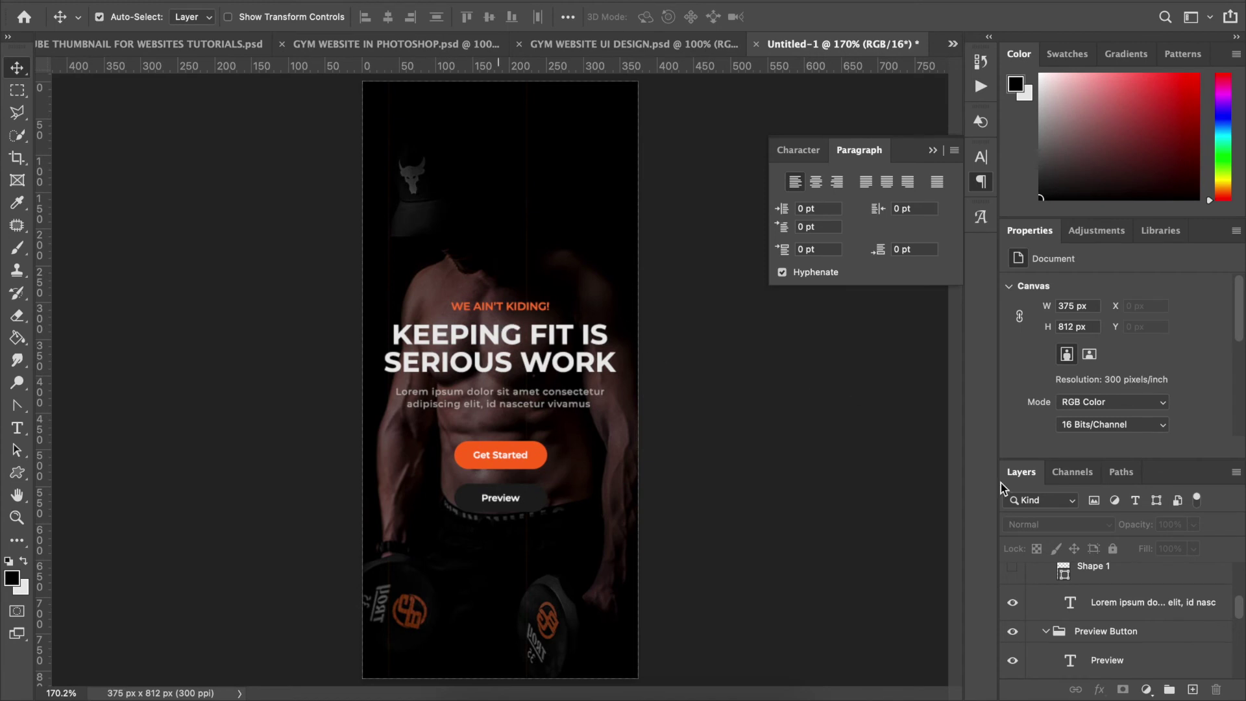
Move the NAV HEADER group onto the top of the canvas, centred at about X 817 px, Y 66 px, so the GYM logo starts near the left edge.
scroll(1125, 603, "up", 5)
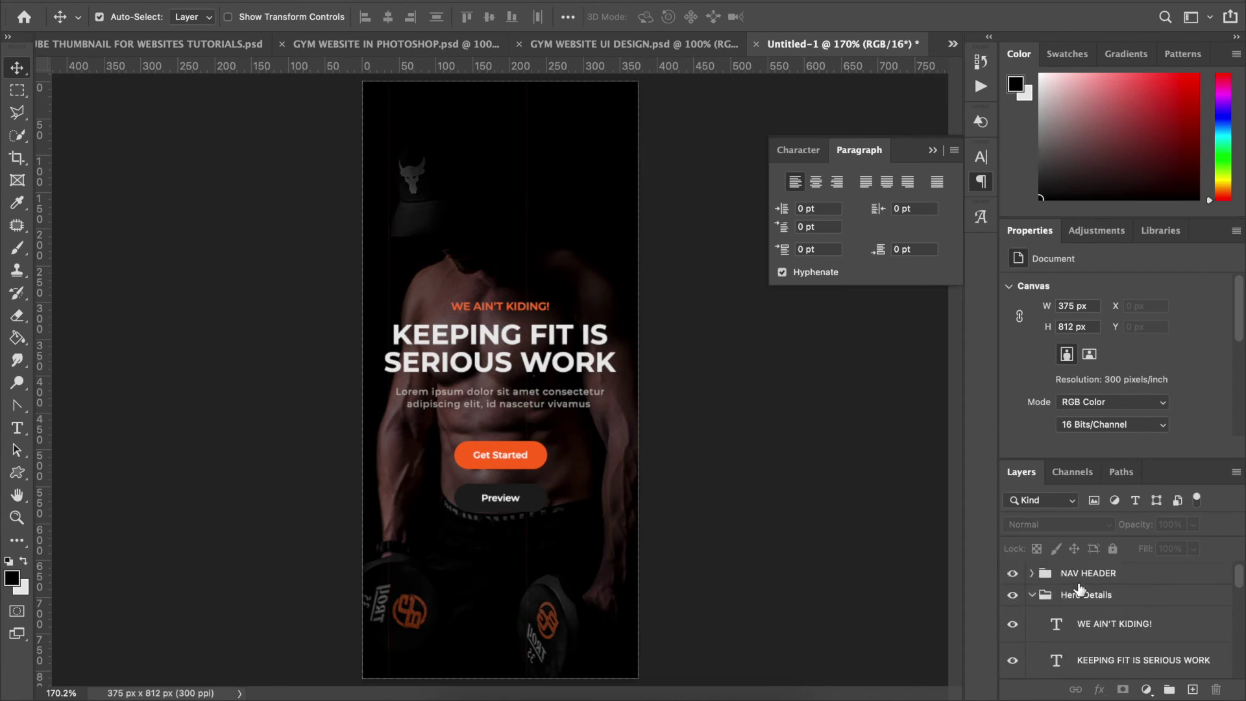
left_click(1109, 577)
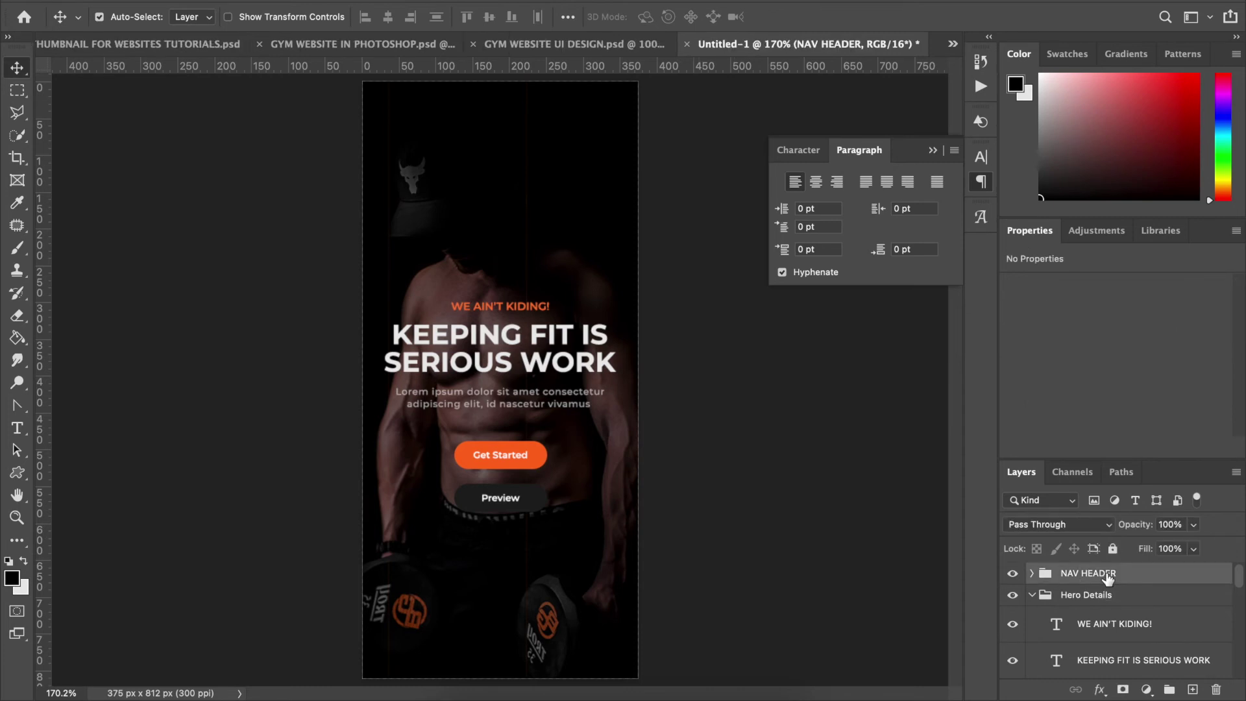
key("ctrl+minus")
key("ctrl+minus")
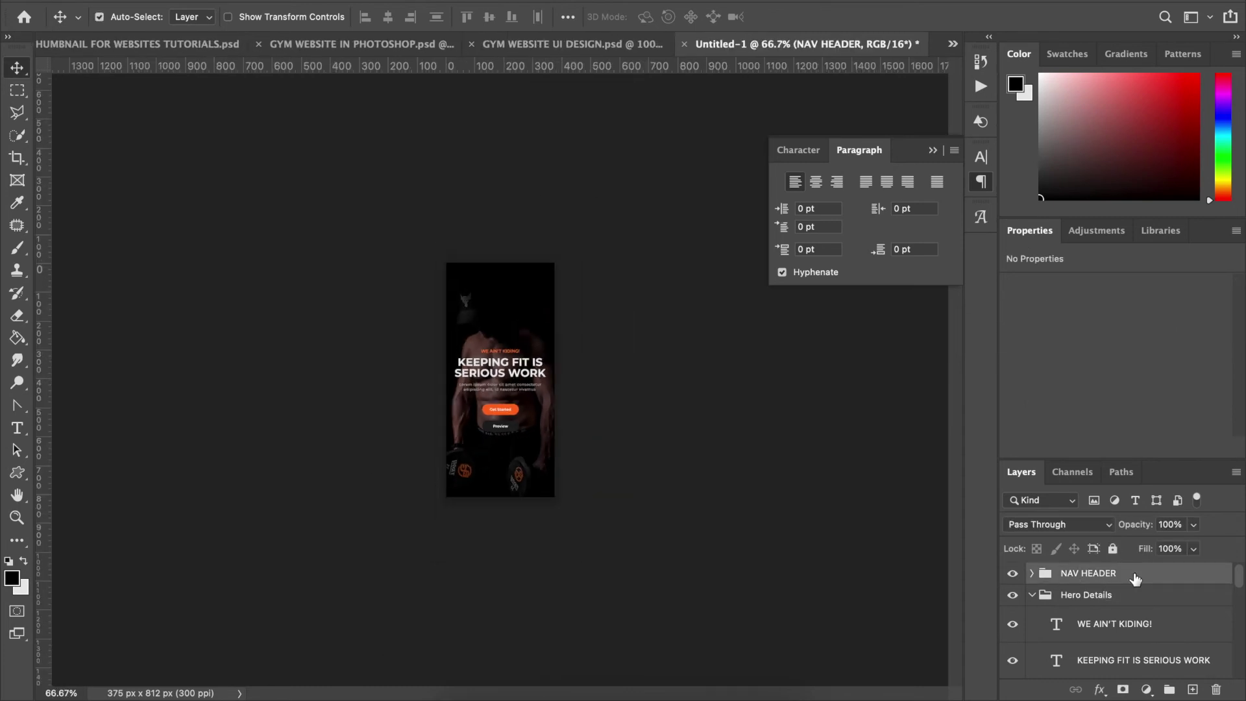
key("ctrl+t")
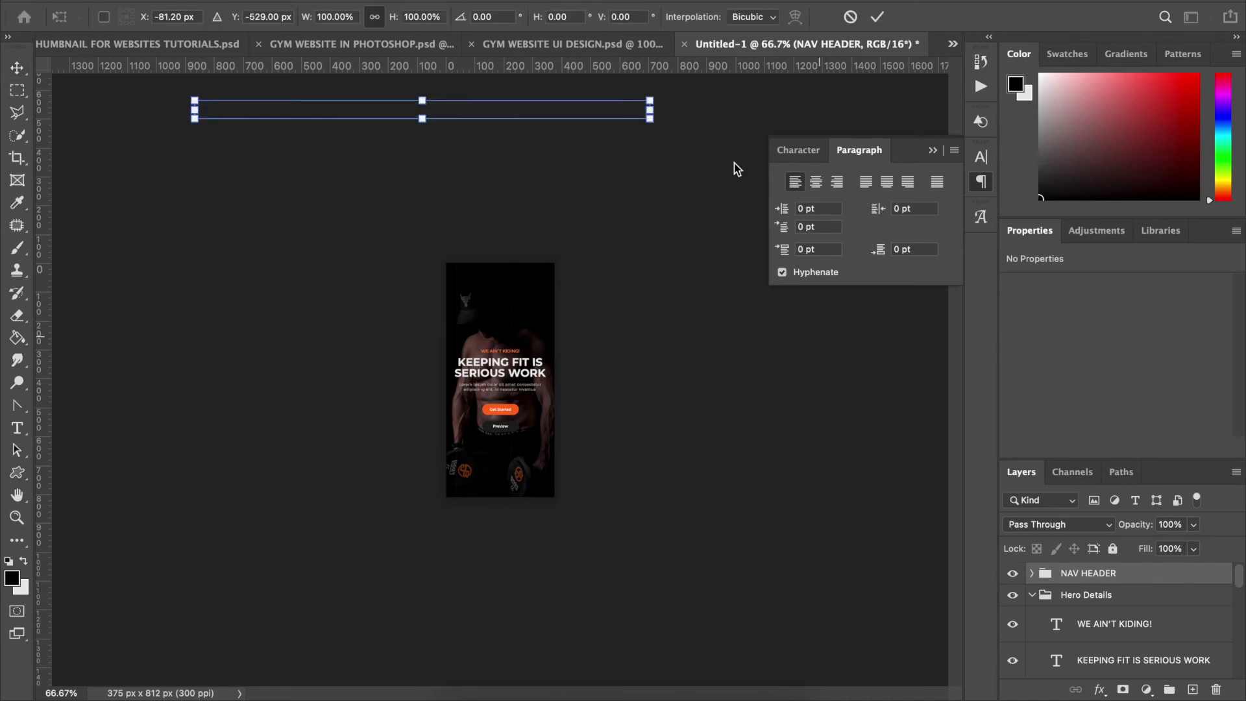
left_click_drag(566, 117, 823, 289)
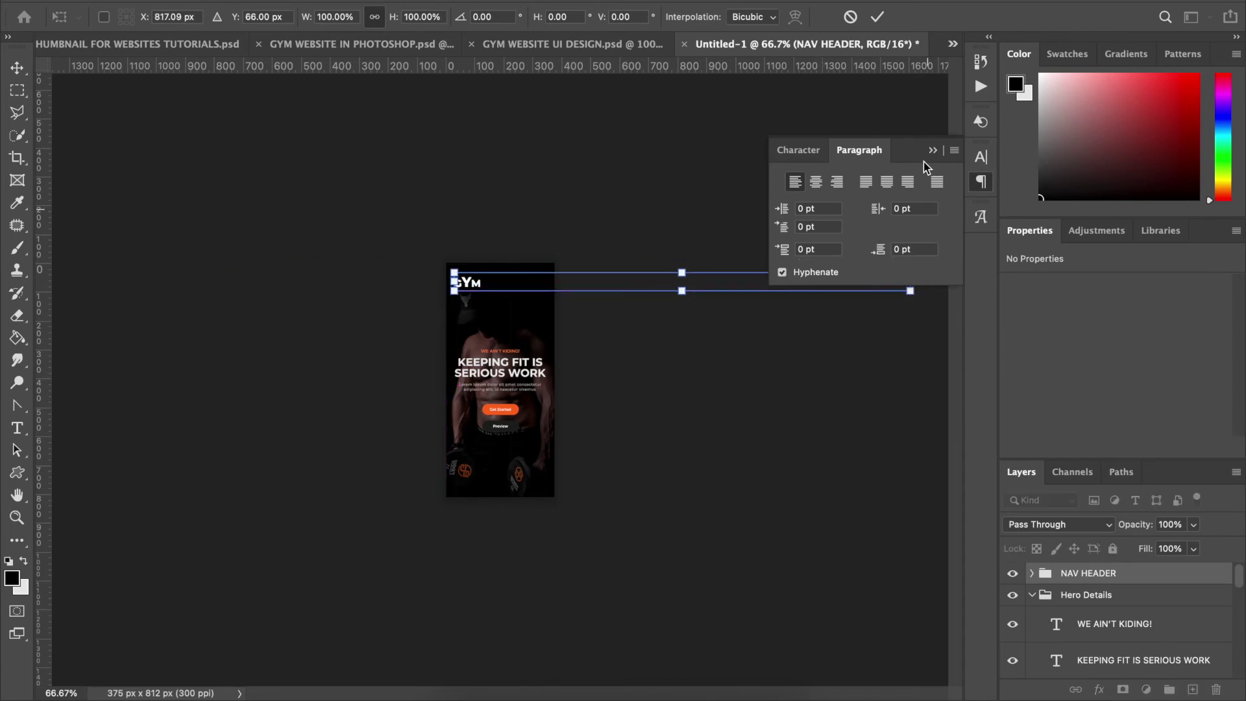
Collapse the Paragraph panel and scale the NAV HEADER group down to about 62%, keeping its left side in place.
left_click(932, 150)
left_click_drag(910, 282, 740, 271)
key("Return")
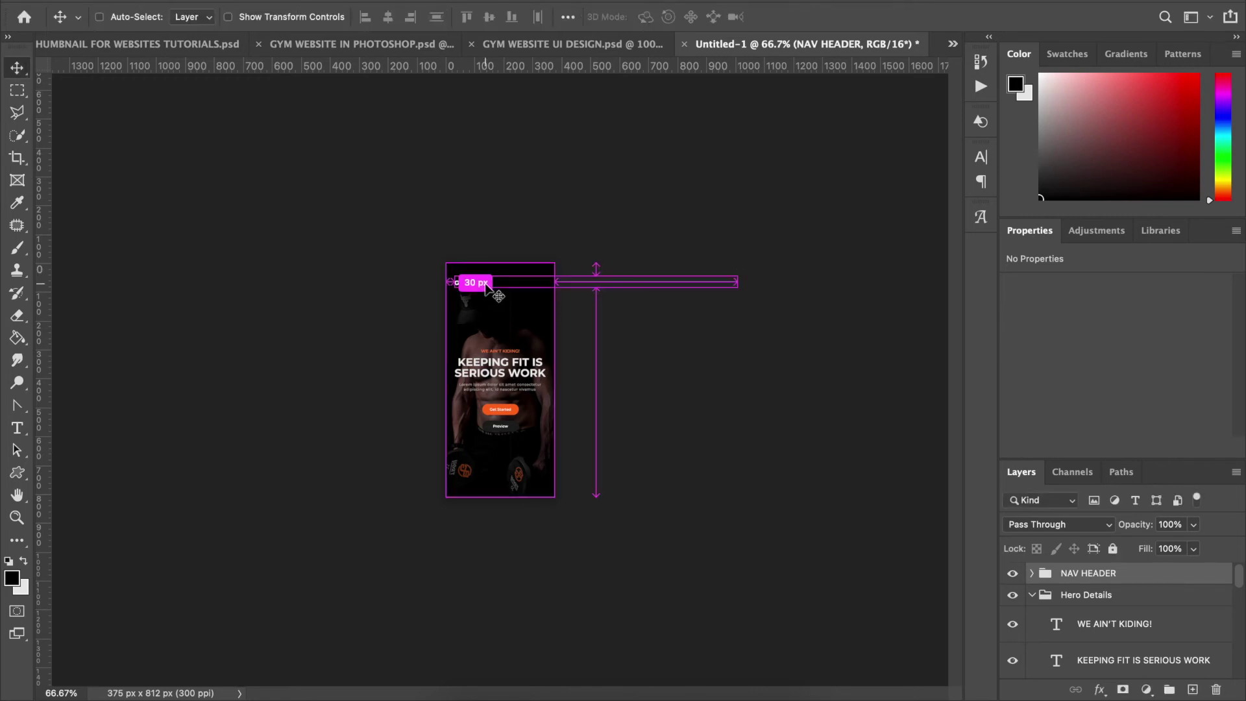
Try moving the GYM logo alone toward the canvas's upper-left corner, at about X 5 px, Y 28 px, and undo the move.
scroll(485, 283, "up", 5)
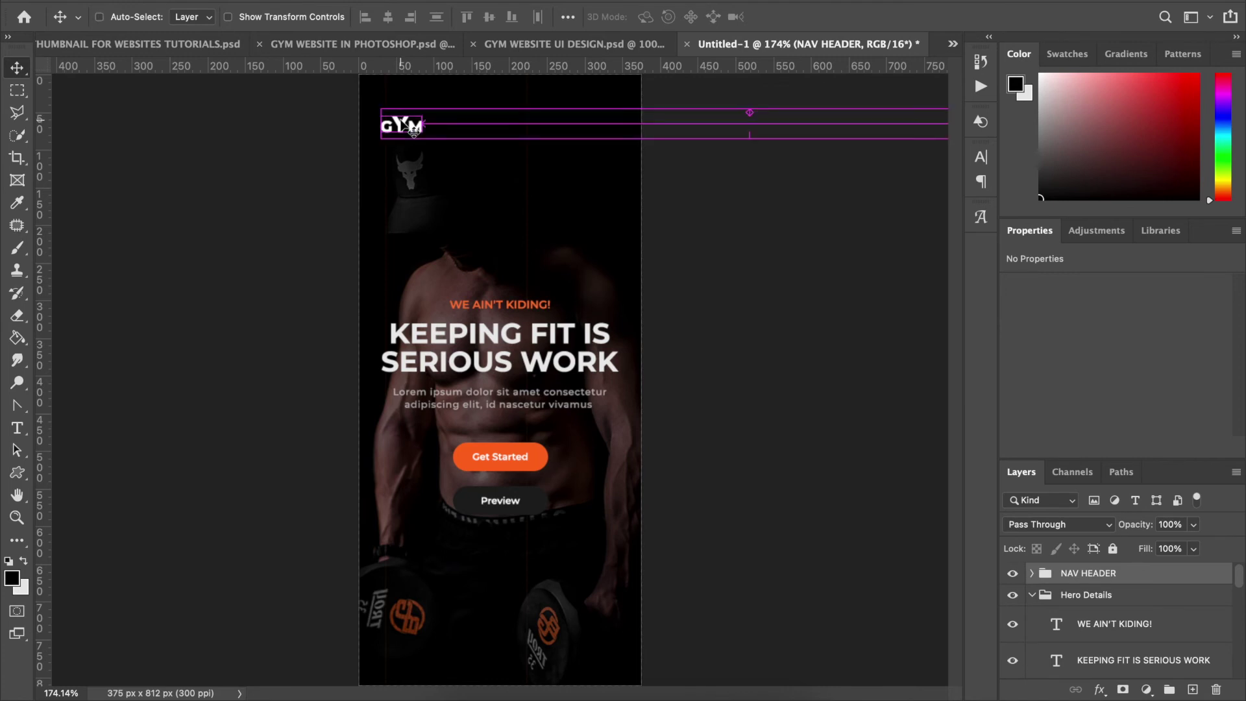
left_click(398, 107, "super")
left_click_drag(397, 107, 397, 105)
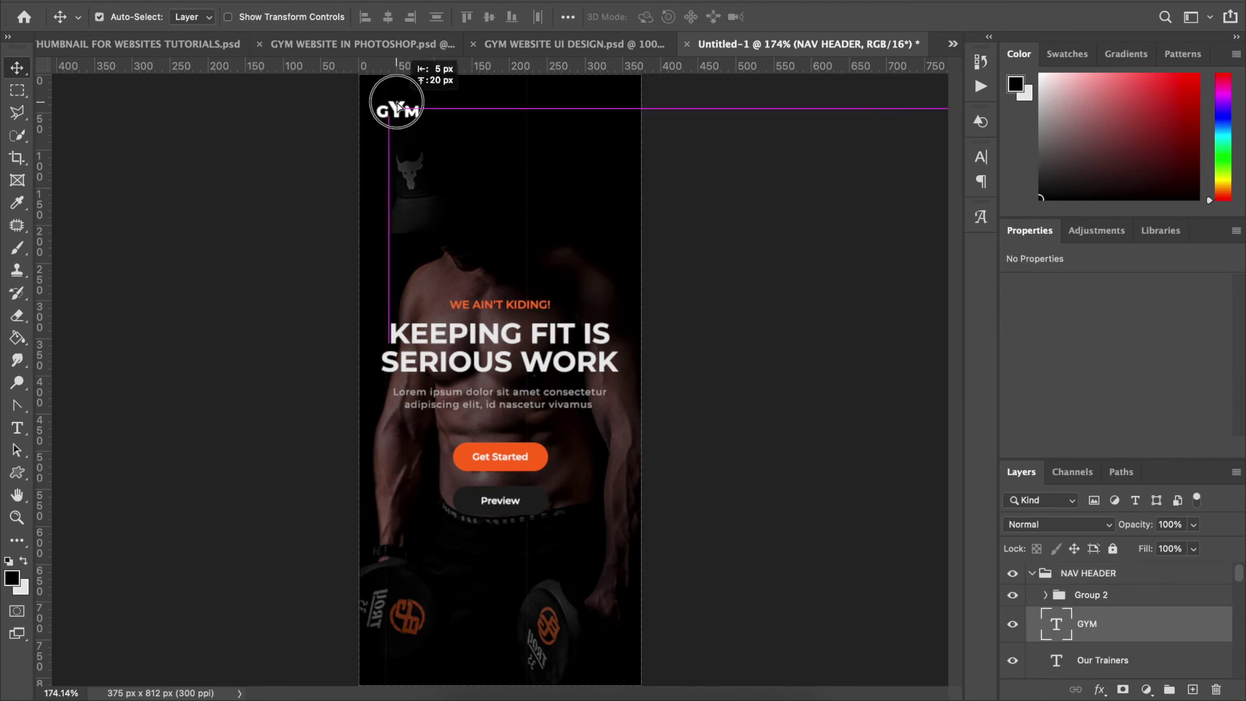
key("shift+Up")
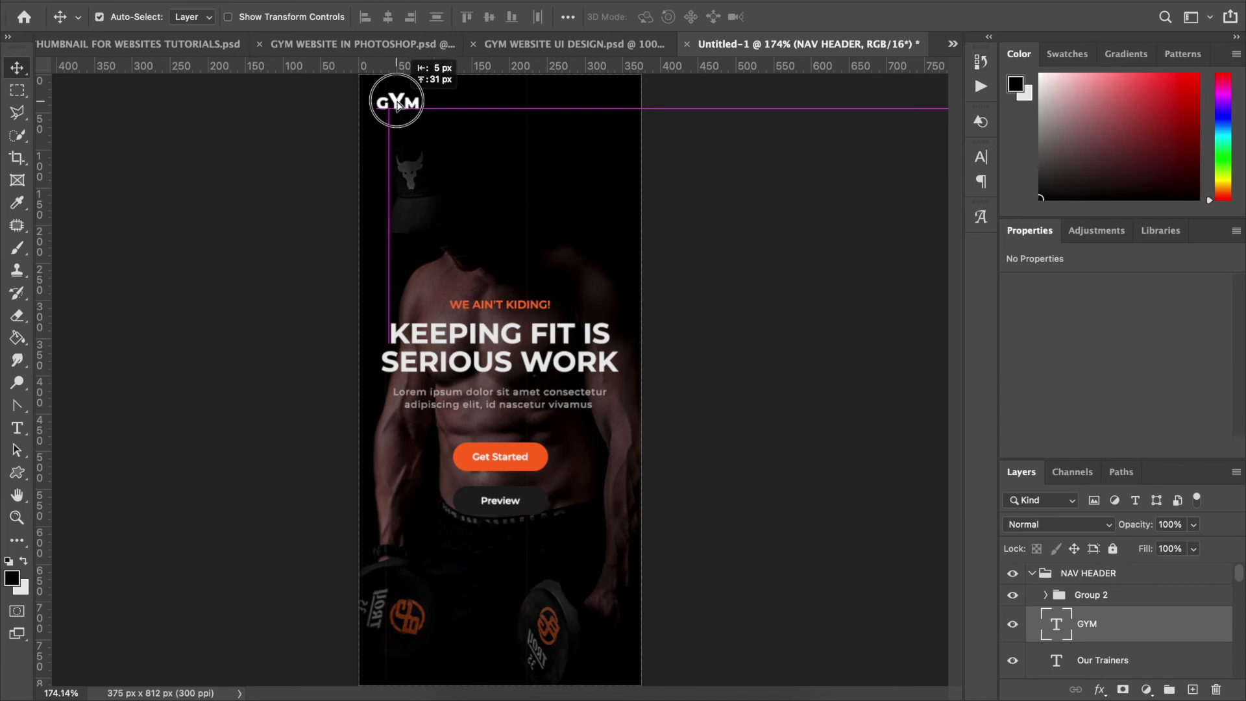
key("shift+Down")
key("Down")
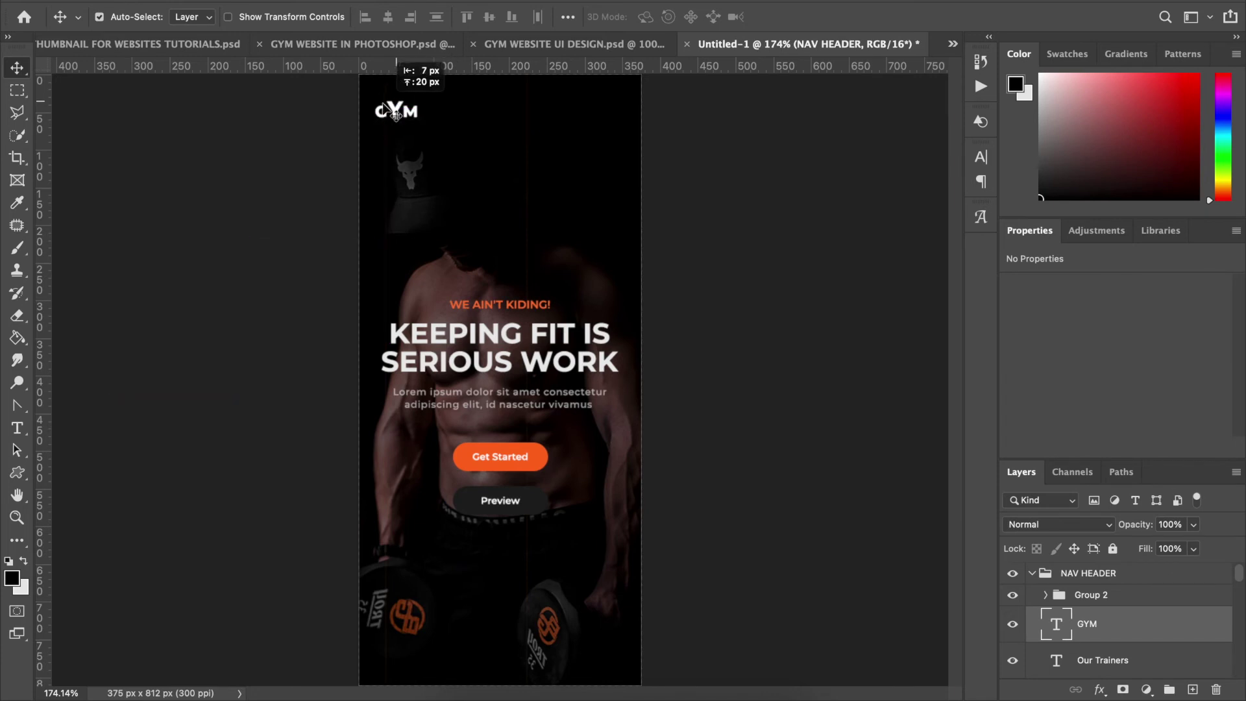
left_click(395, 112)
key("shift+Left")
key("Up")
key("Up")
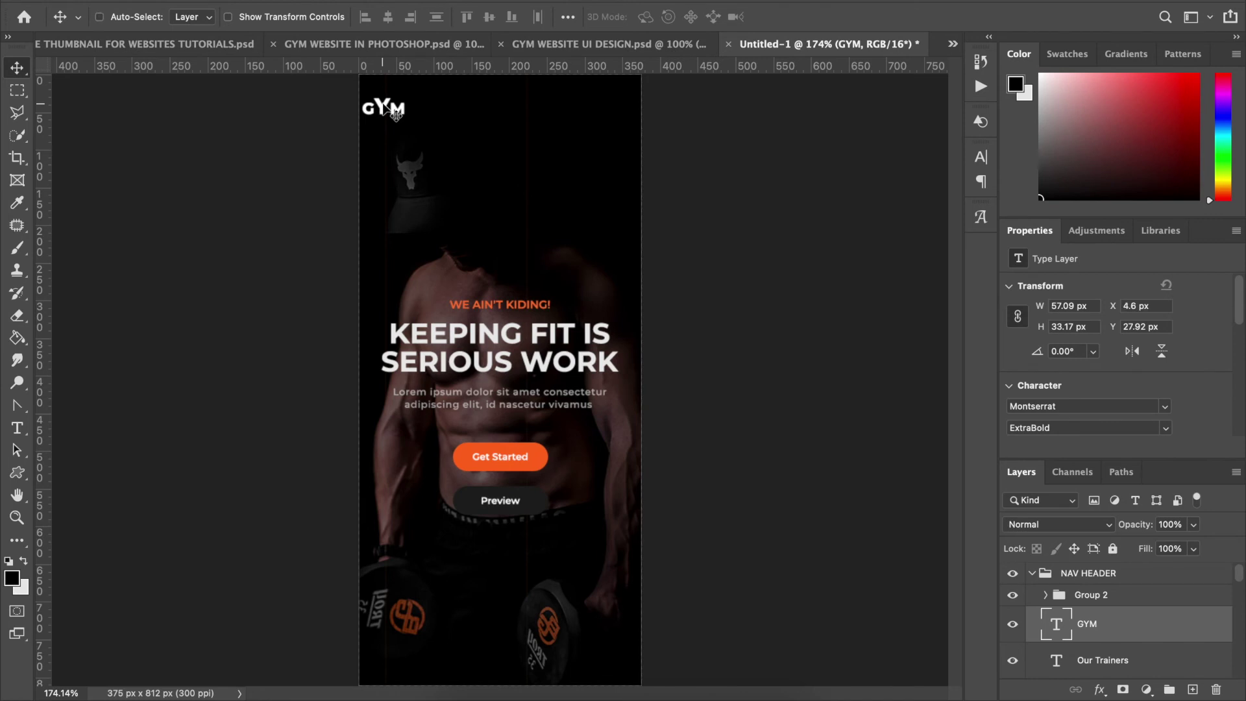
key("Up")
key("super+z")
Nudge the GYM logo straight up to about Y 29 px, at X 29.6 px.
key("Up")
key("Up")
key("Up")
key("Up")
key("Up")
key("Up")
key("Up")
key("Up")
key("Up")
key("Up")
key("Up")
key("Up")
key("Up")
key("Up")
key("Up")
key("Up")
key("Up")
key("Up")
key("Up")
key("Up")
key("Up")
key("Up")
key("Up")
key("Up")
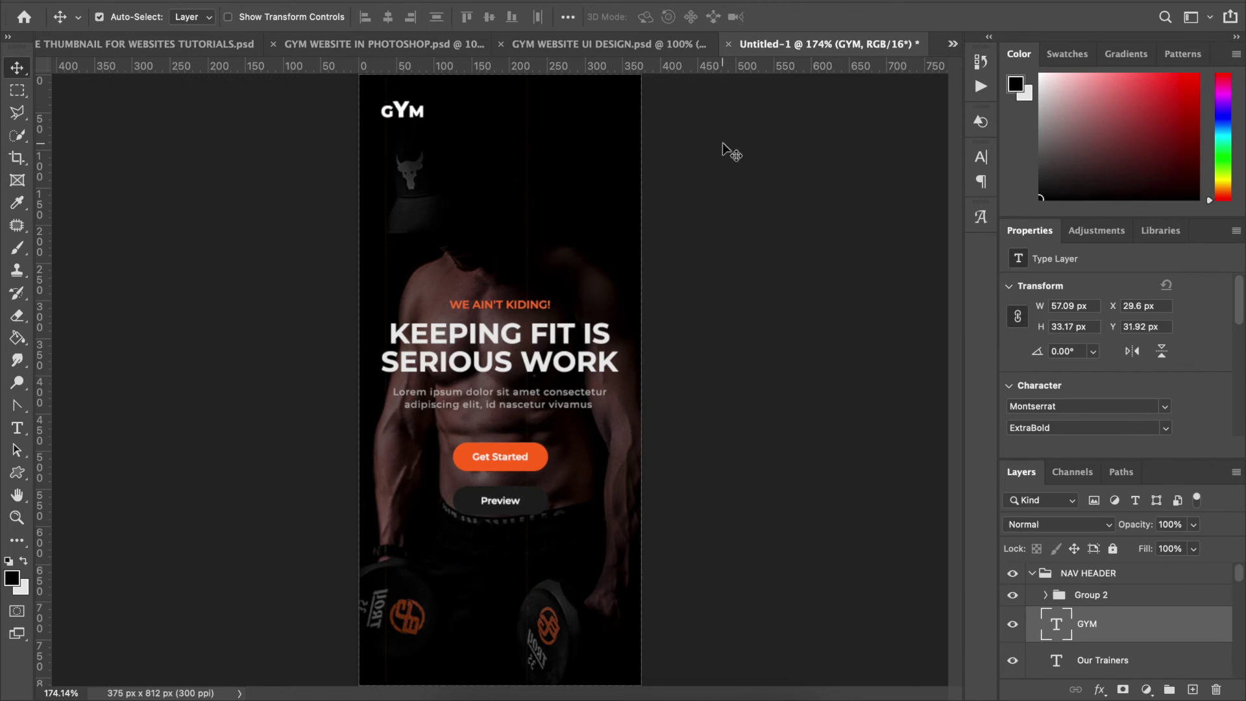
key("Down")
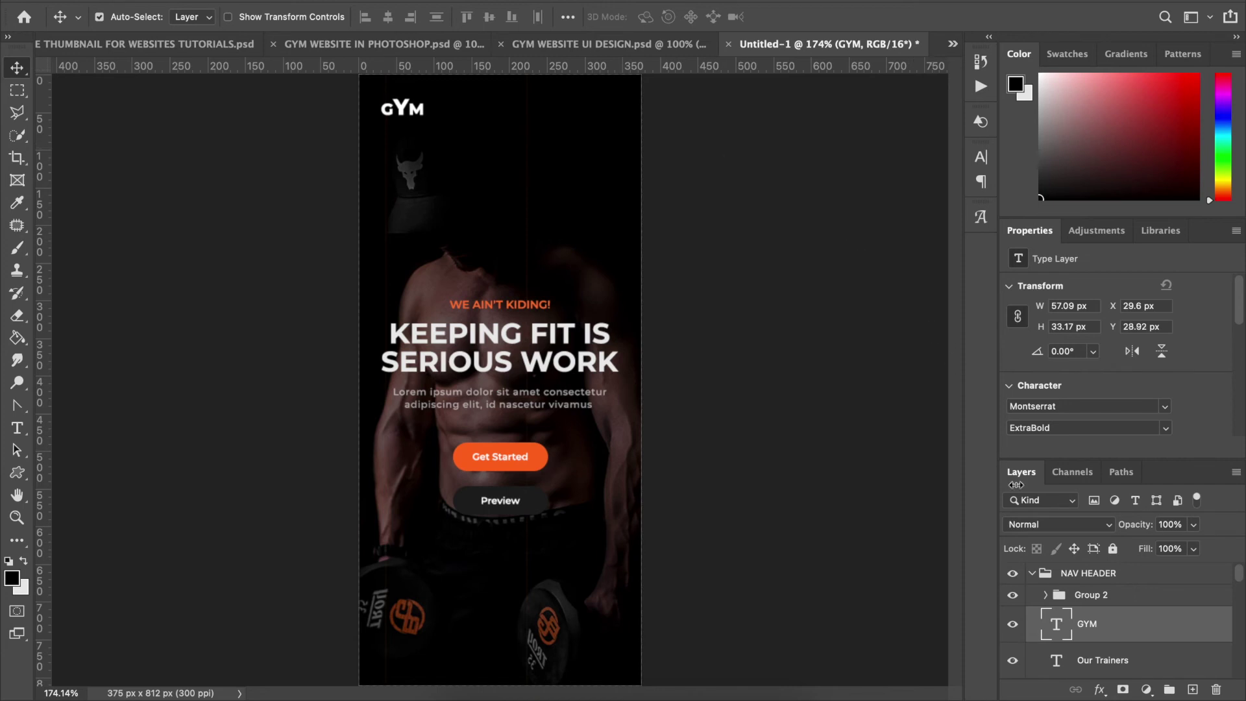
Check the contents of Group 2, which holds the Contact button, in the NAV HEADER group, then collapse and hide it.
scroll(1111, 623, "down", 1)
scroll(1110, 619, "up", 1)
left_click(1045, 595)
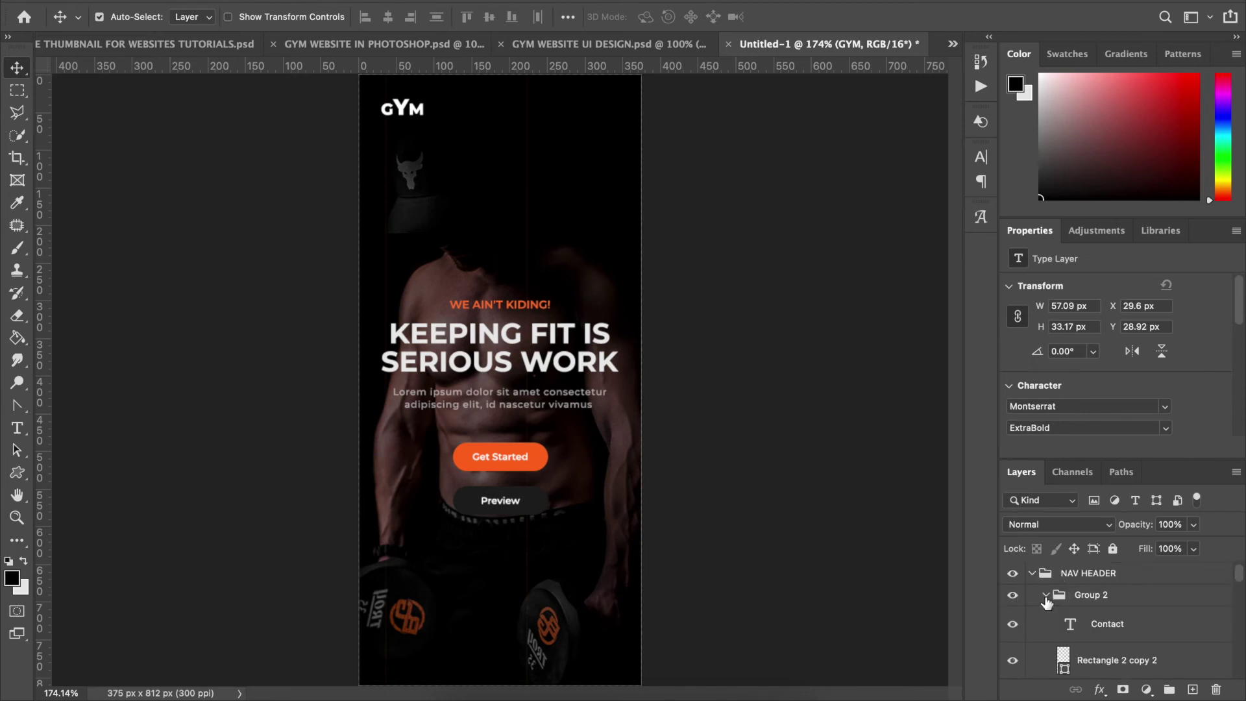
scroll(1098, 636, "down", 2)
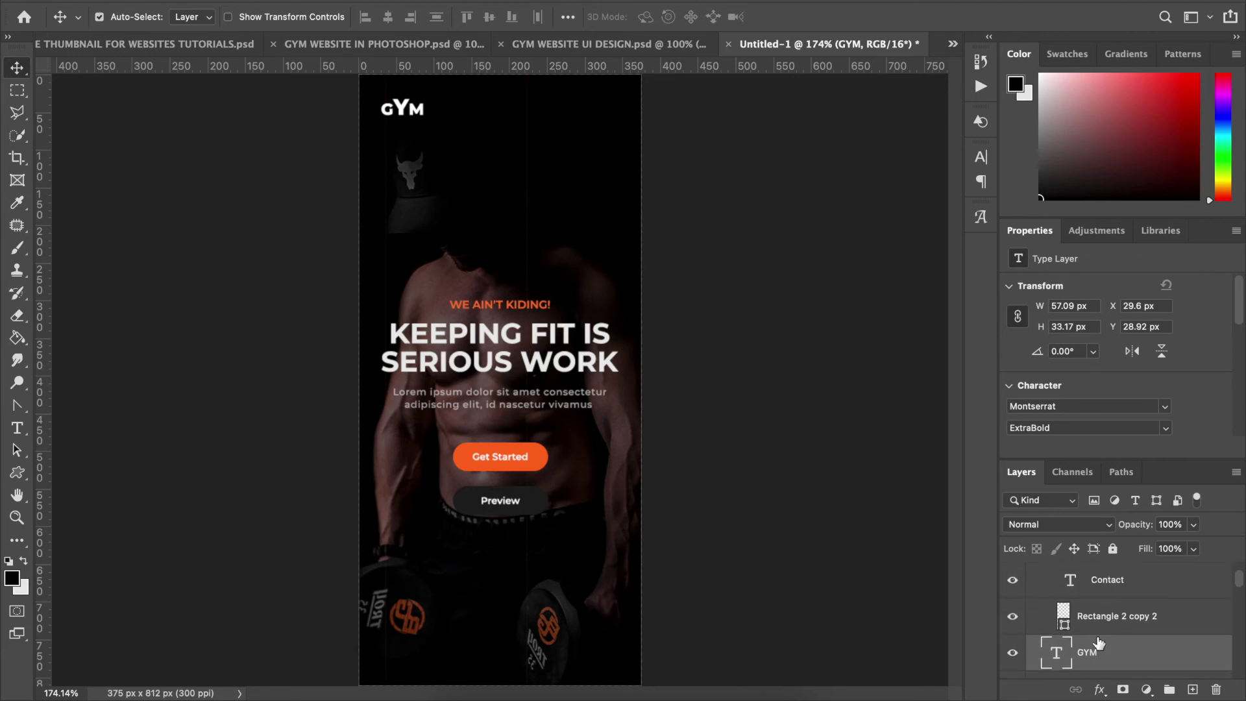
scroll(1097, 642, "up", 2)
left_click(1045, 596)
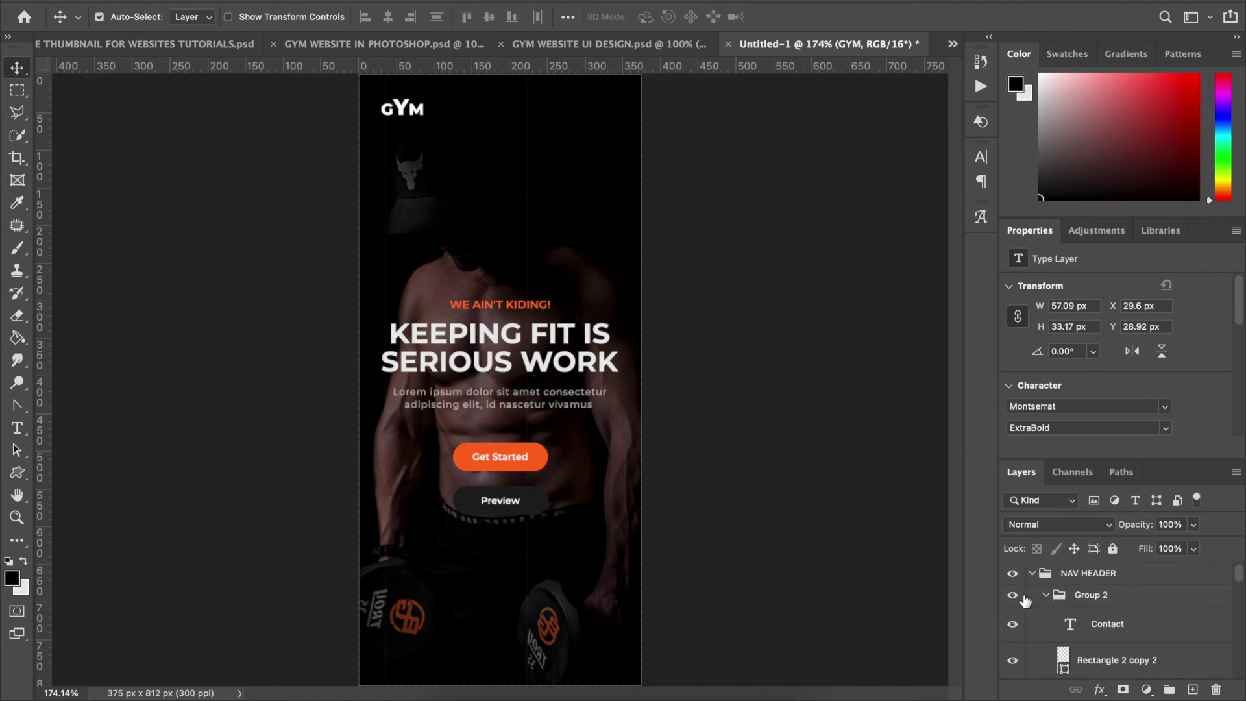
left_click(1012, 595)
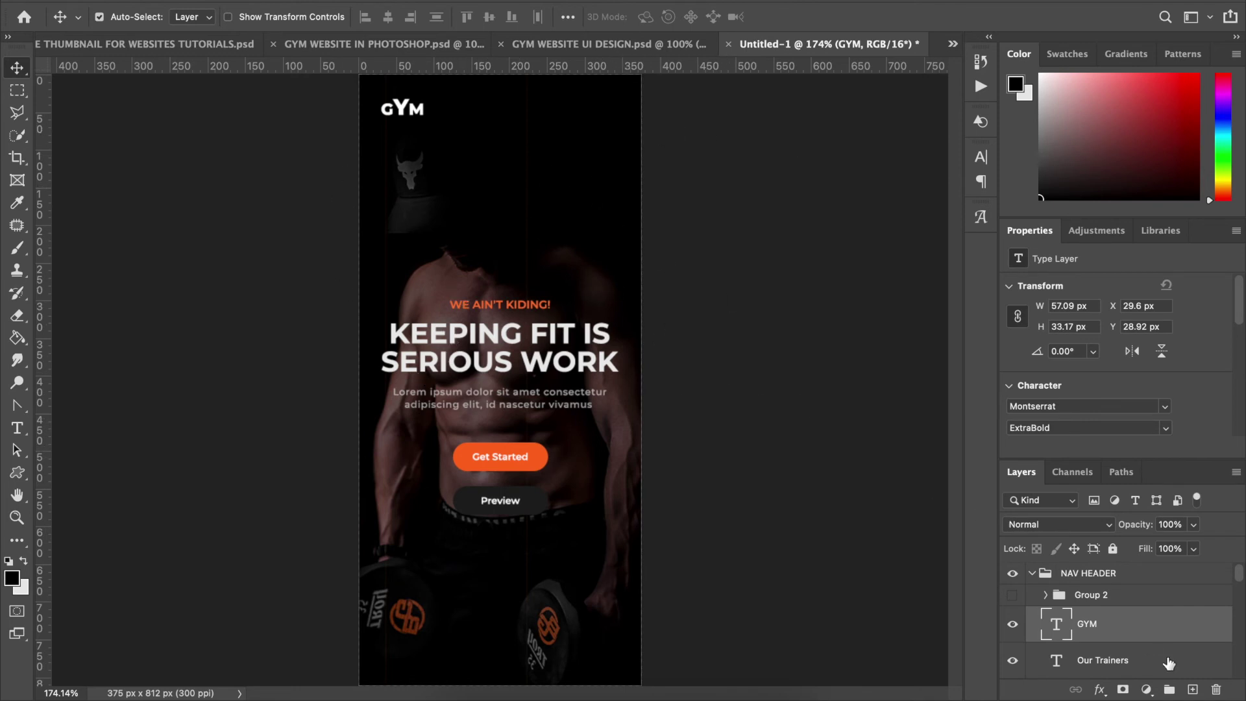
Hide the navigation text layers, including Our Trainers and About Us, in the NAV HEADER group, keeping the GYM logo visible.
scroll(1148, 643, "down", 1)
left_click(1013, 612)
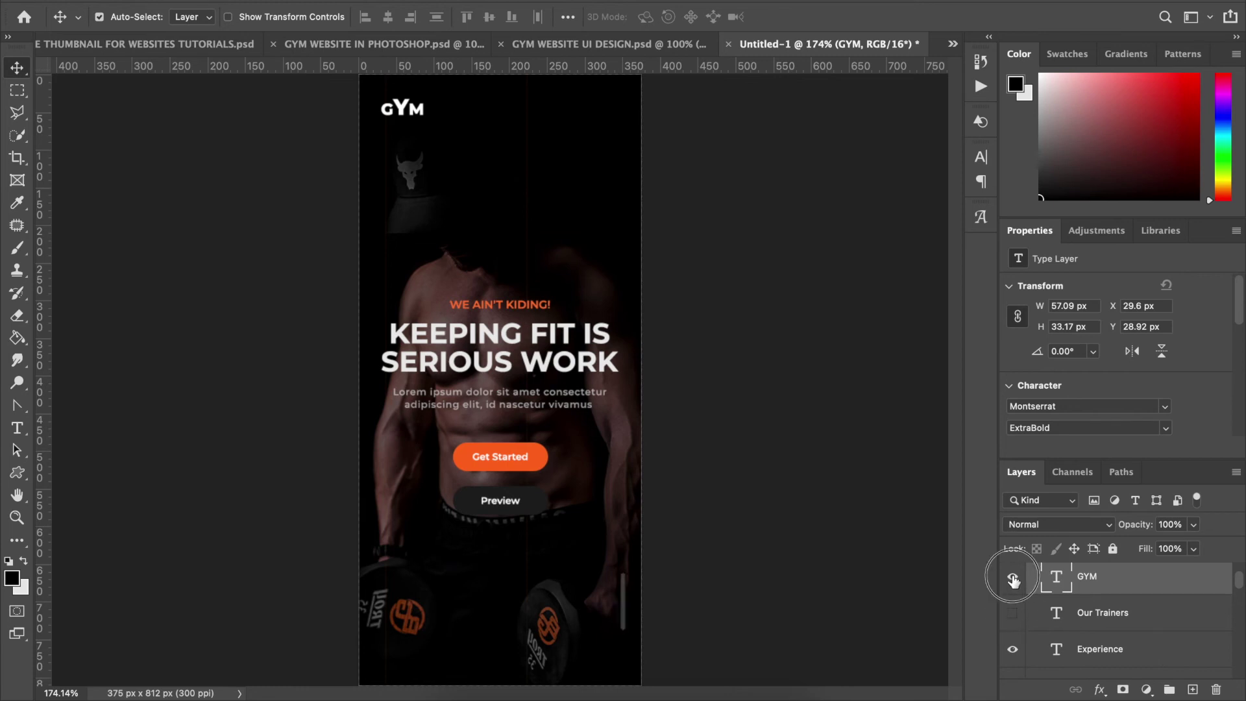
left_click(1013, 580)
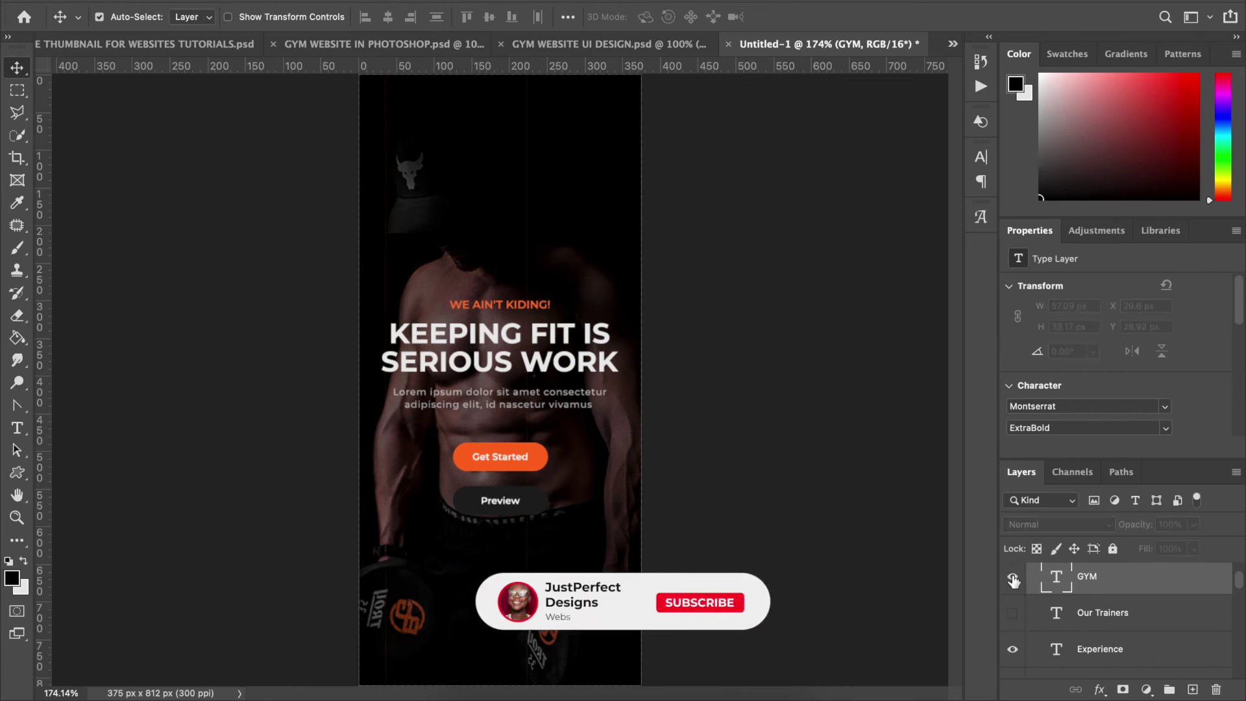
left_click(1012, 580)
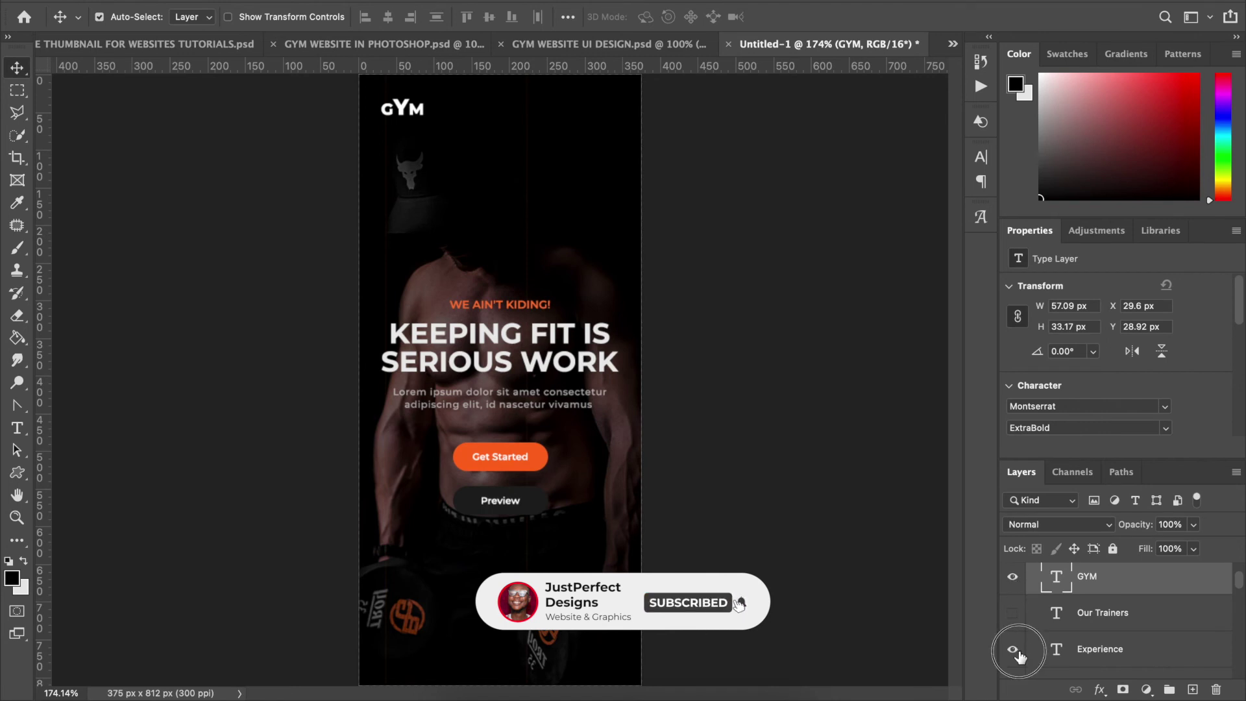
scroll(1112, 648, "down", 3)
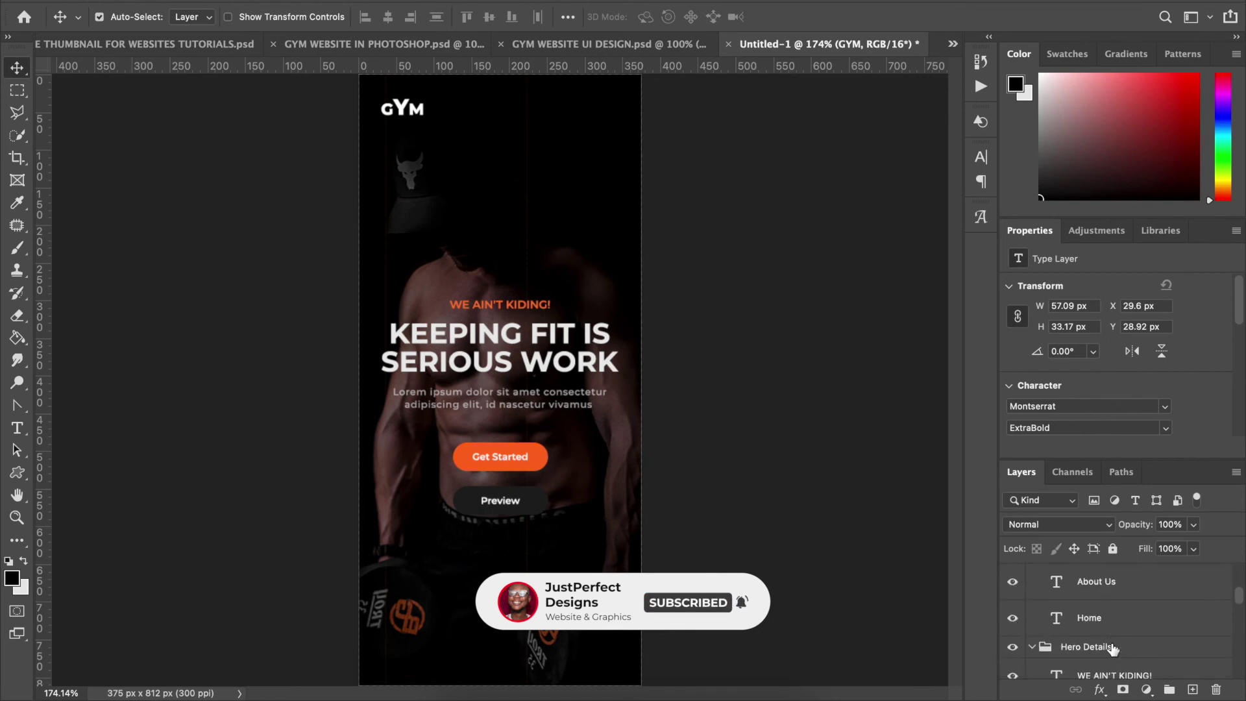
left_click(1012, 582)
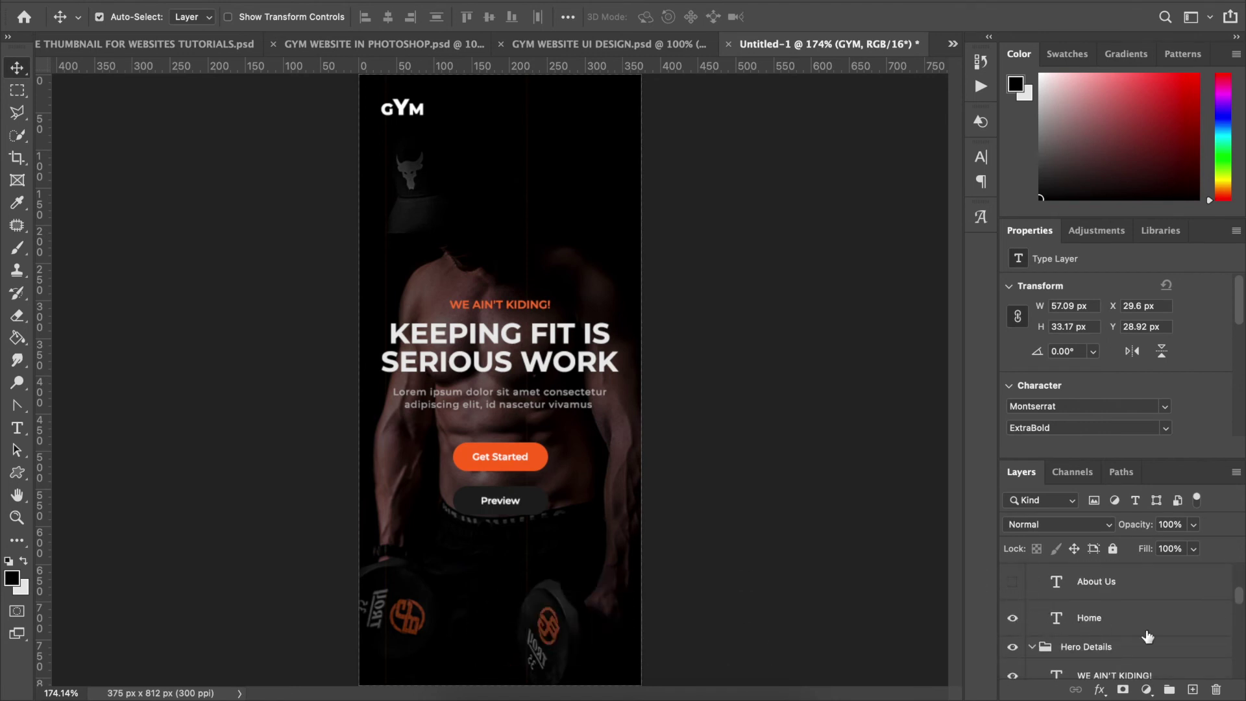
scroll(1147, 636, "up", 3)
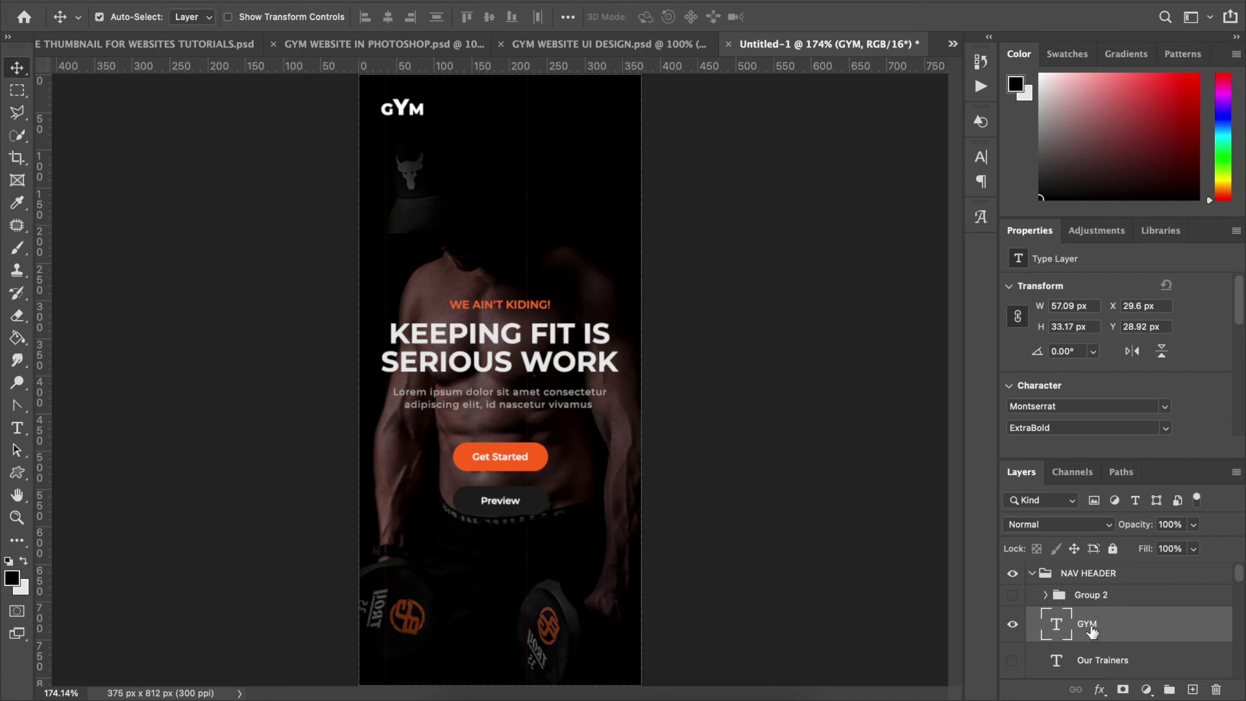
Add a new layer above Group 2 and set the Pen tool to Shape mode with no fill and a 3 px orange stroke.
left_click(1169, 596)
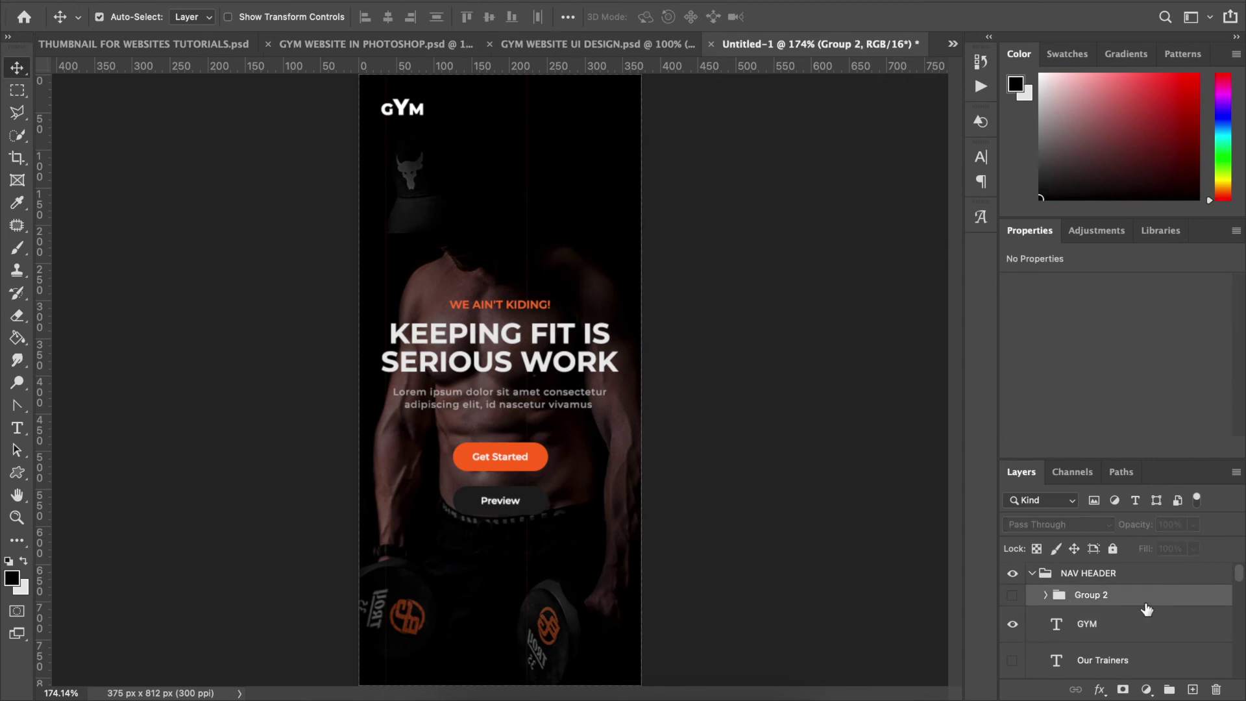
left_click(1193, 690)
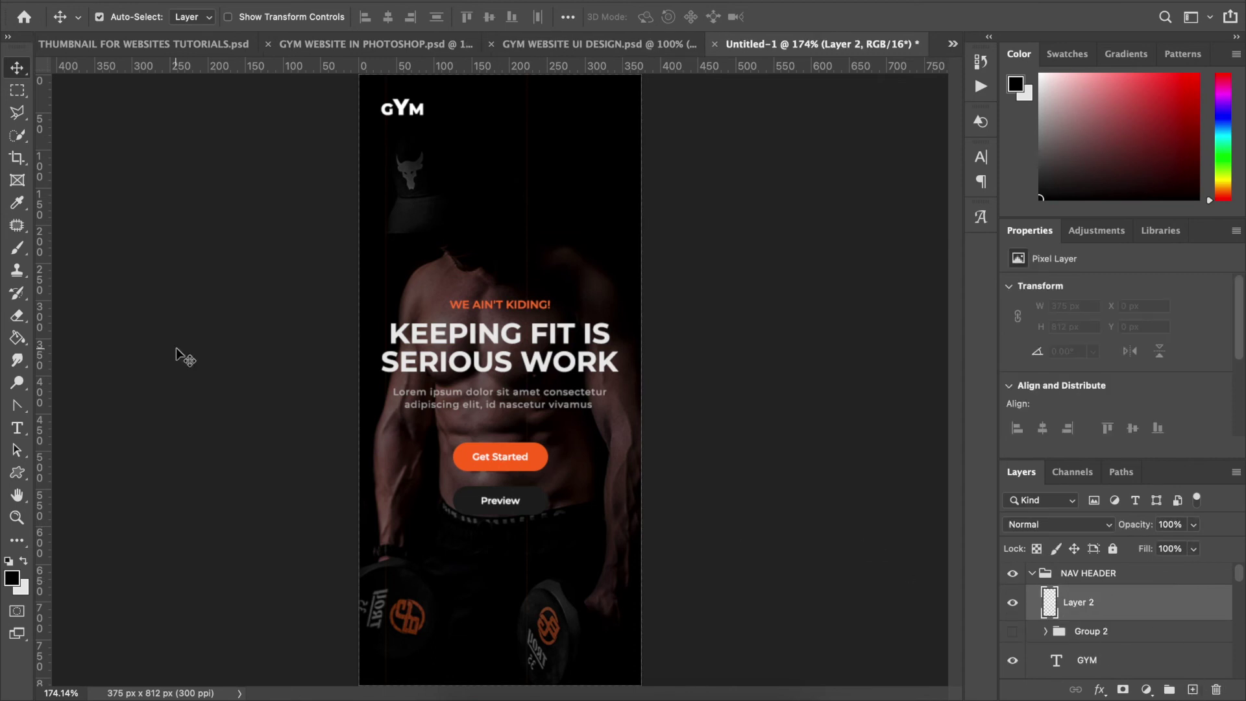
key("p")
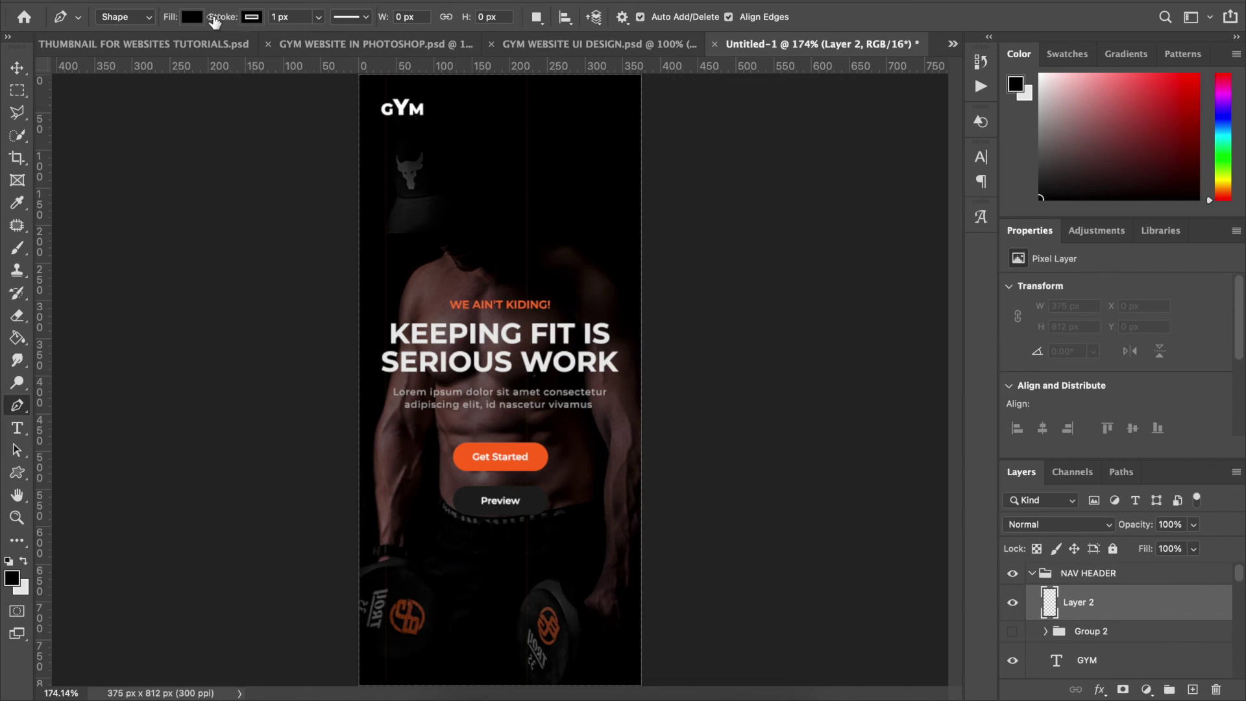
left_click(192, 17)
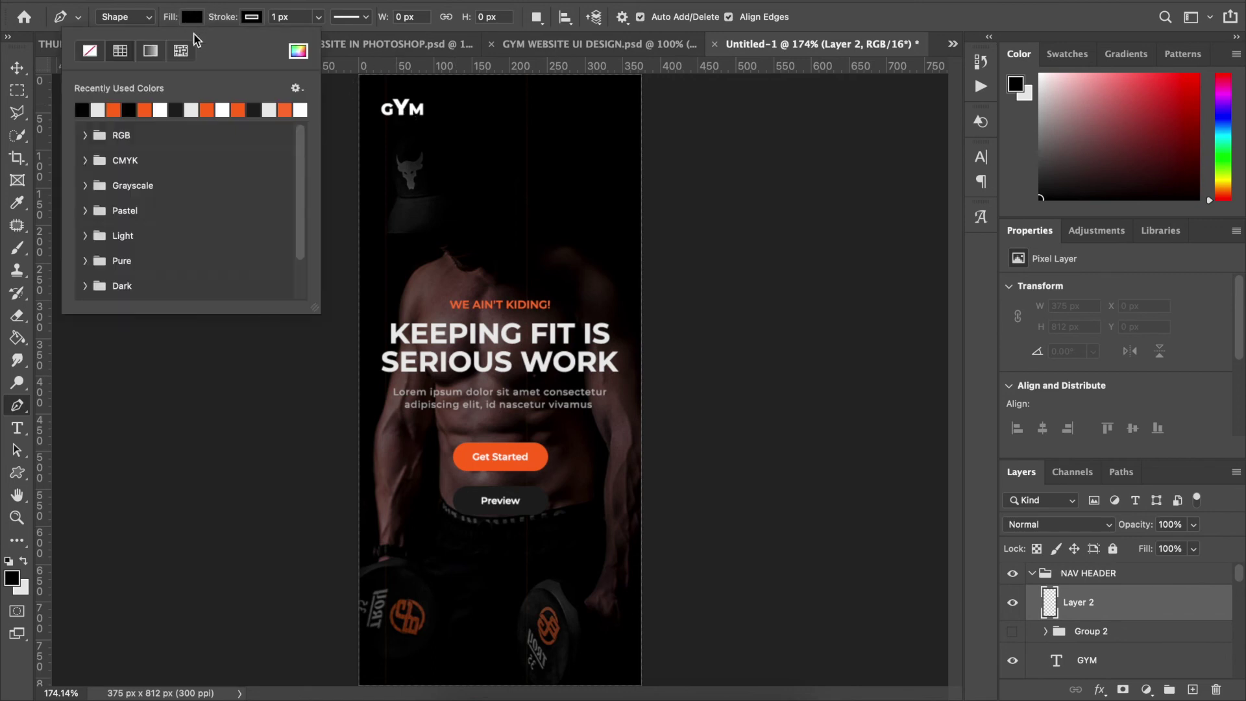
left_click(89, 52)
left_click(252, 18)
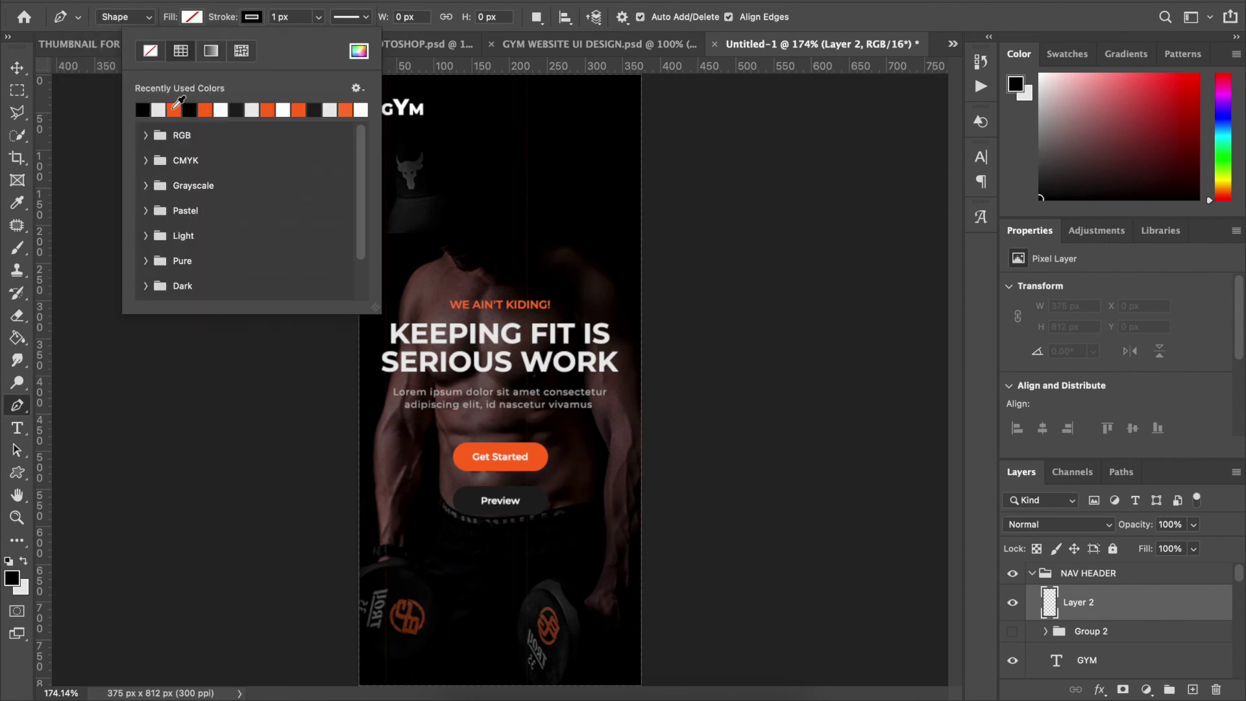
left_click(173, 110)
left_click(318, 17)
left_click(318, 17)
left_click(288, 16)
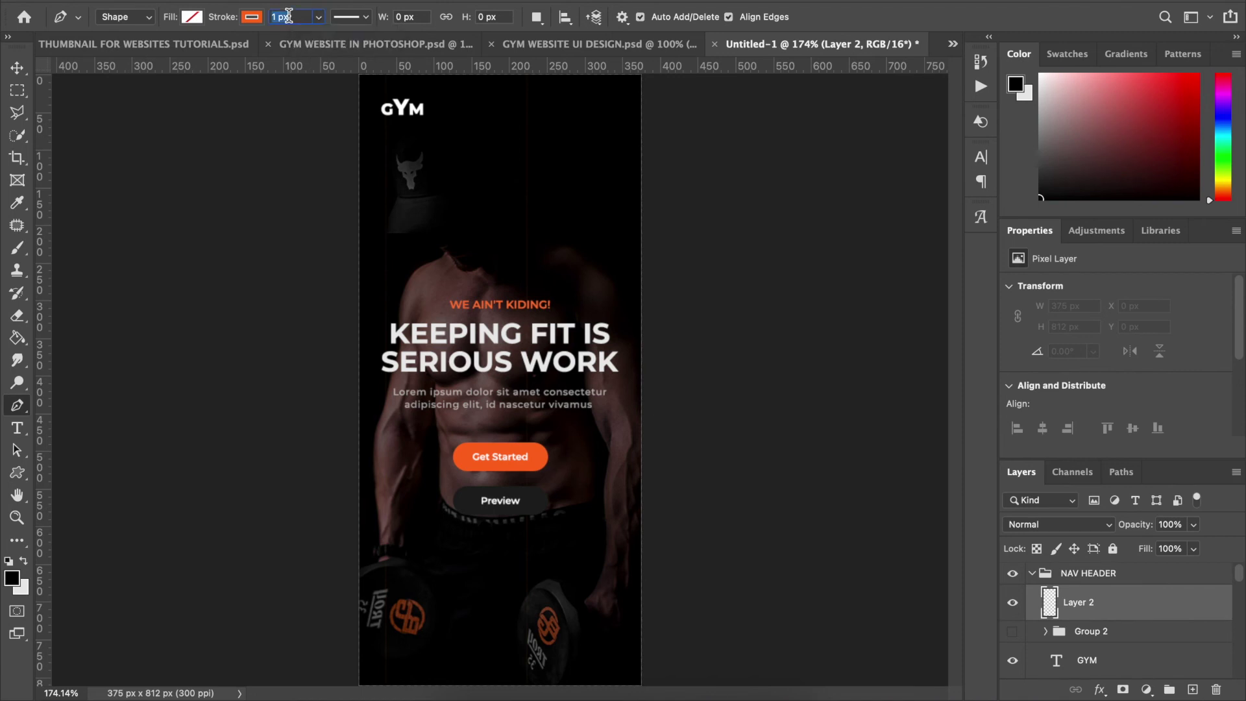
key("Up")
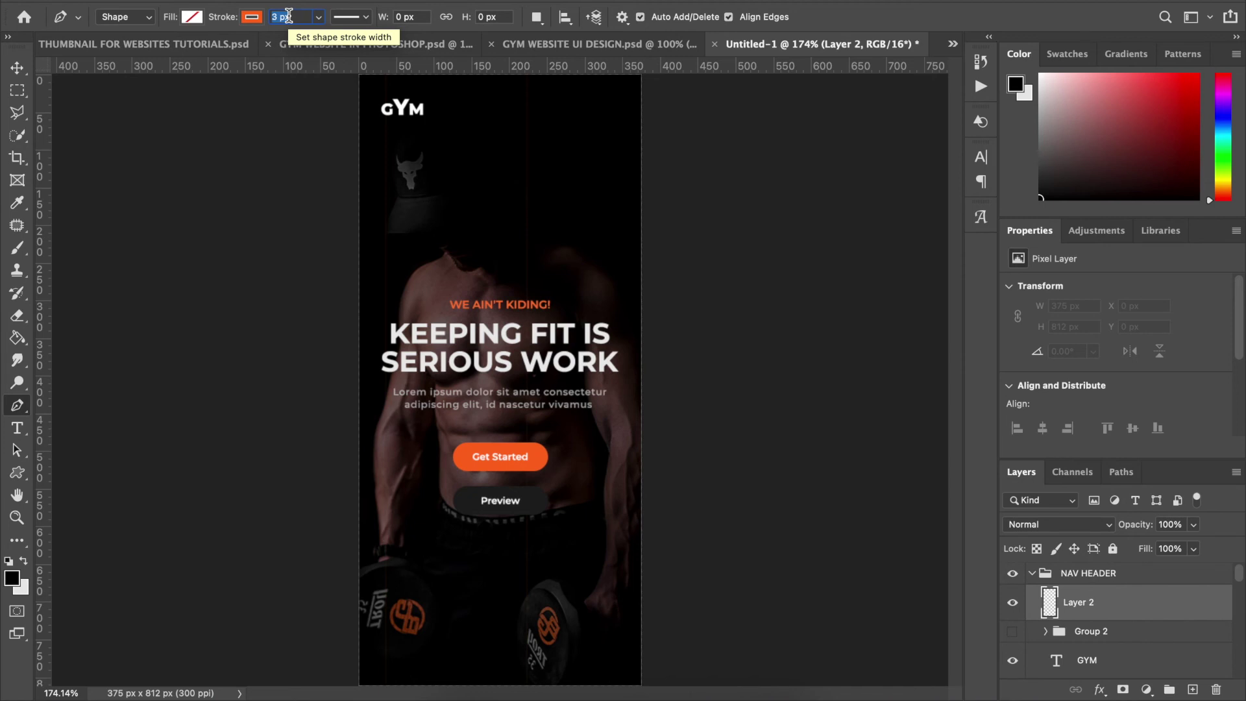
key("Return")
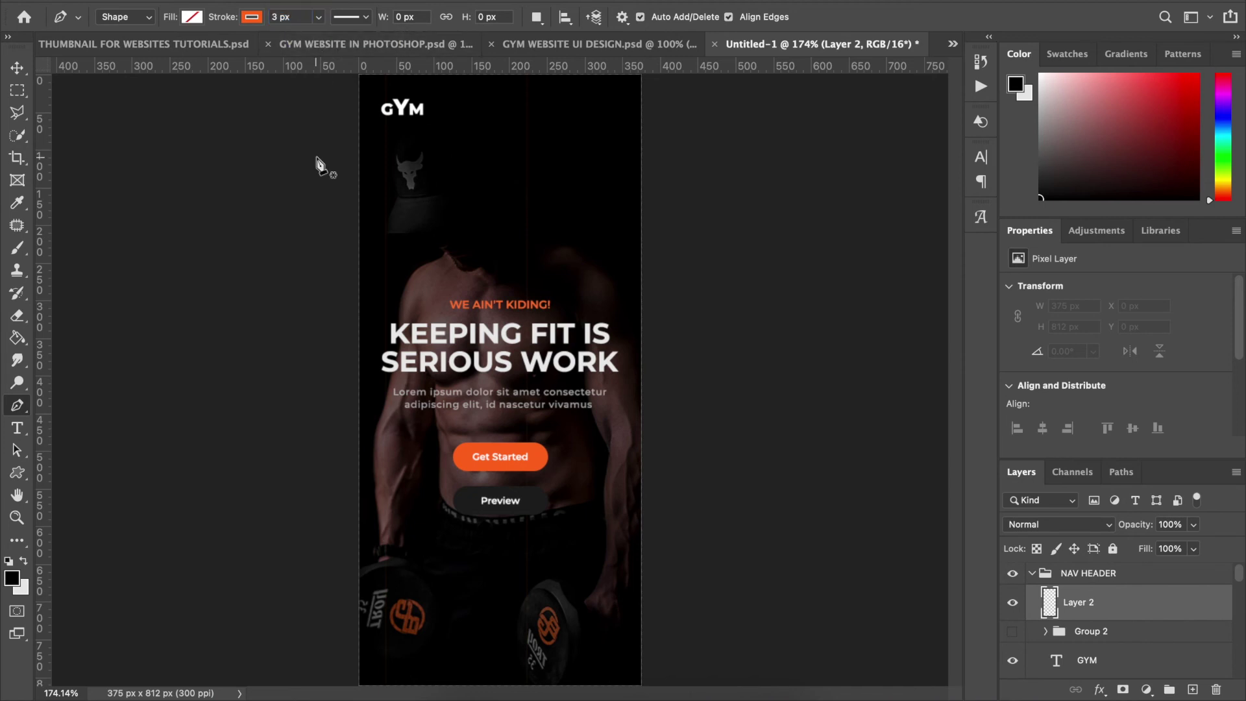
Draw a horizontal orange line about 33 px long in the header opposite the GYM logo, starting at about X 280 px, Y 36 px.
left_click(570, 102)
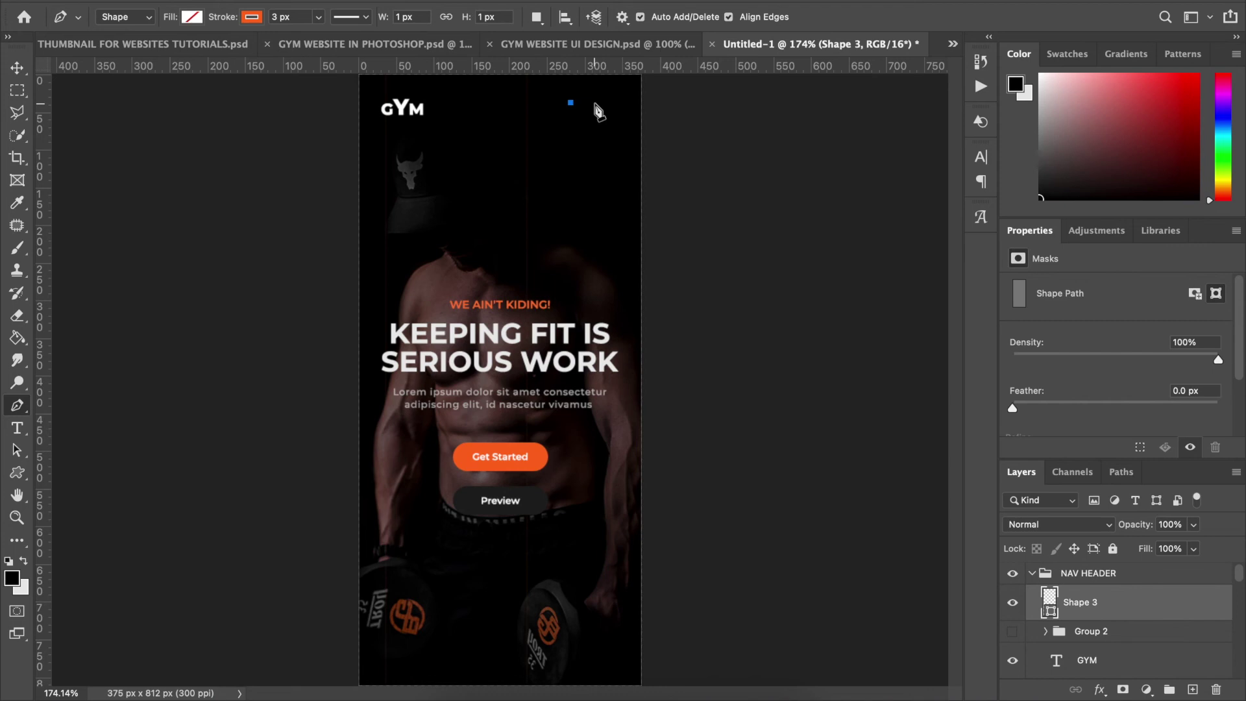
left_click(595, 103)
key("v")
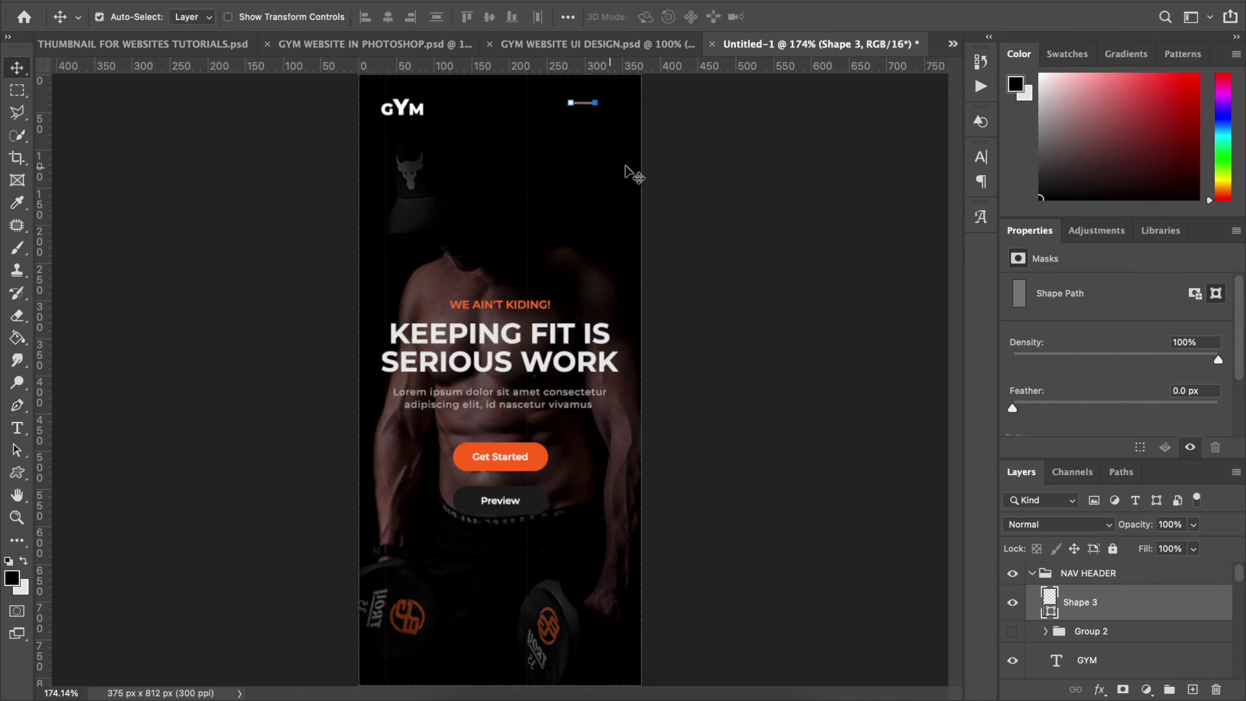
left_click(691, 178)
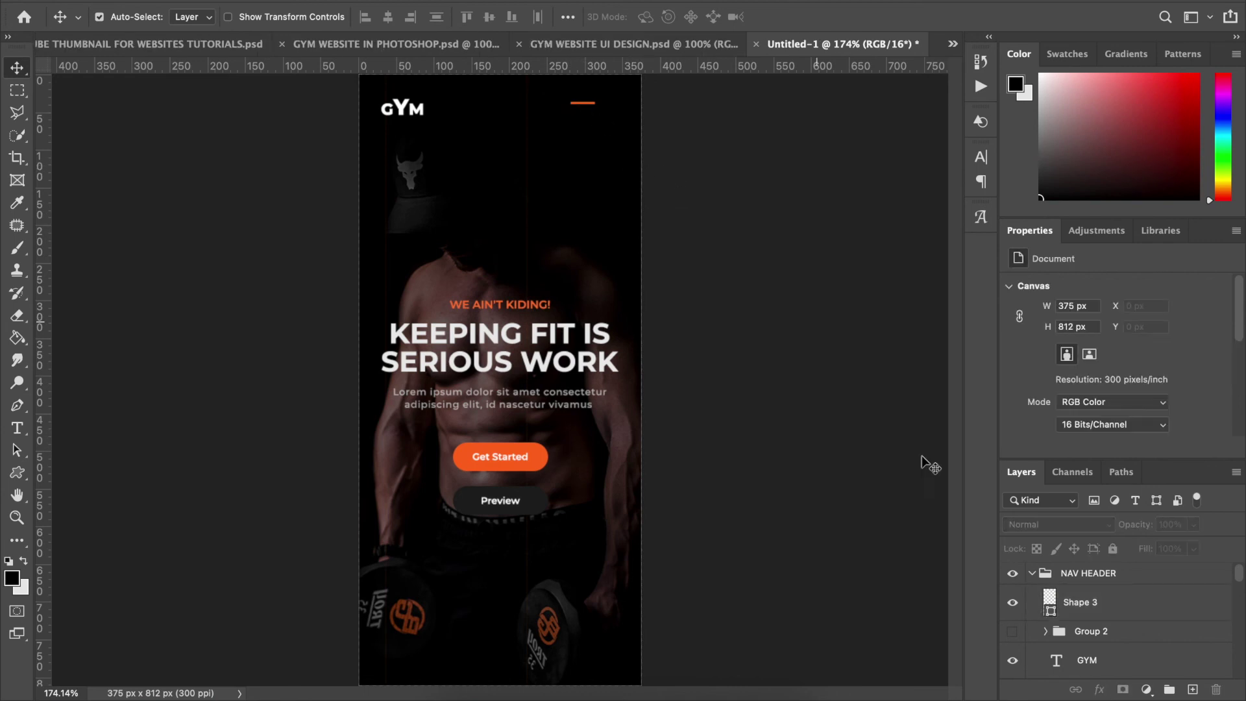
Duplicate the orange line and nudge the copy straight down by about 8 px.
left_click(1095, 615)
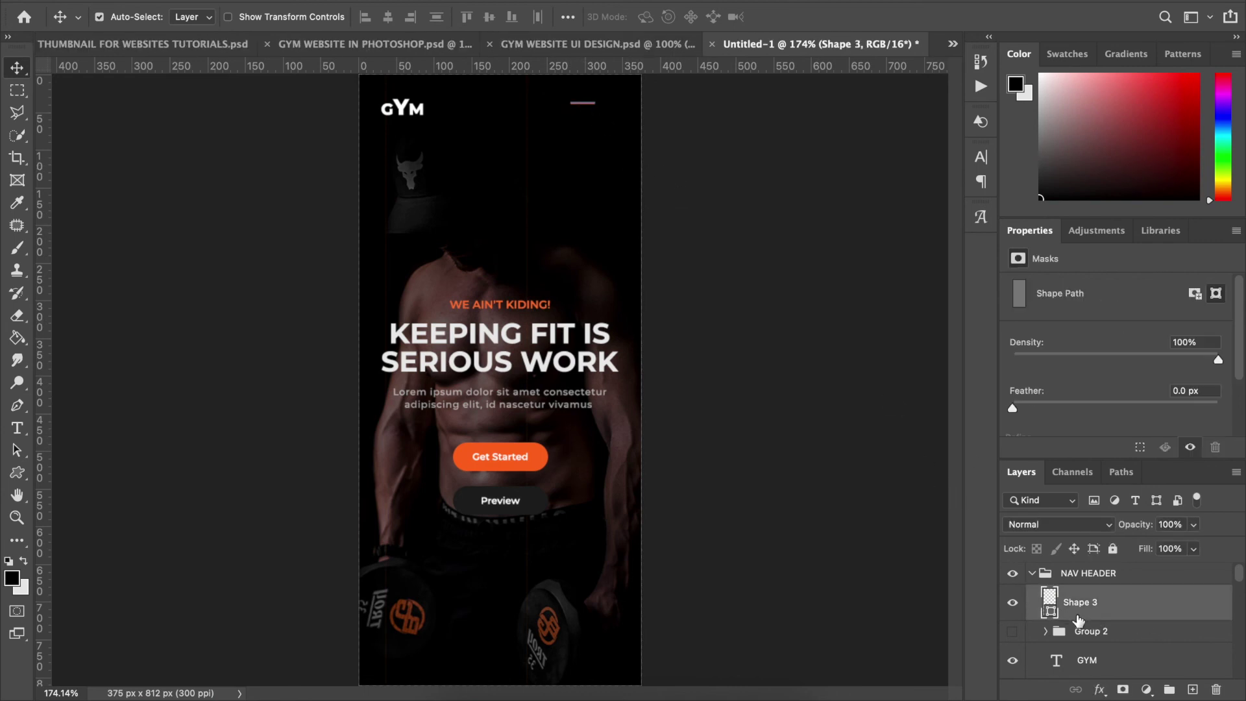
key("super")
key("super")
key("super+j")
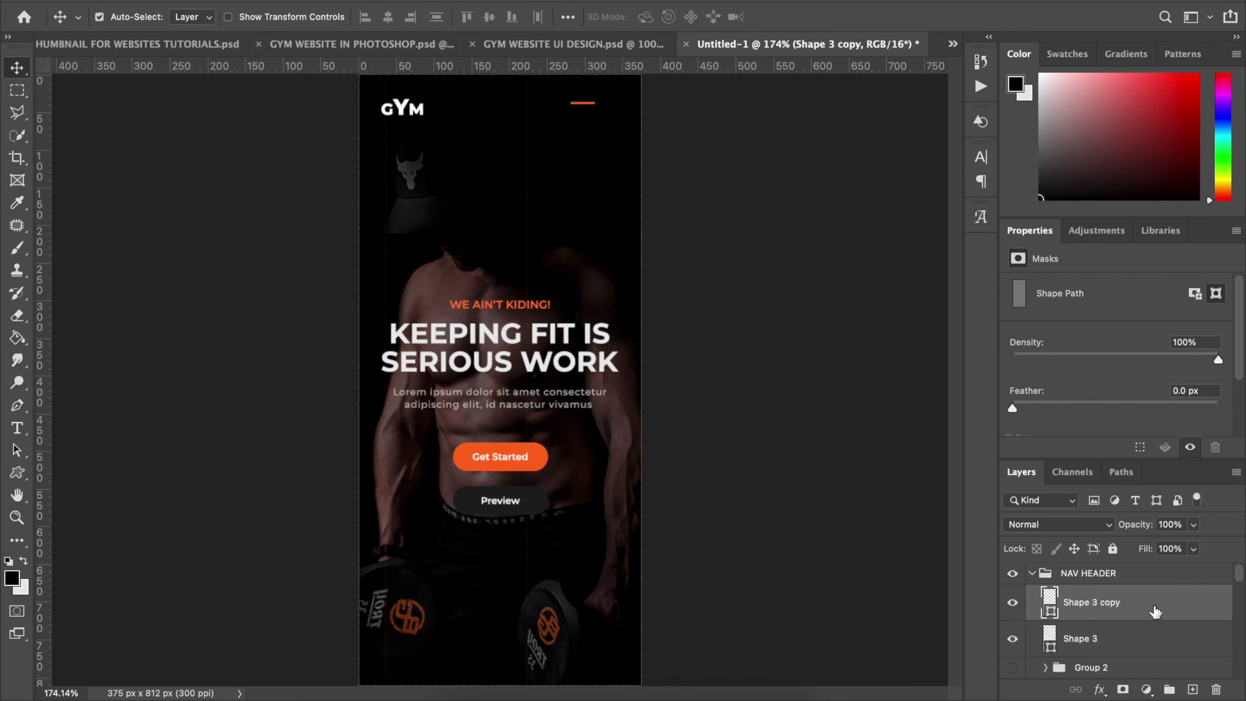
key("Down")
key("Down")
key("Down")
key("Down")
key("Down")
key("Down")
Duplicate the second orange line and nudge it down by the same spacing to complete a three-line menu icon.
key("ctrl+j")
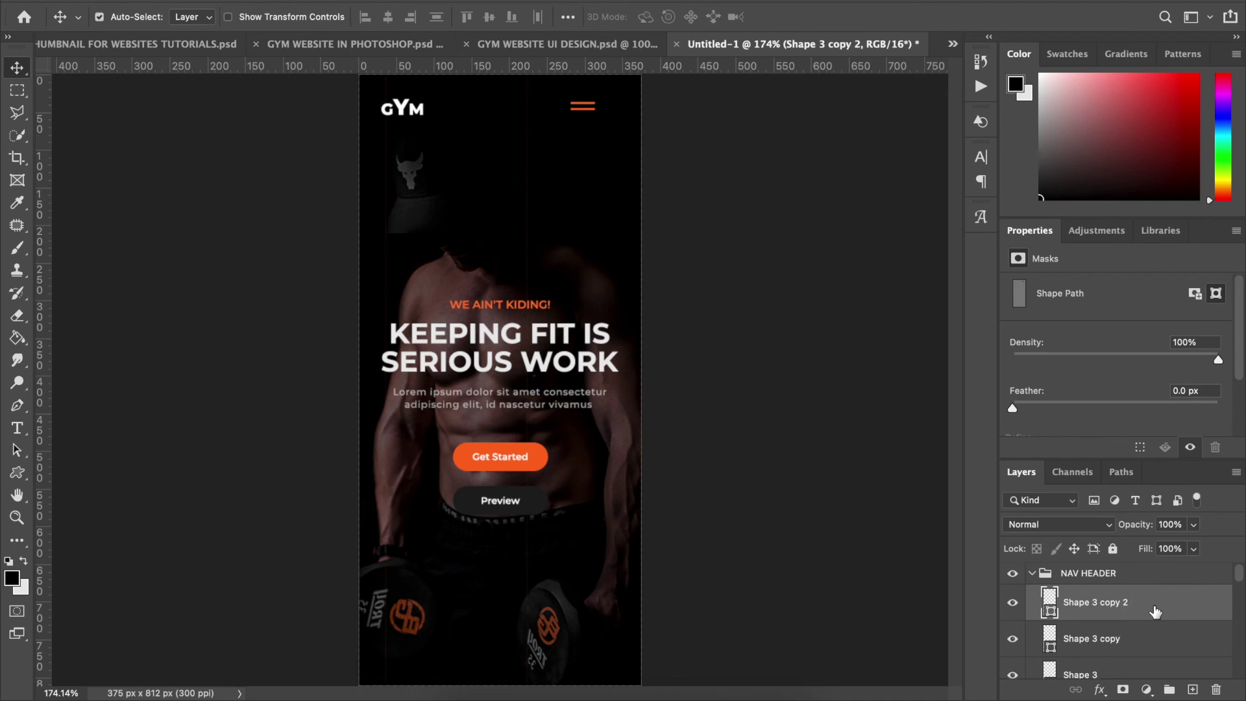
key("Down")
key("Down")
key("Down")
key("Down")
key("Down")
key("Down")
Place vertical guides at the headline's left and right edges and move all three menu lines right until they meet the right guide.
left_click_drag(42, 144, 381, 276)
left_click_drag(45, 227, 617, 274)
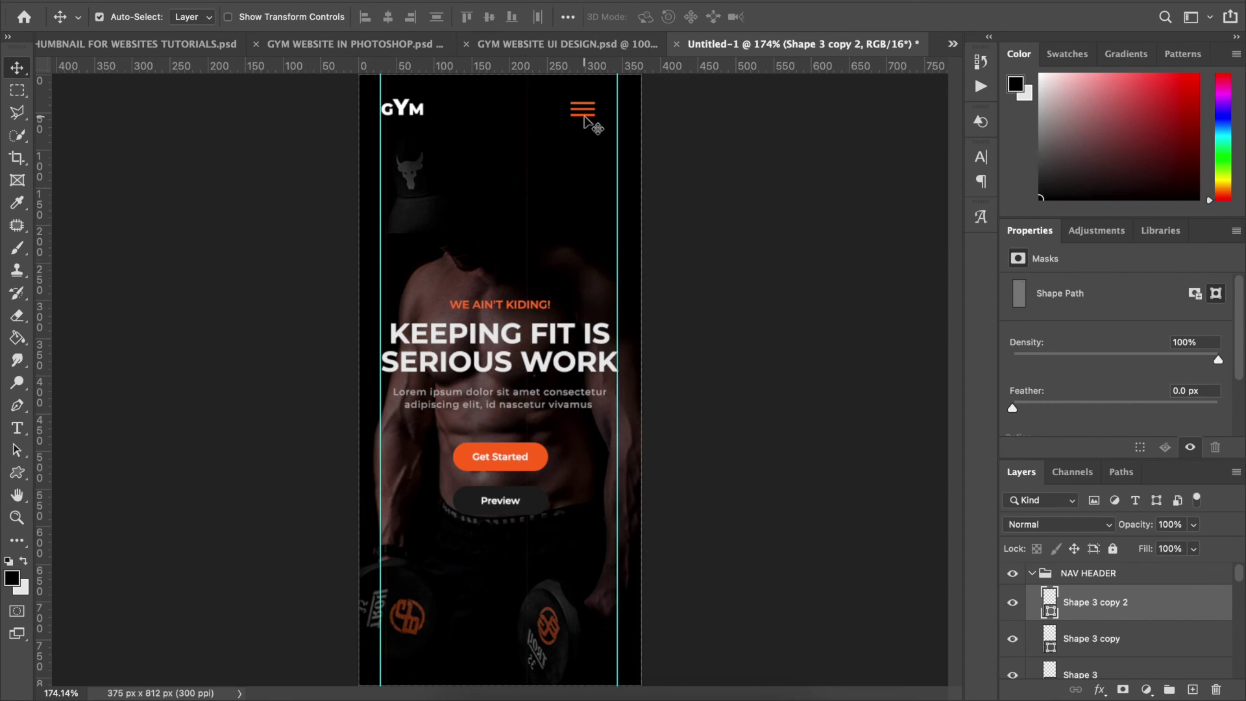
left_click_drag(558, 91, 584, 120)
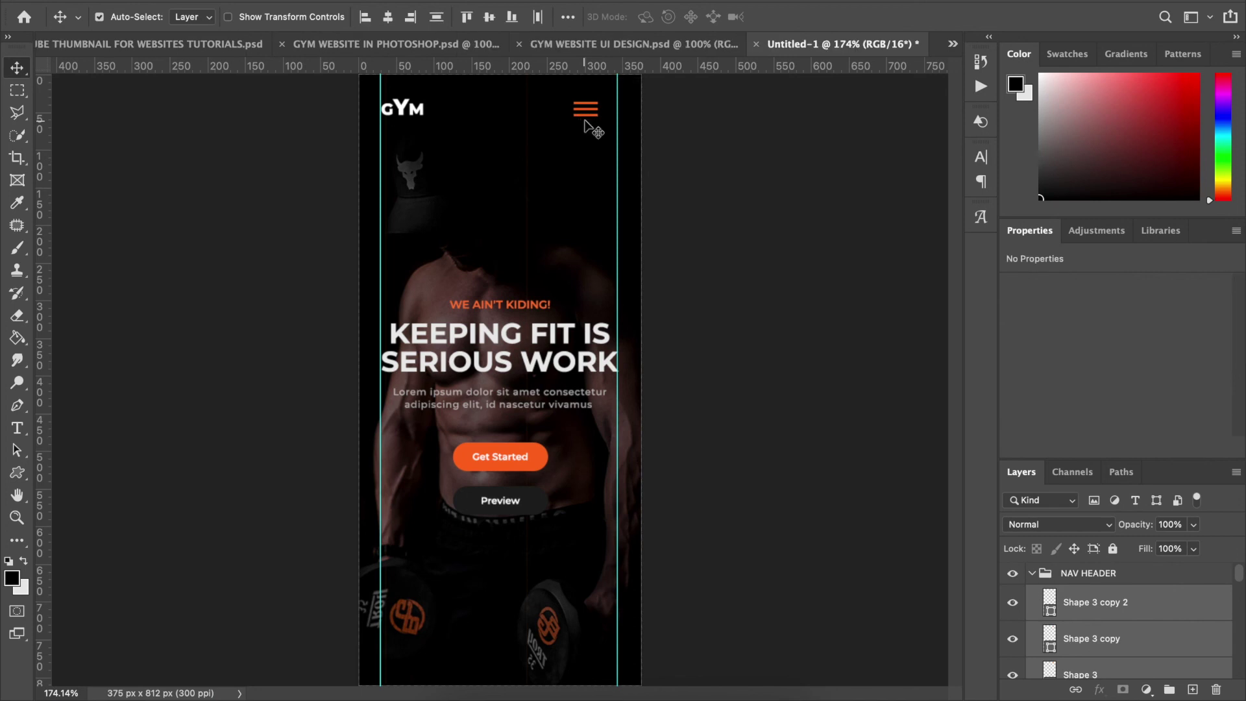
key("Right")
key("Right")
key("Right")
key("Right")
key("Right")
key("Right")
key("Right")
key("Right")
key("Right")
Place a horizontal guide along the GYM logo's base at about Y 53 px and align the menu icon's lowest line with it.
left_click_drag(489, 63, 490, 120)
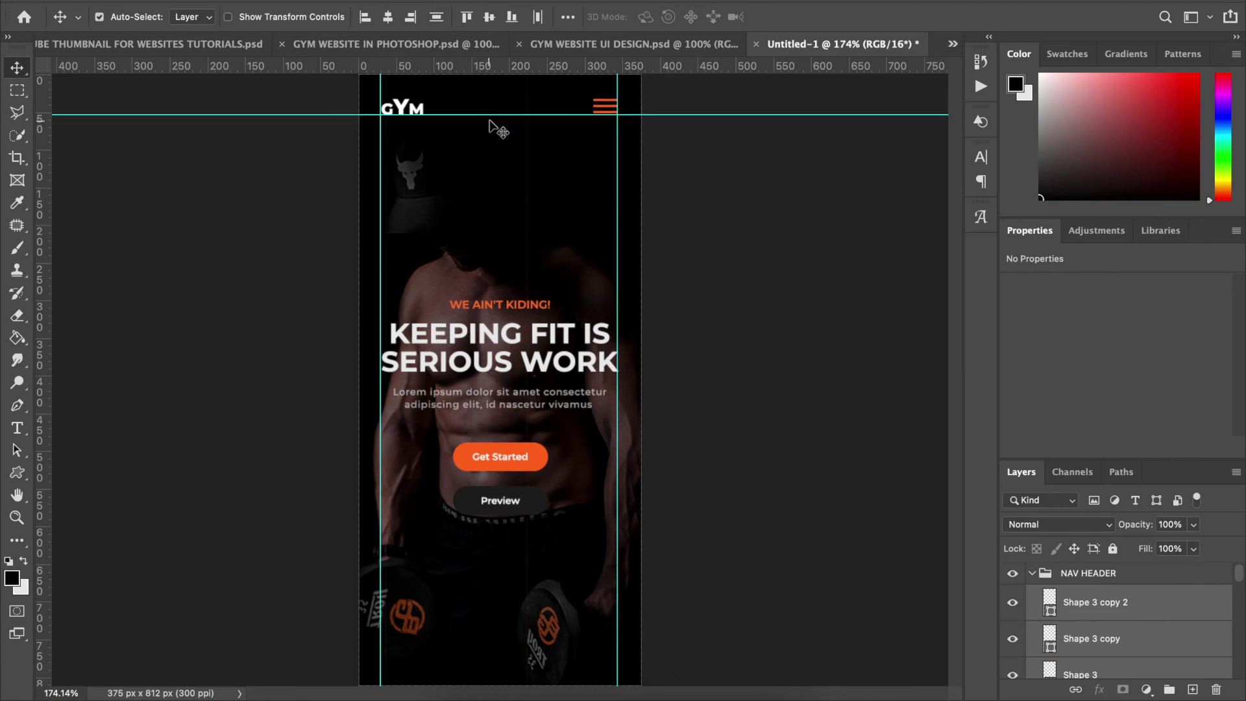
key("super+equal")
key("super+equal")
key("super+equal")
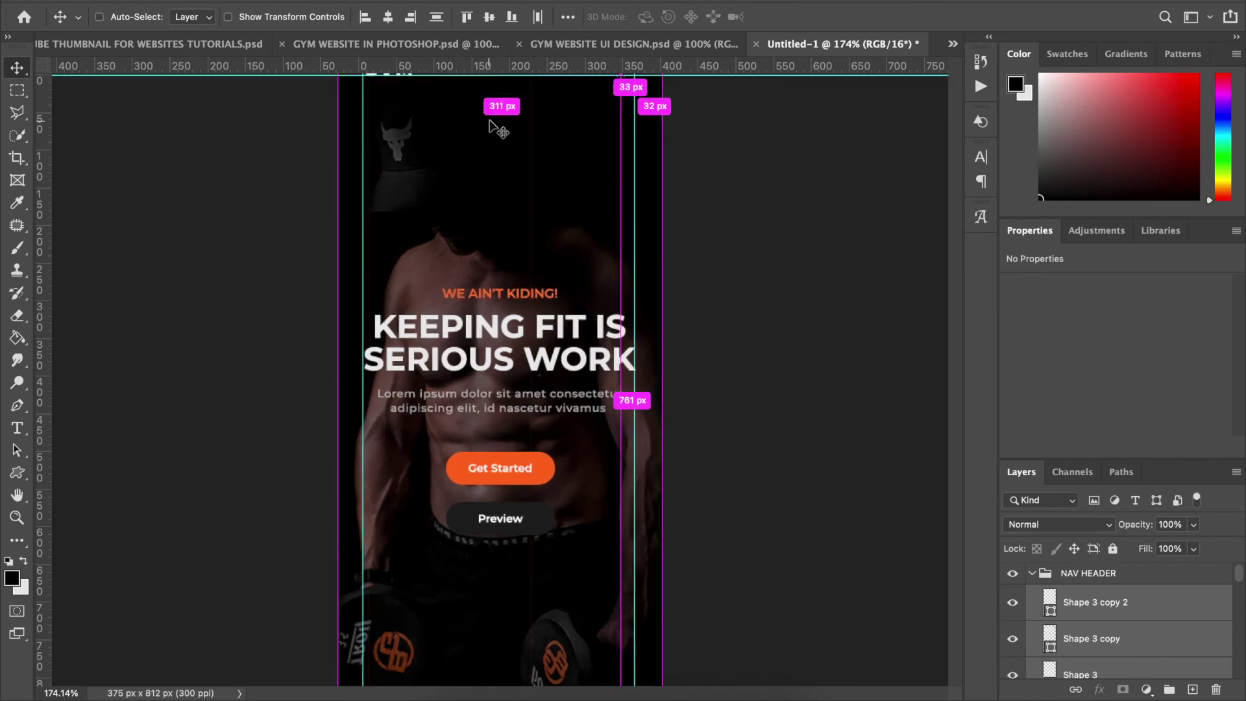
scroll(498, 130, "up", 10)
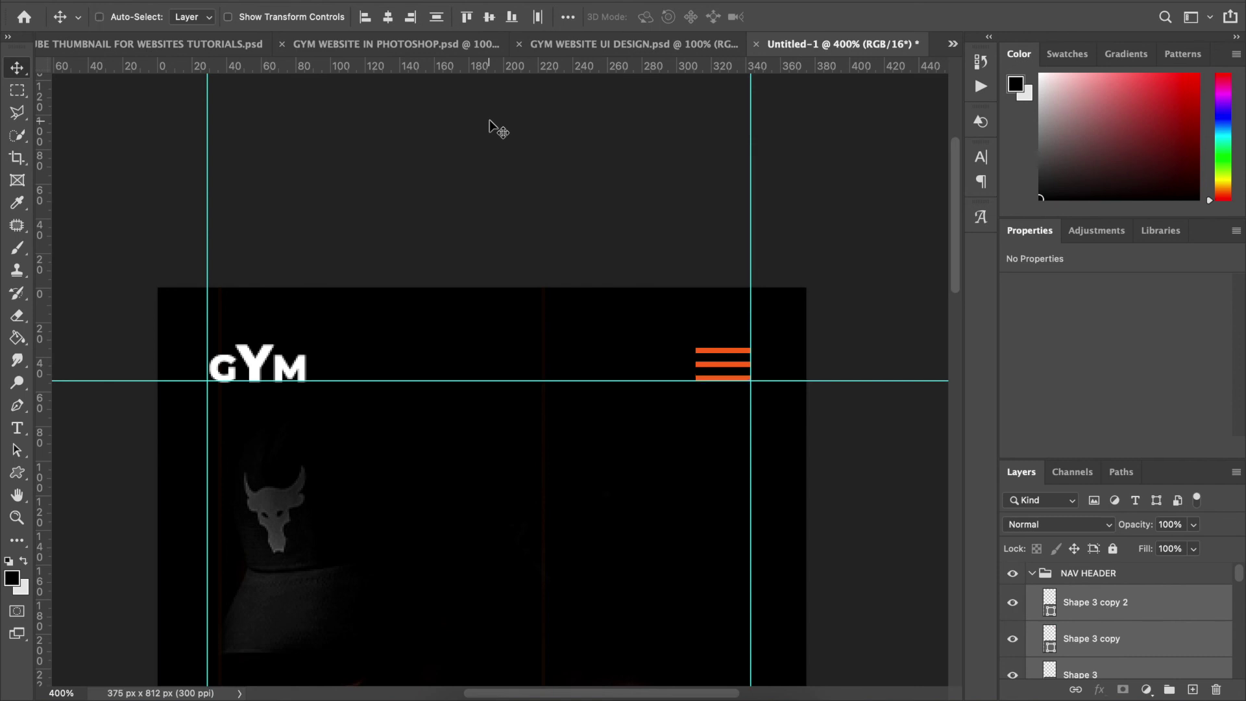
key("super+minus")
key("super+0")
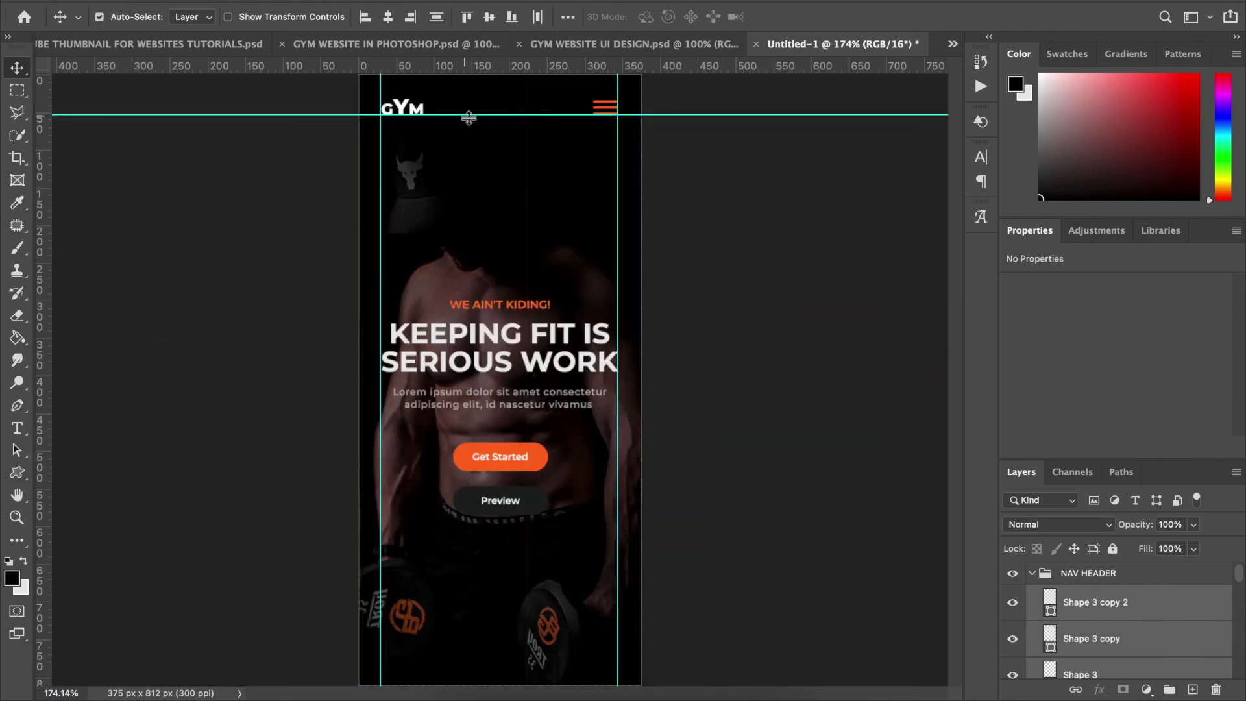
Remove the horizontal guide and both vertical guides from the canvas.
left_click_drag(465, 114, 438, 26)
left_click_drag(381, 130, 0, 151)
left_click_drag(616, 172, 3, 167)
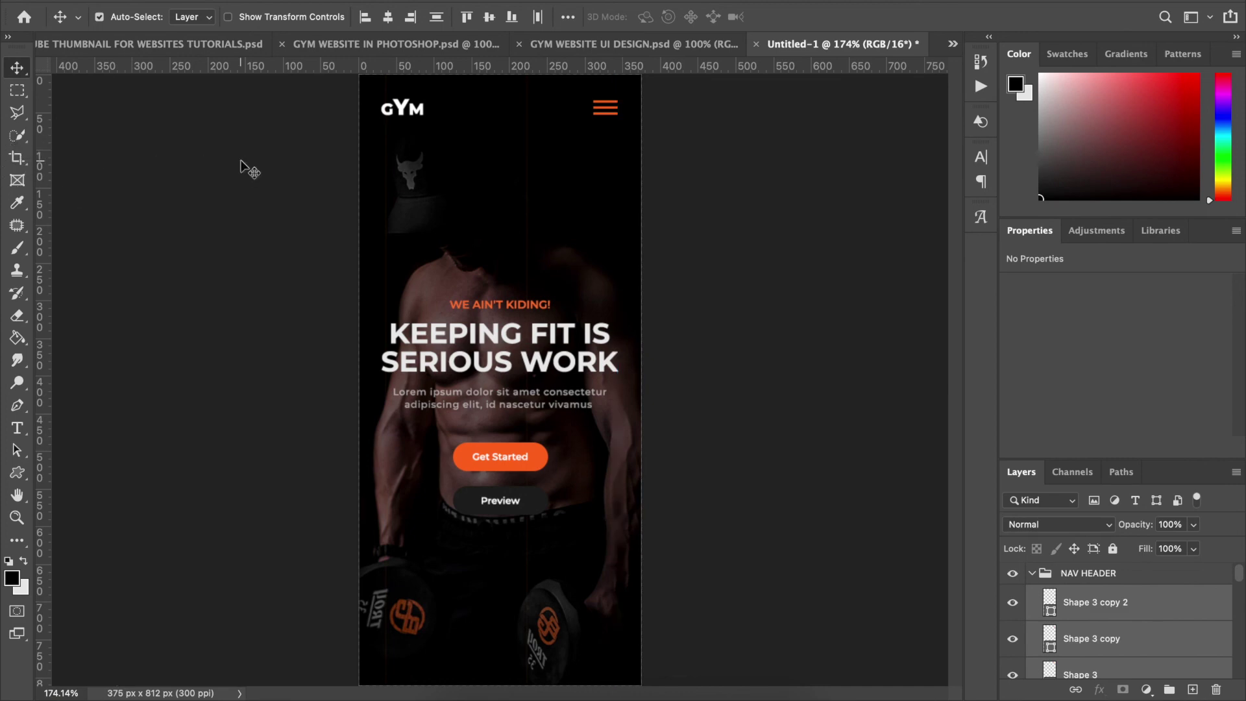
Hide the workspace panels to review the mobile design on its own.
key("Tab")
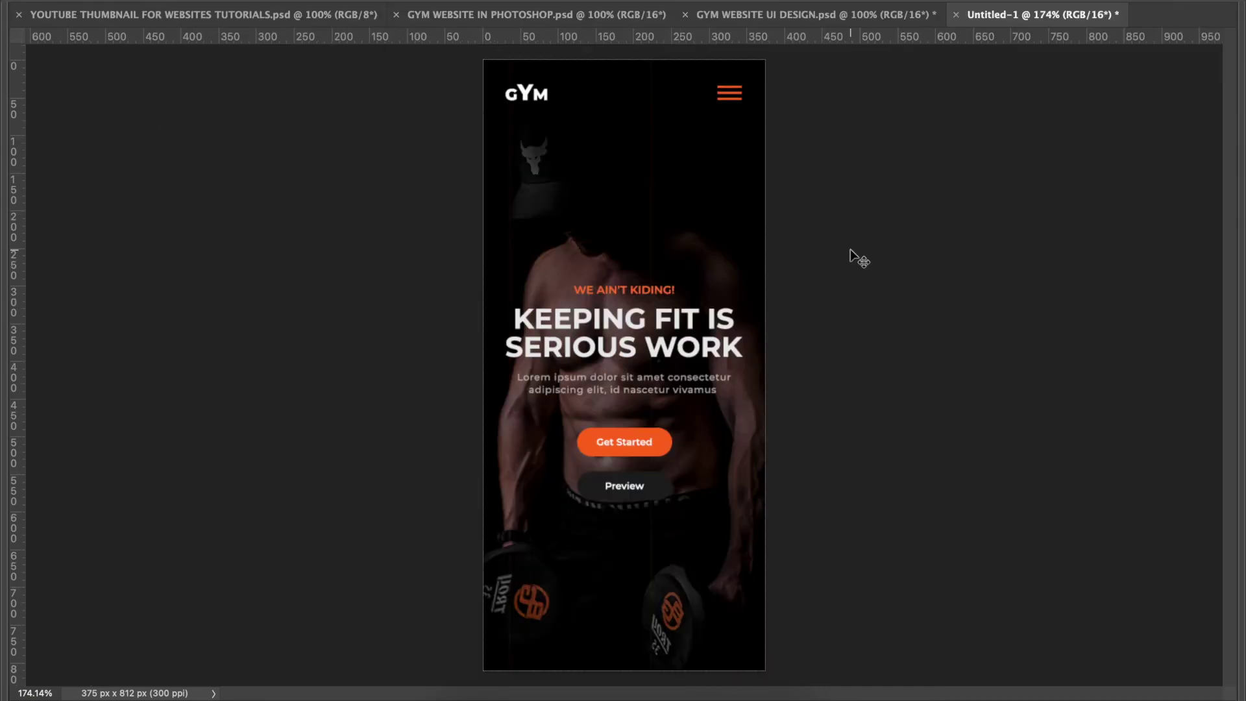
key("Tab")
key("Tab")
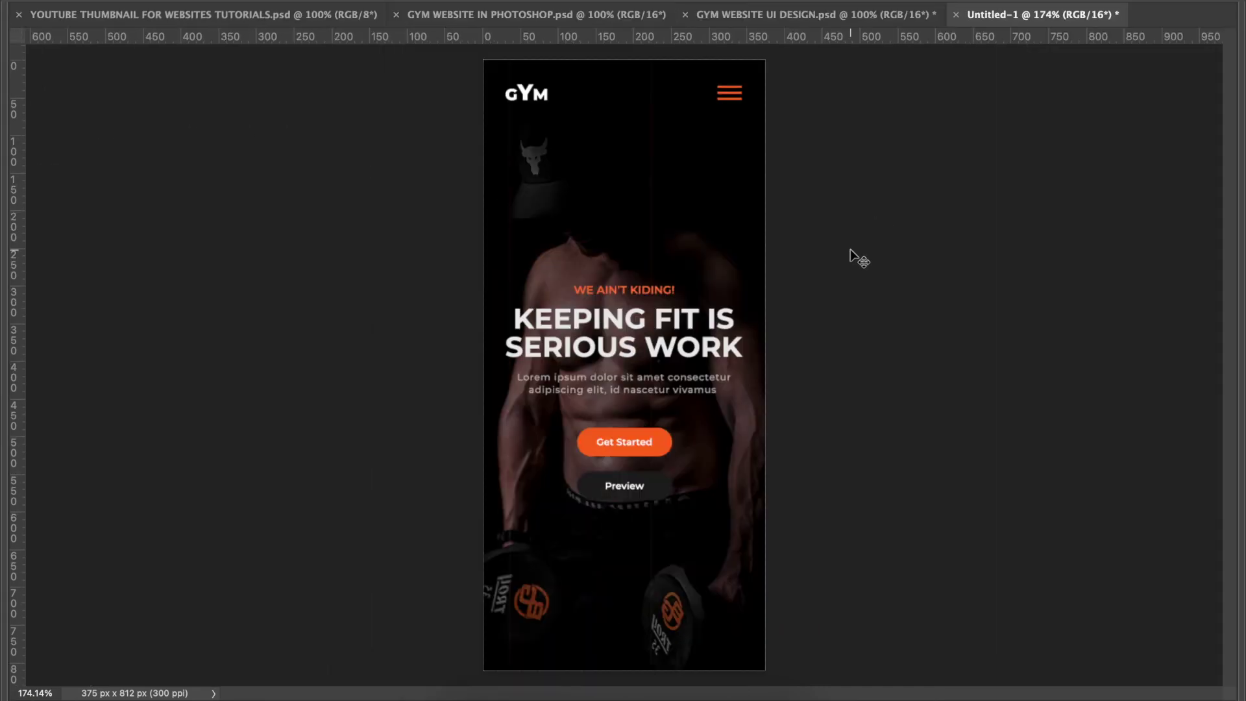